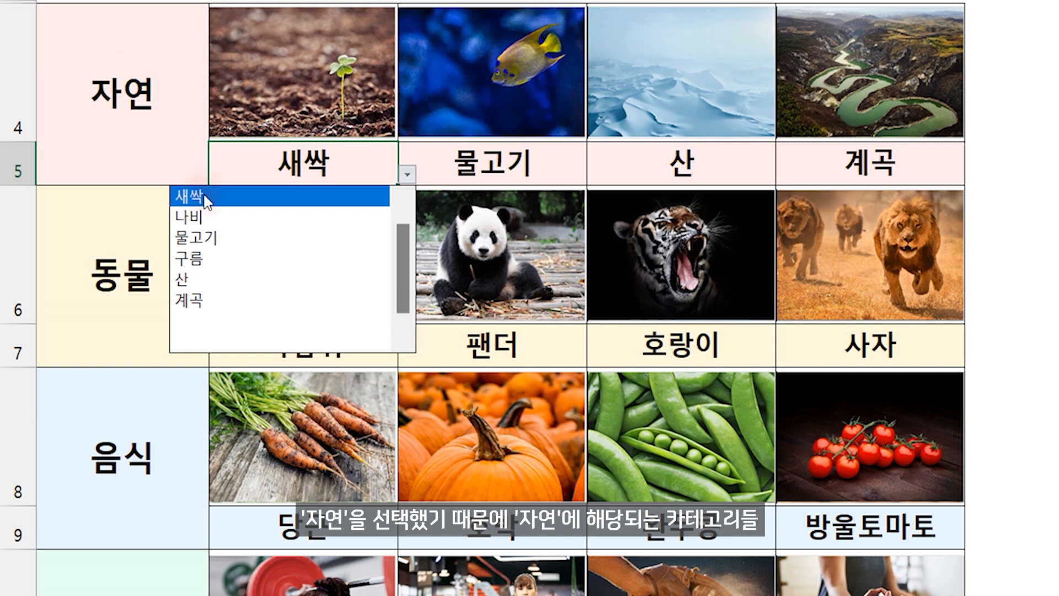
# Step: In the 자연 row, choose 물고기 for the first name cell and 구름 for the second
pyautogui.click(217, 231)
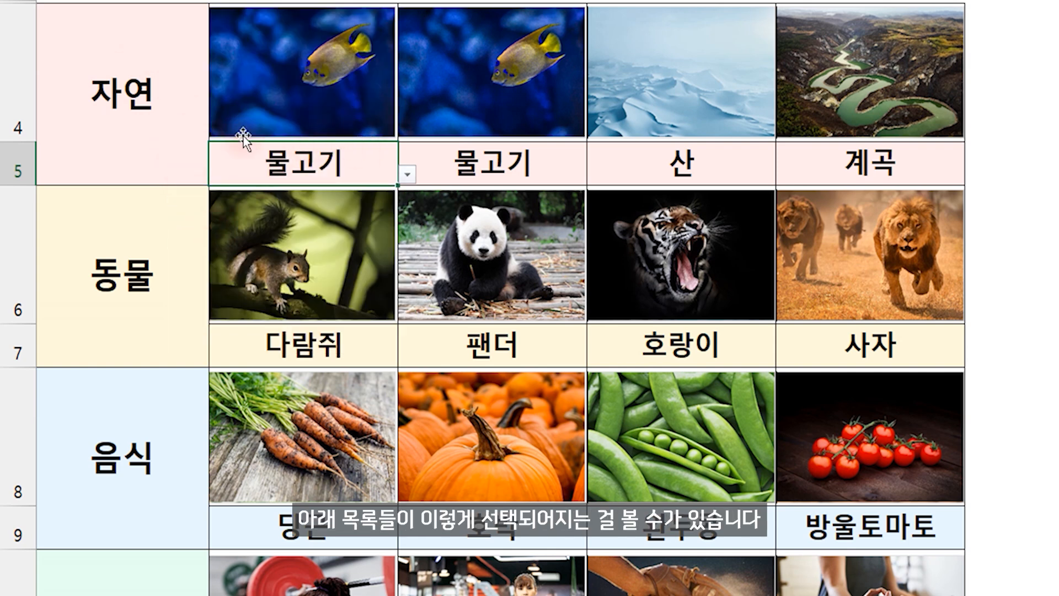
pyautogui.click(499, 166)
pyautogui.click(596, 174)
pyautogui.click(379, 239)
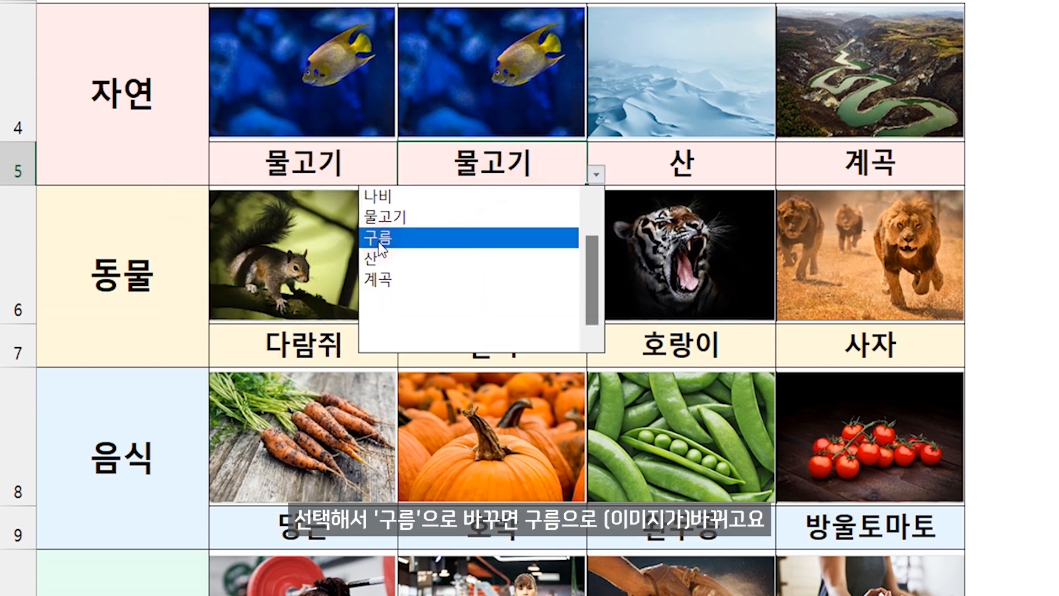
# Step: Choose 나비 for the third name cell of the 자연 row
pyautogui.click(697, 161)
pyautogui.click(785, 175)
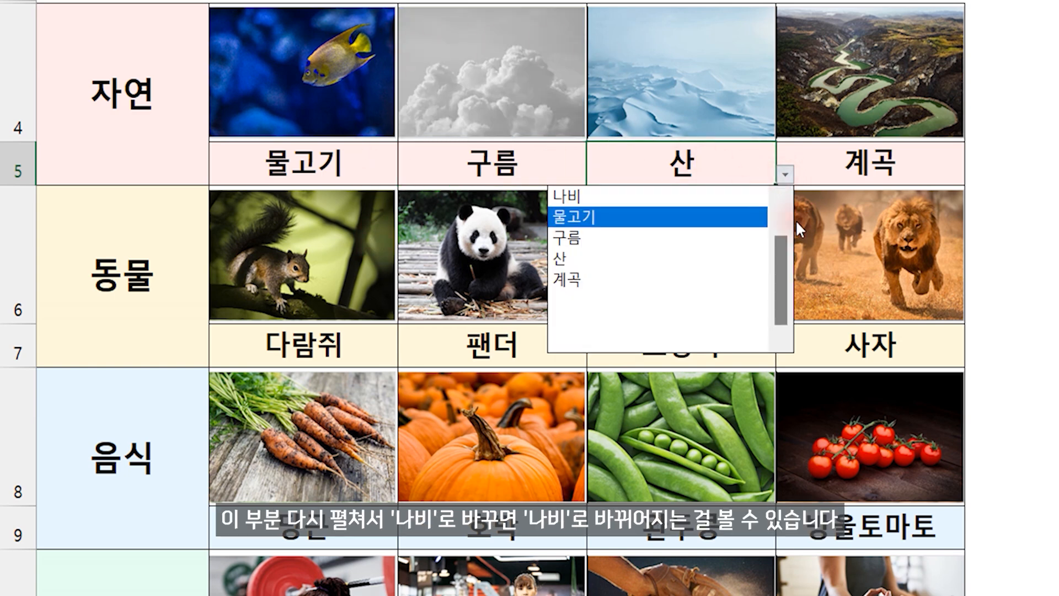
pyautogui.scroll(2, 662, 248)
pyautogui.click(590, 236)
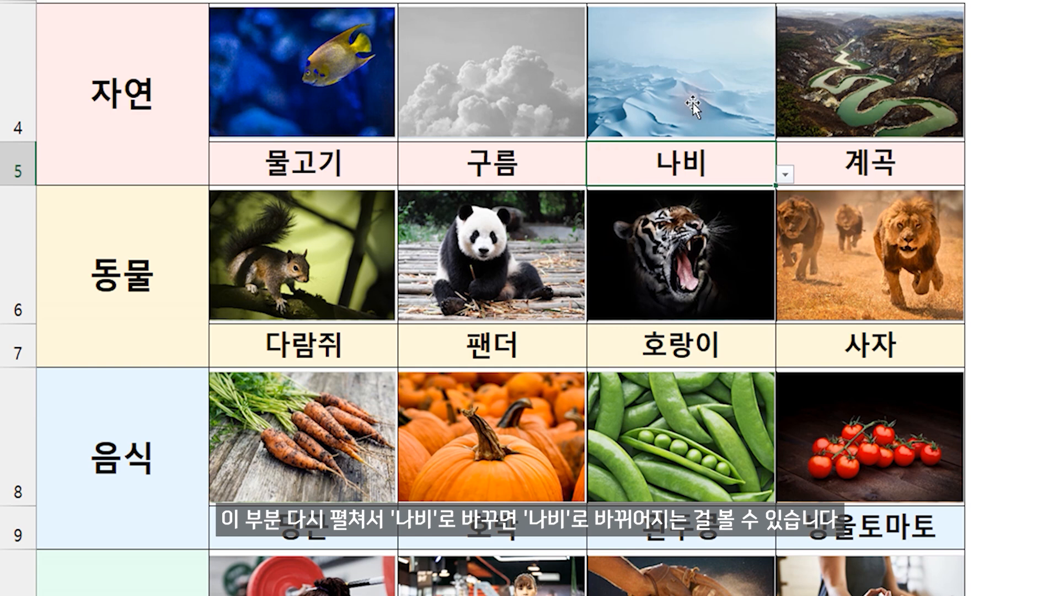
# Step: Examine the dropdown choices offered for the first name cell of the 동물 row
pyautogui.click(307, 340)
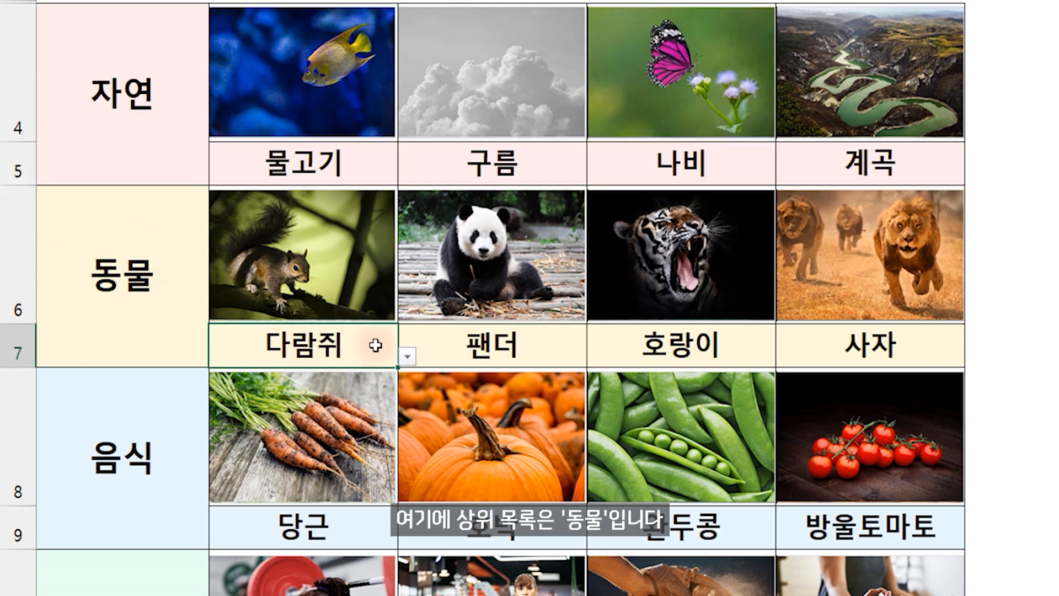
pyautogui.click(407, 356)
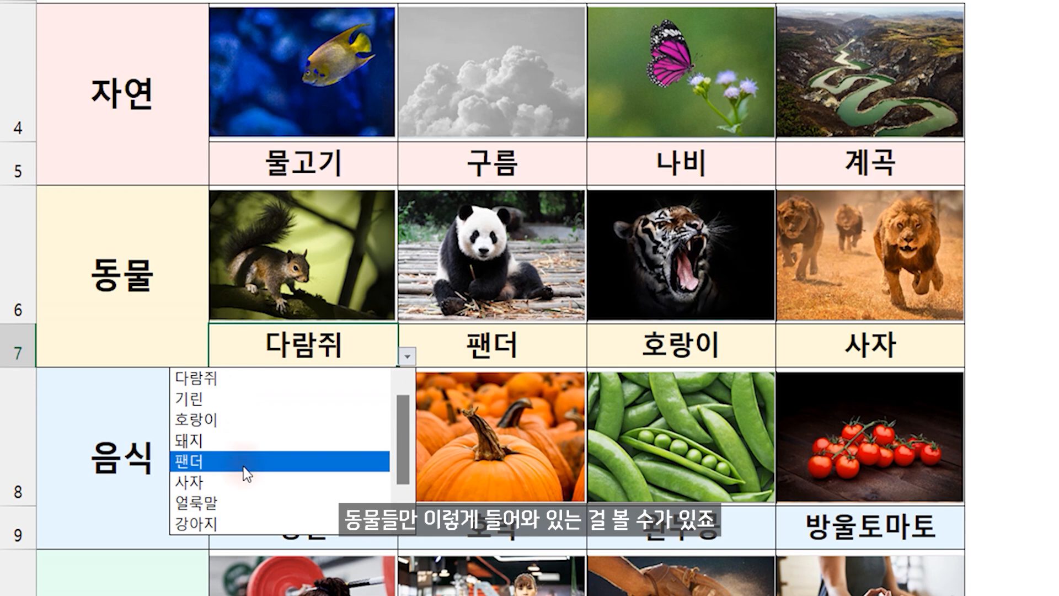
pyautogui.click(1016, 332)
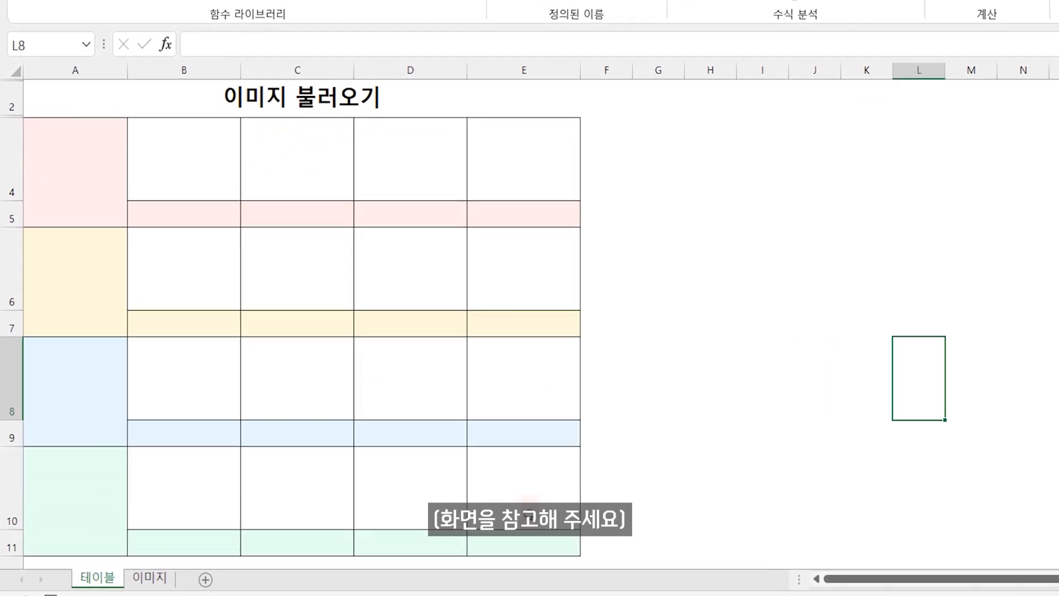
# Step: Look over the four coloured merged category cells in column A of the empty 테이블 sheet
pyautogui.click(93, 153)
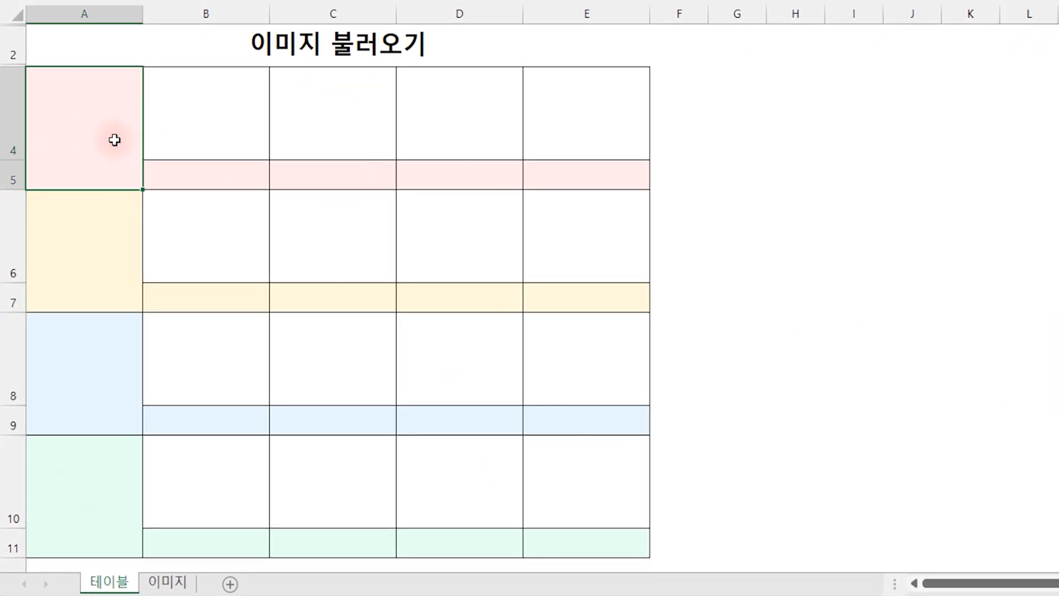
pyautogui.click(84, 505)
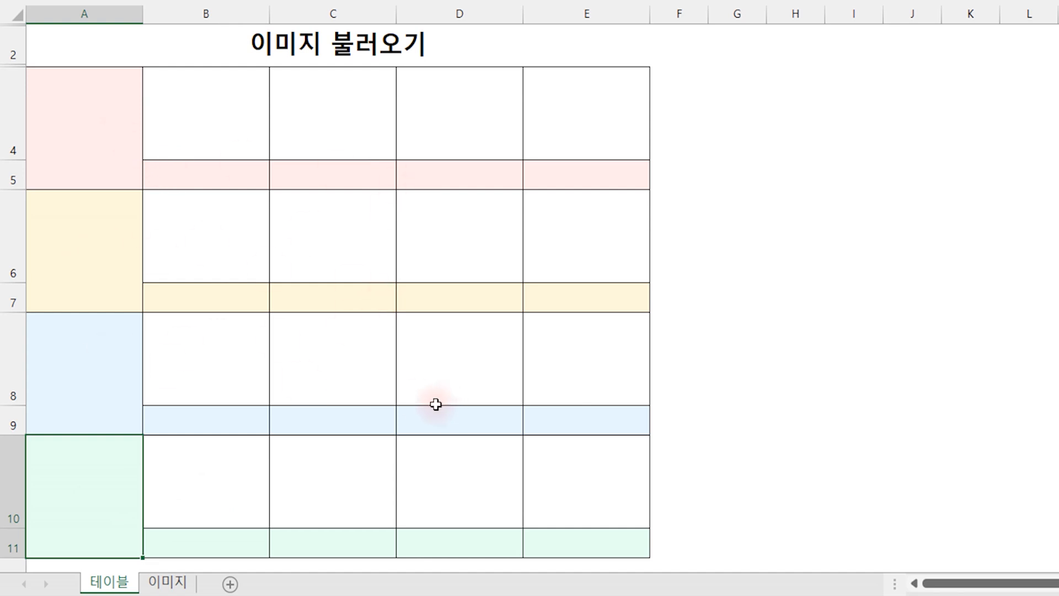
pyautogui.click(91, 152)
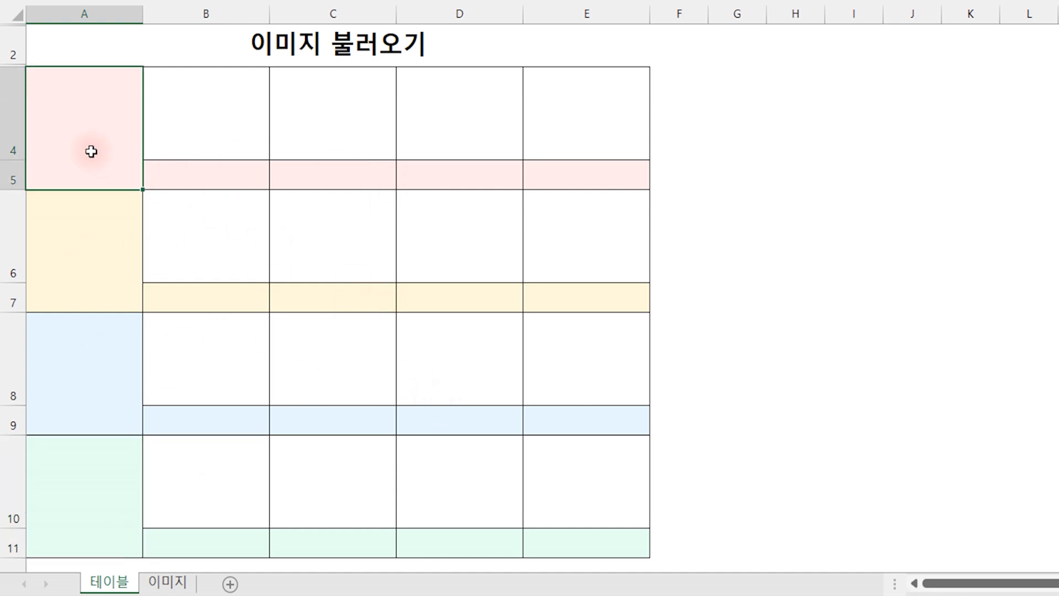
pyautogui.click(98, 243)
pyautogui.click(97, 342)
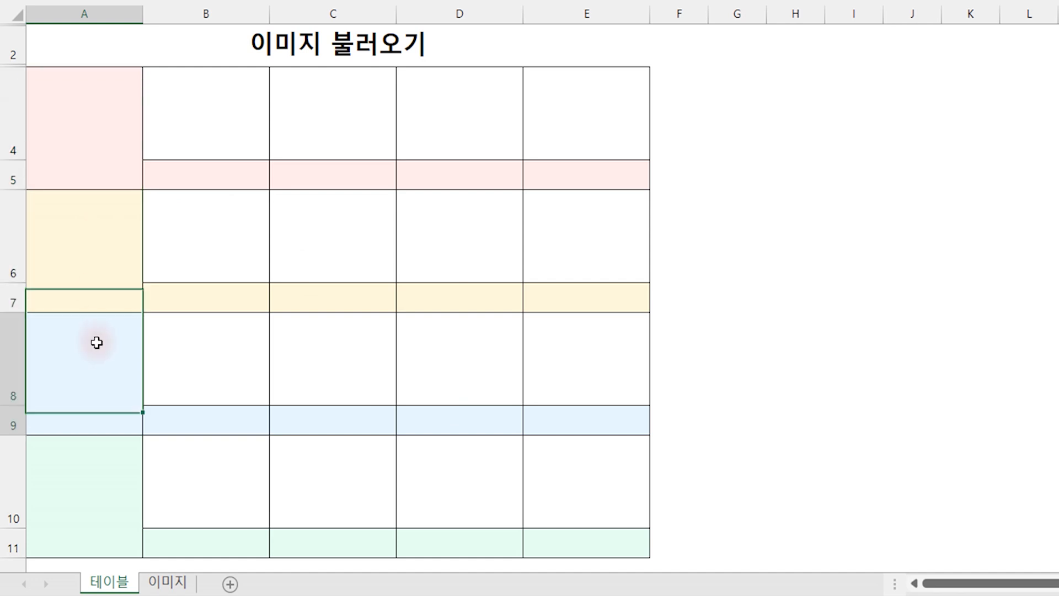
pyautogui.click(107, 469)
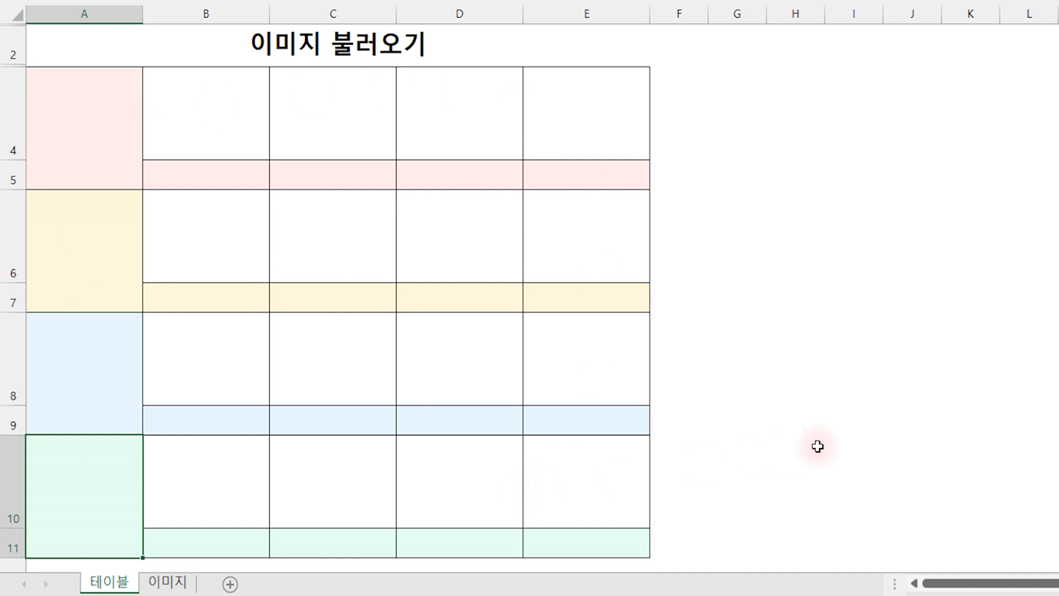
# Step: Review the names and matching pictures of all four colour-coded categories on the 이미지 sheet
pyautogui.scroll(-1, 846, 435)
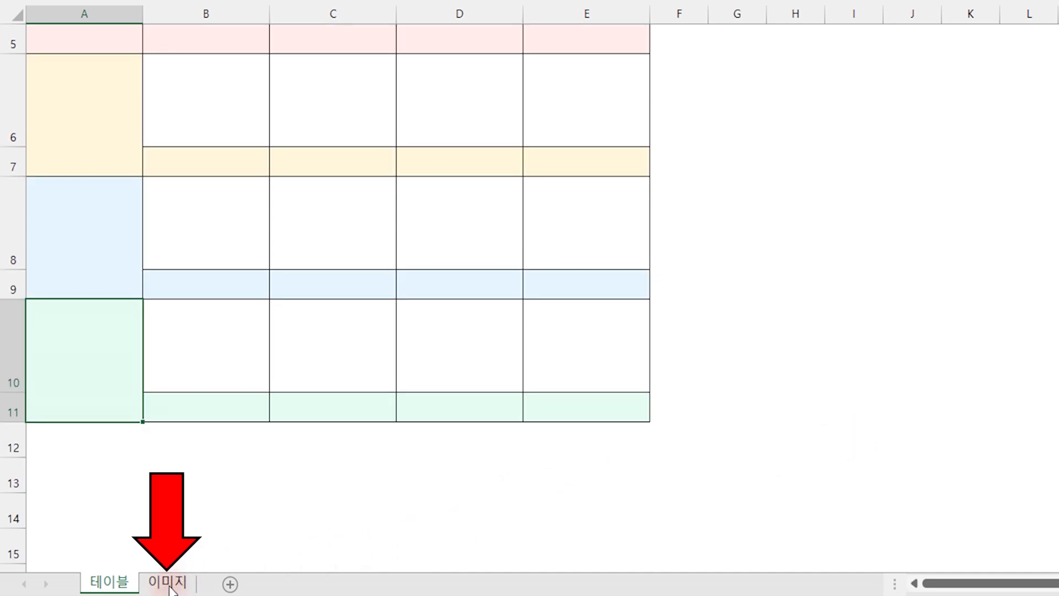
pyautogui.click(167, 581)
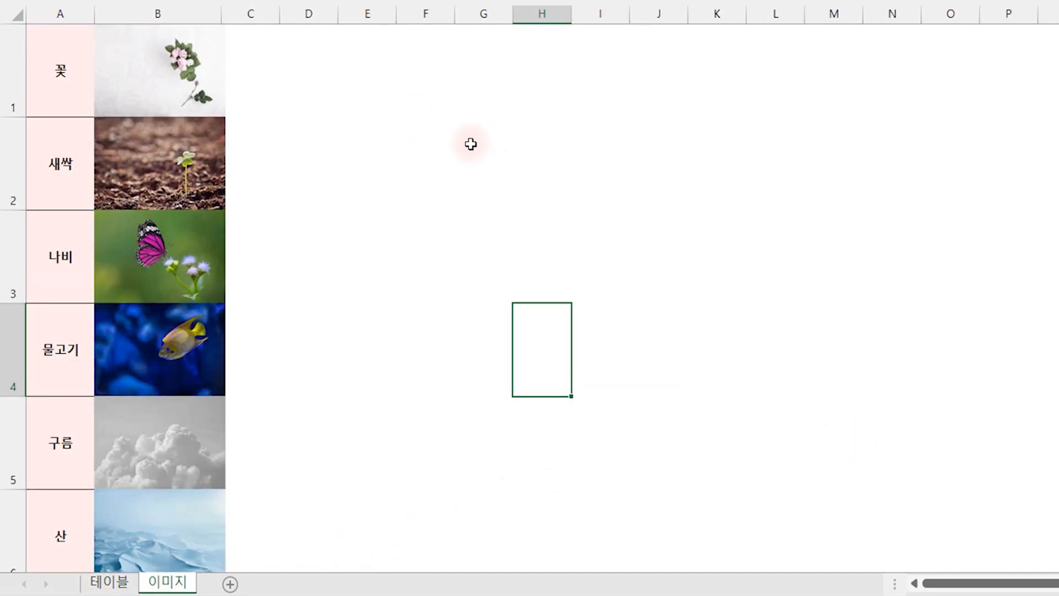
pyautogui.click(58, 72)
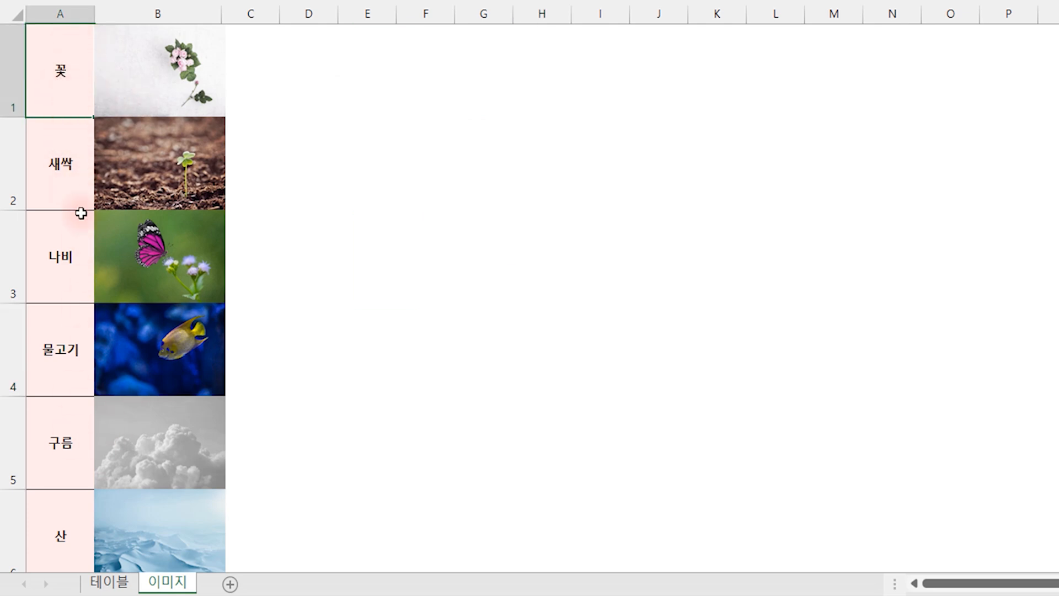
pyautogui.scroll(-2, 91, 215)
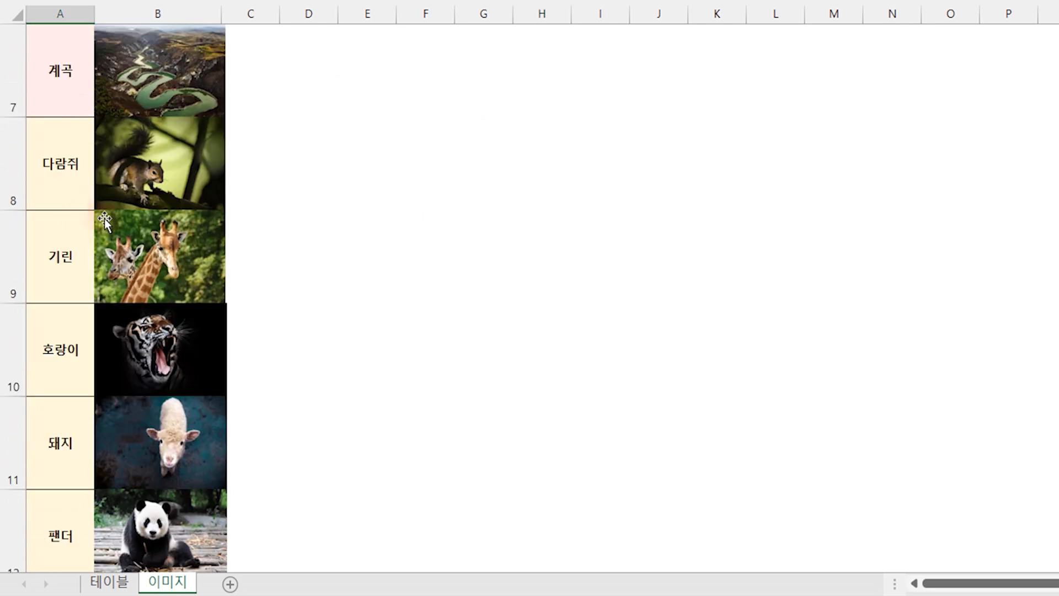
pyautogui.click(56, 172)
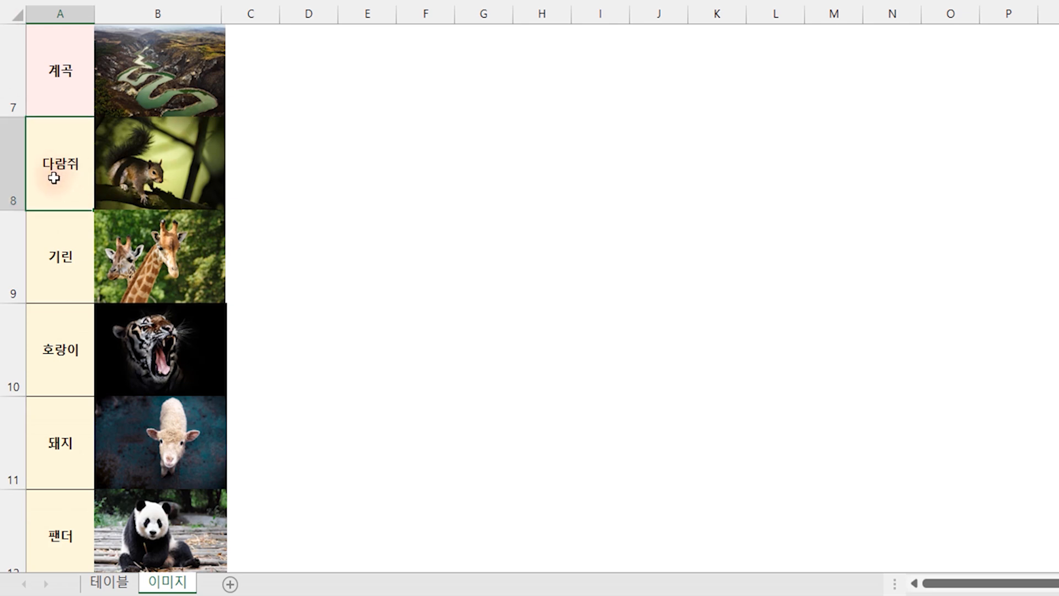
pyautogui.scroll(-3, 55, 171)
pyautogui.click(64, 164)
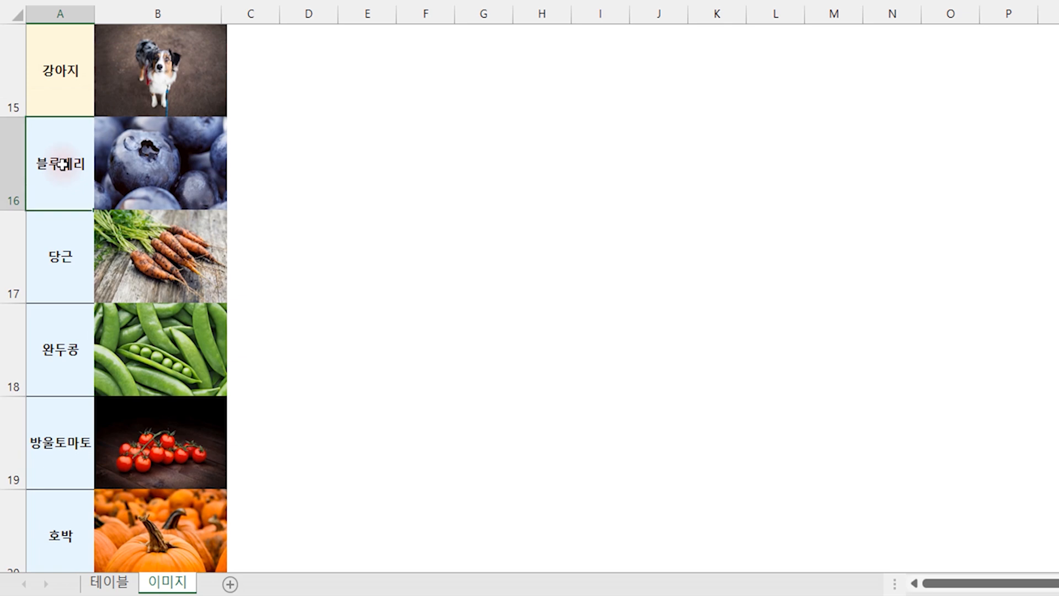
pyautogui.scroll(-2, 64, 166)
pyautogui.click(67, 436)
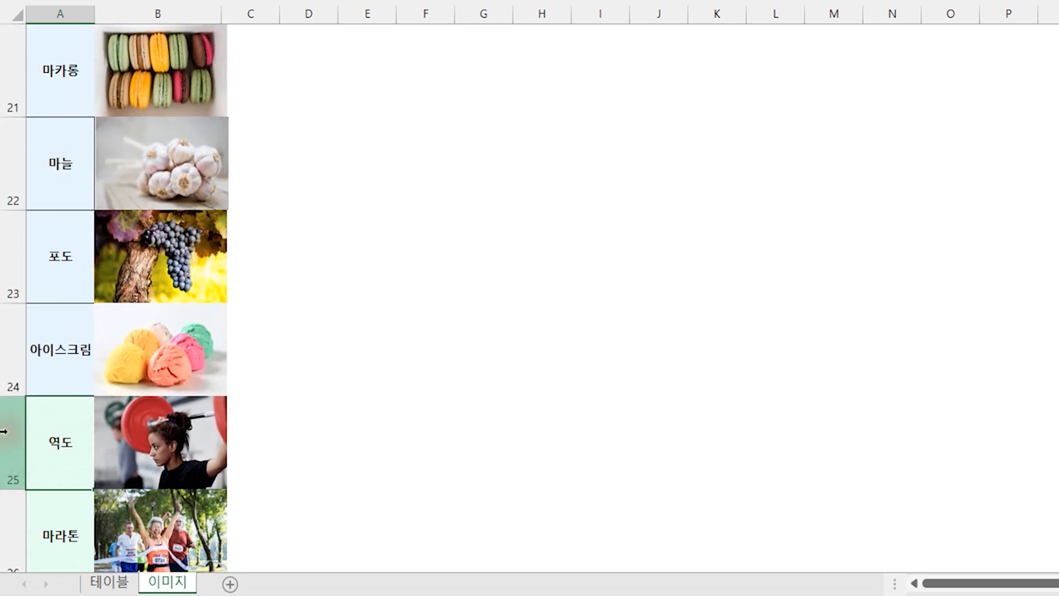
pyautogui.scroll(-1, 66, 432)
pyautogui.scroll(-2, 66, 431)
pyautogui.click(16, 241)
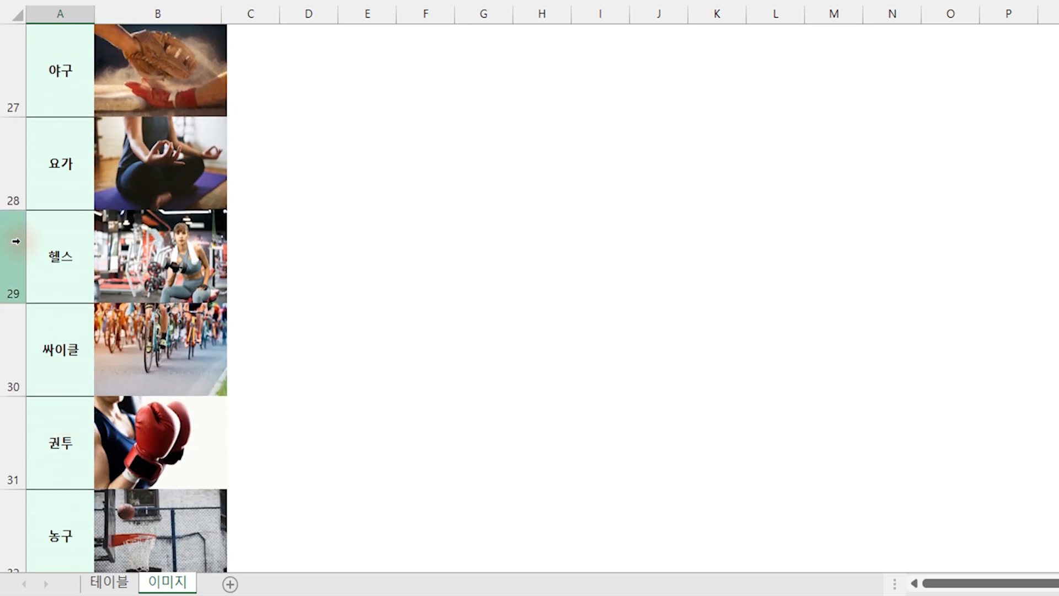
# Step: Copy the names in A1:A34 of the 이미지 sheet and paste them into the 테이블 sheet starting at cell J14
pyautogui.scroll(9, 17, 241)
pyautogui.click(65, 90)
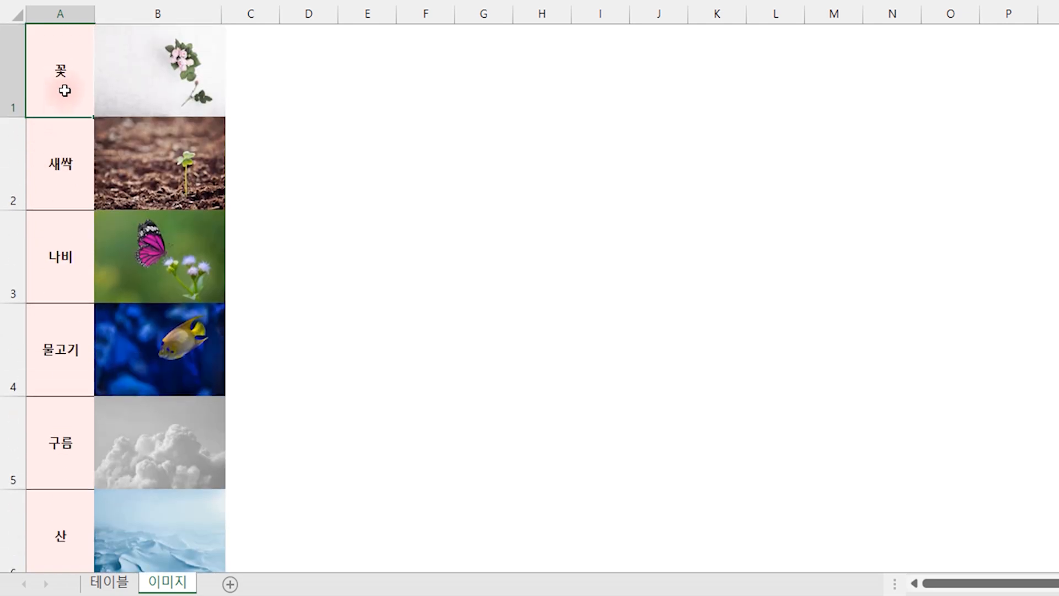
pyautogui.hotkey('ctrl', 'shift', 'Down')
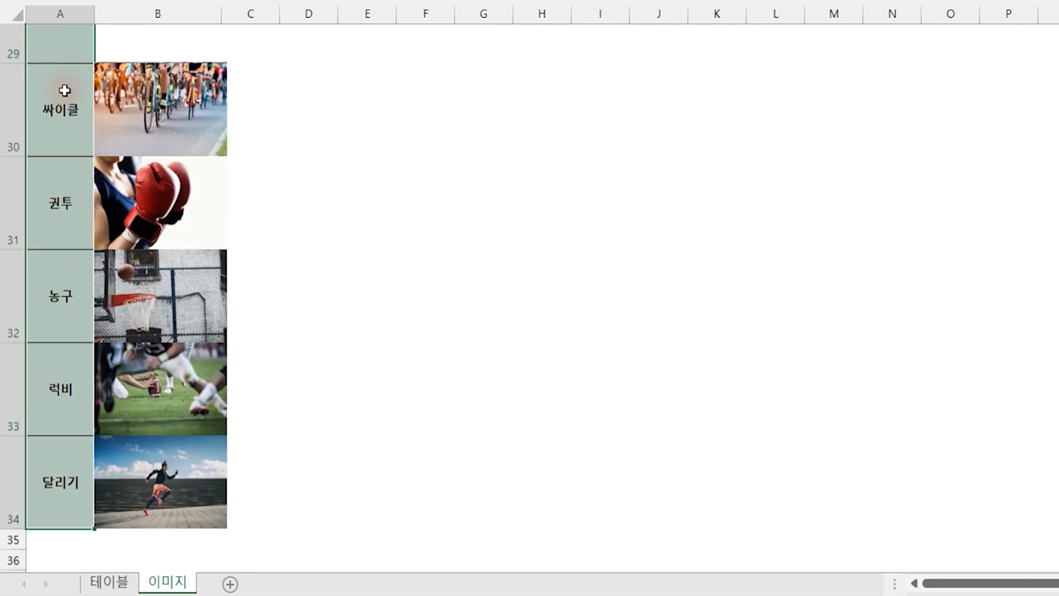
pyautogui.hotkey('ctrl', 'c')
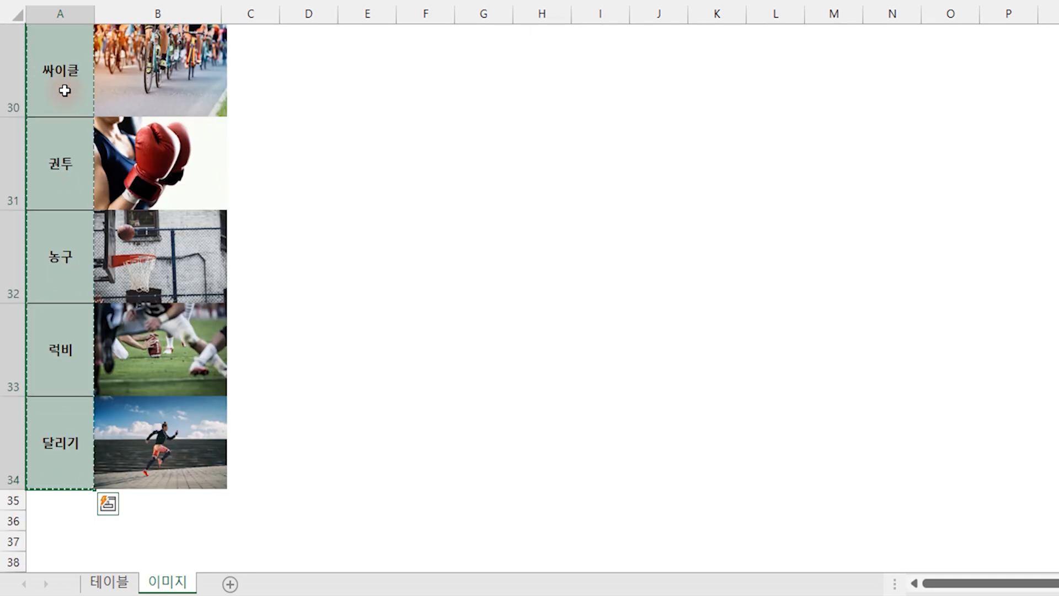
pyautogui.click(109, 581)
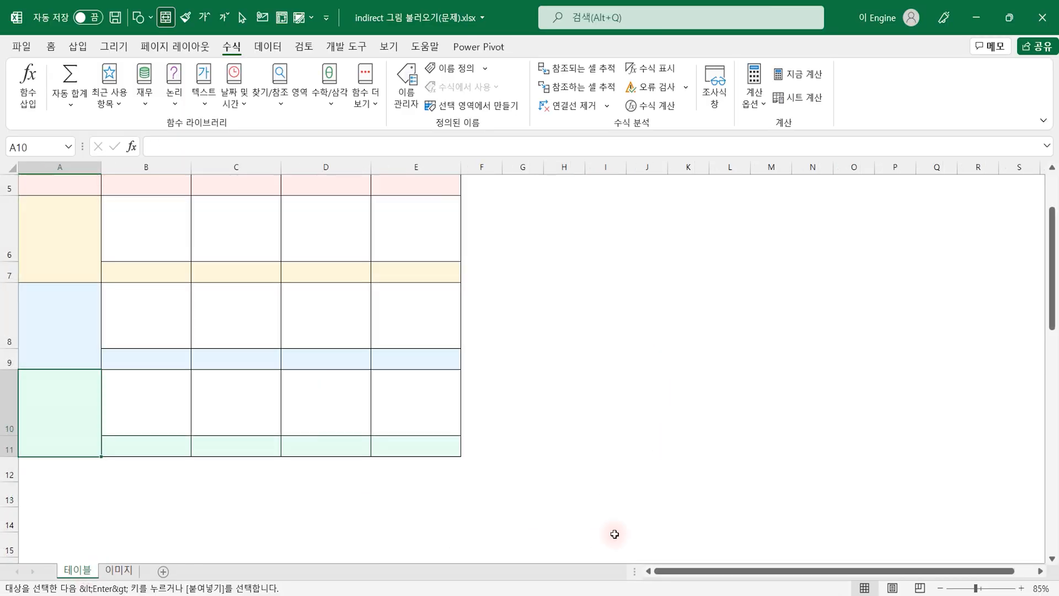
pyautogui.click(627, 515)
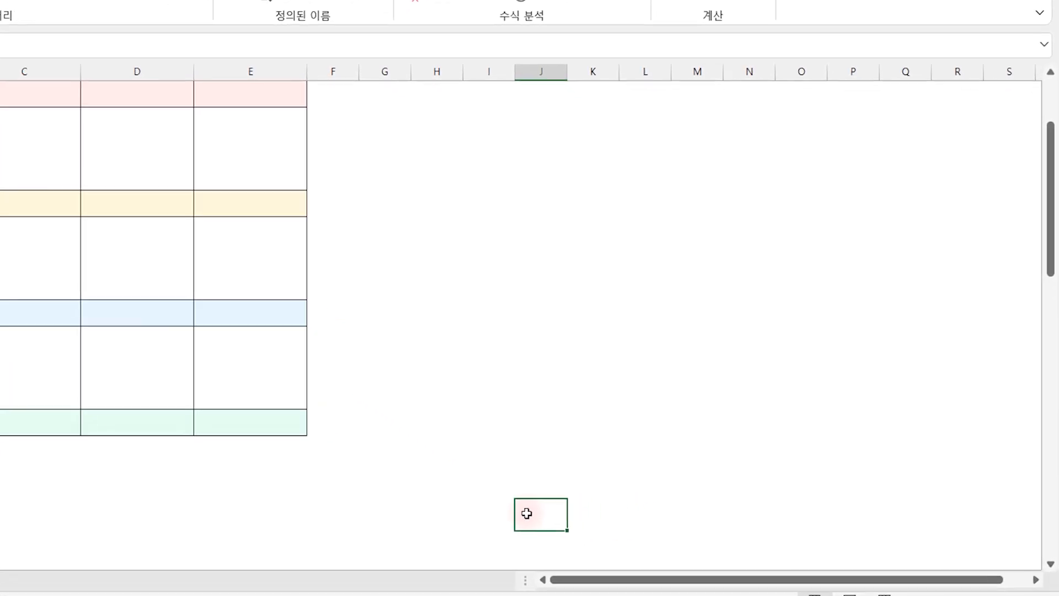
pyautogui.hotkey('ctrl', 'v')
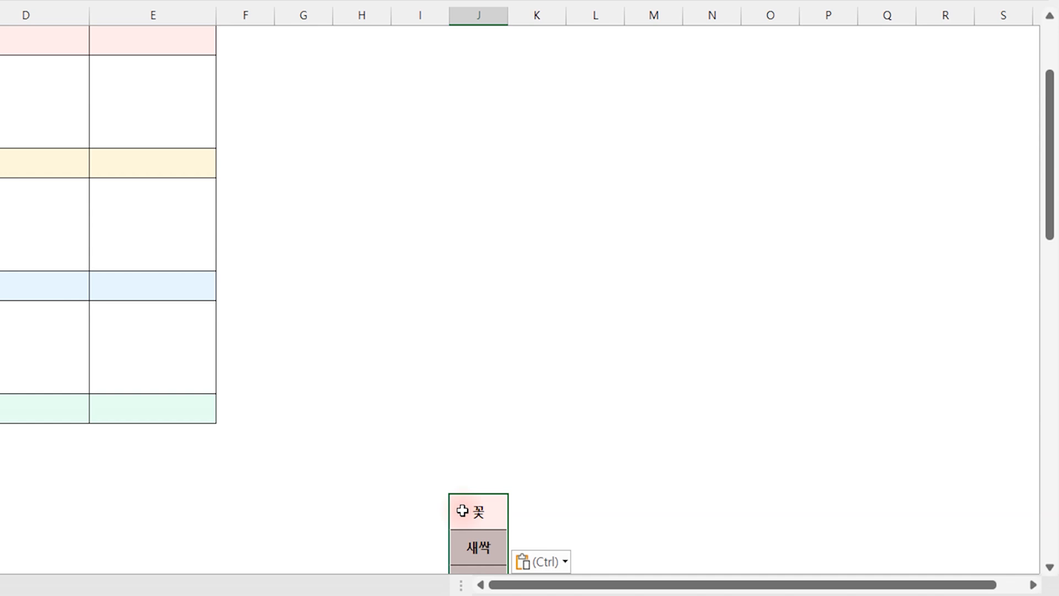
# Step: Move the yellow names from 다람쥐 to 강아지 into column K, starting beside 꽃
pyautogui.scroll(-3, 462, 511)
pyautogui.moveTo(485, 392); pyautogui.dragTo(481, 429)
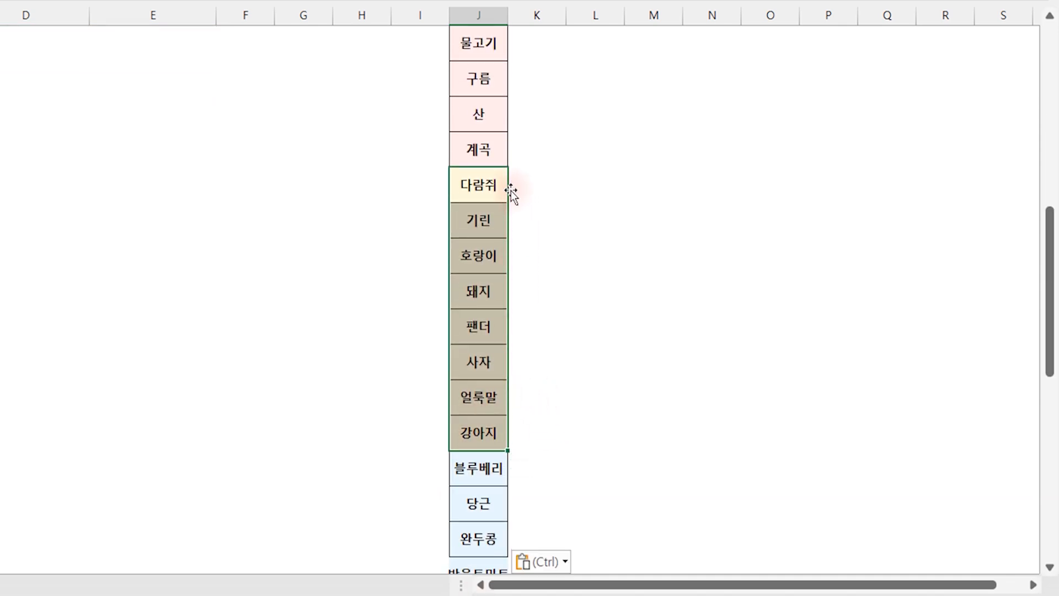
pyautogui.hotkey('ctrl', 'c')
pyautogui.scroll(1, 583, 214)
pyautogui.scroll(2, 583, 214)
pyautogui.click(536, 138)
pyautogui.hotkey('ctrl', 'v')
# Step: Move the blue names from 블루베리 to 아이스크림 into column L, starting beside 다람쥐
pyautogui.scroll(-3, 565, 293)
pyautogui.scroll(-1, 510, 484)
pyautogui.moveTo(475, 248); pyautogui.dragTo(500, 419)
pyautogui.scroll(-1, 504, 414)
pyautogui.hotkey('ctrl', 'x')
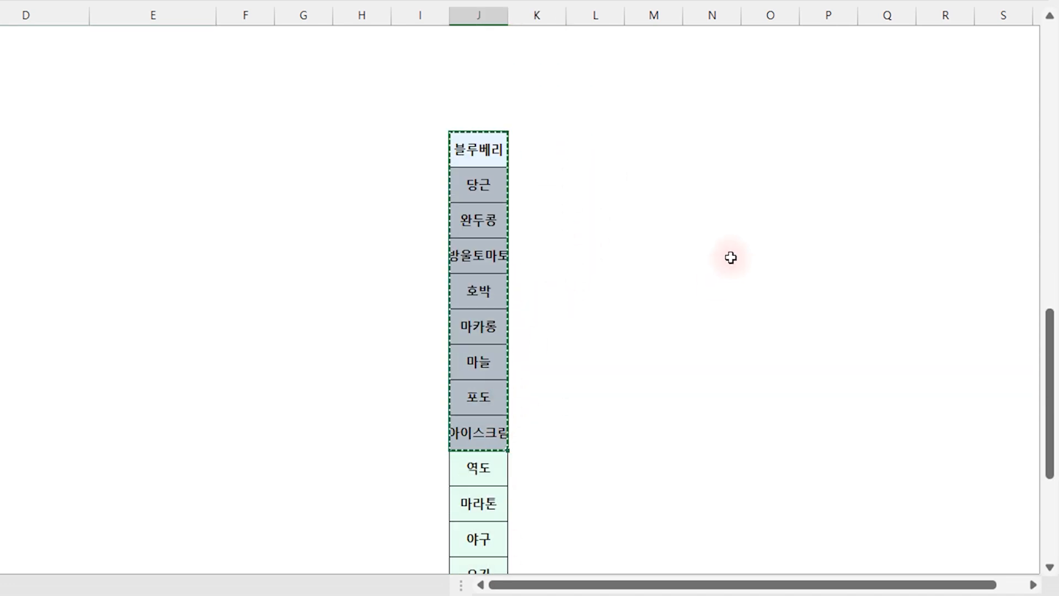
pyautogui.scroll(4, 729, 262)
pyautogui.scroll(1, 621, 129)
pyautogui.click(612, 119)
pyautogui.hotkey('ctrl', 'v')
# Step: Move the green names from 역도 to 달리기 into column M, starting beside 블루베리
pyautogui.scroll(-6, 553, 353)
pyautogui.moveTo(475, 317); pyautogui.dragTo(476, 536)
pyautogui.hotkey('ctrl', 'x')
pyautogui.scroll(6, 762, 281)
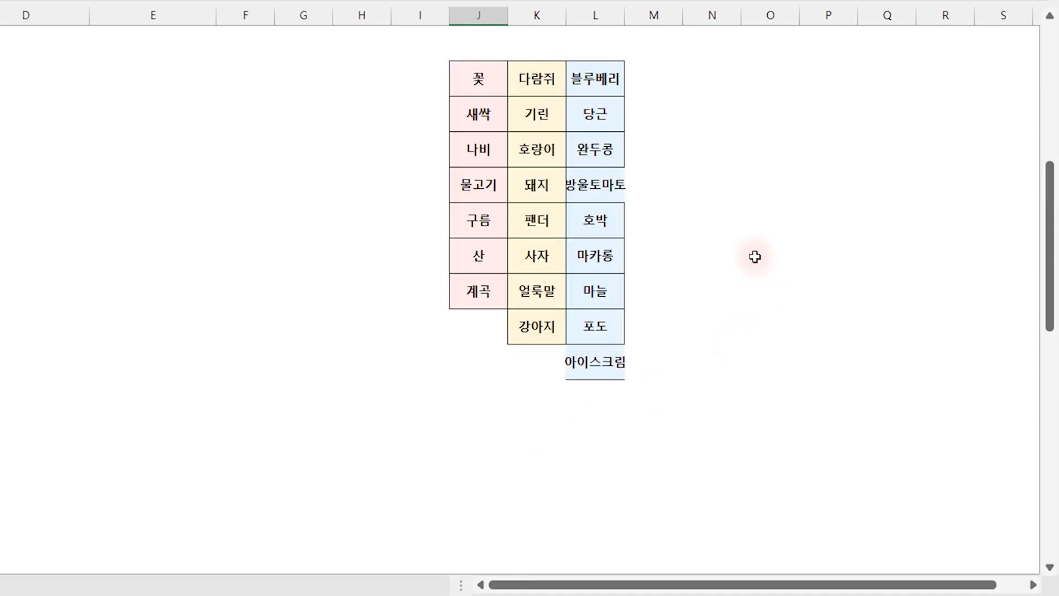
pyautogui.click(658, 91)
pyautogui.hotkey('ctrl', 'v')
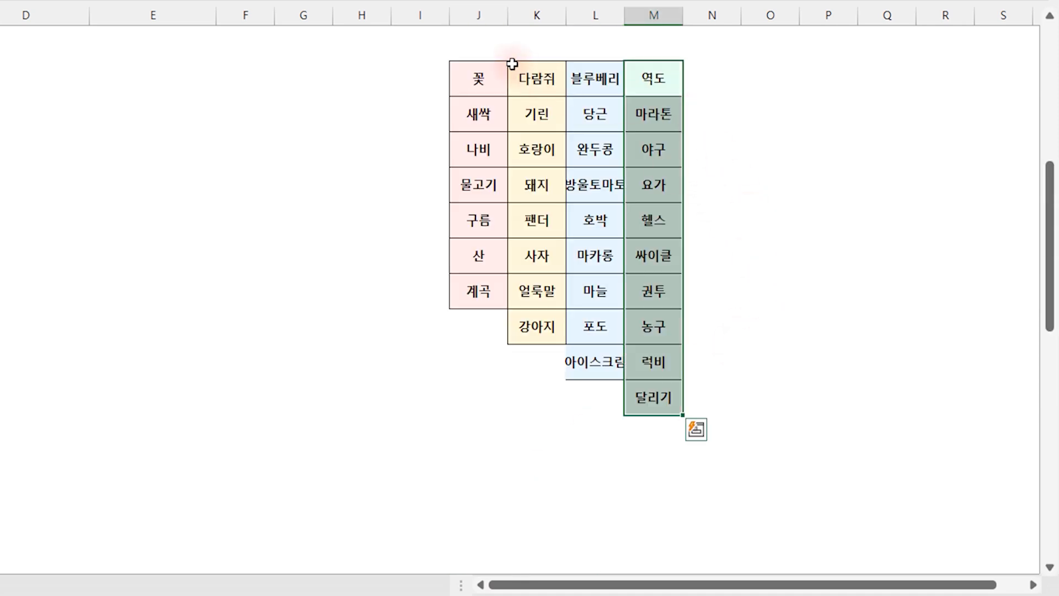
# Step: Enter the headings 자연, 동물, 음식 and 운동 above the four name lists in columns J to M
pyautogui.click(481, 45)
pyautogui.scroll(1, 772, 270)
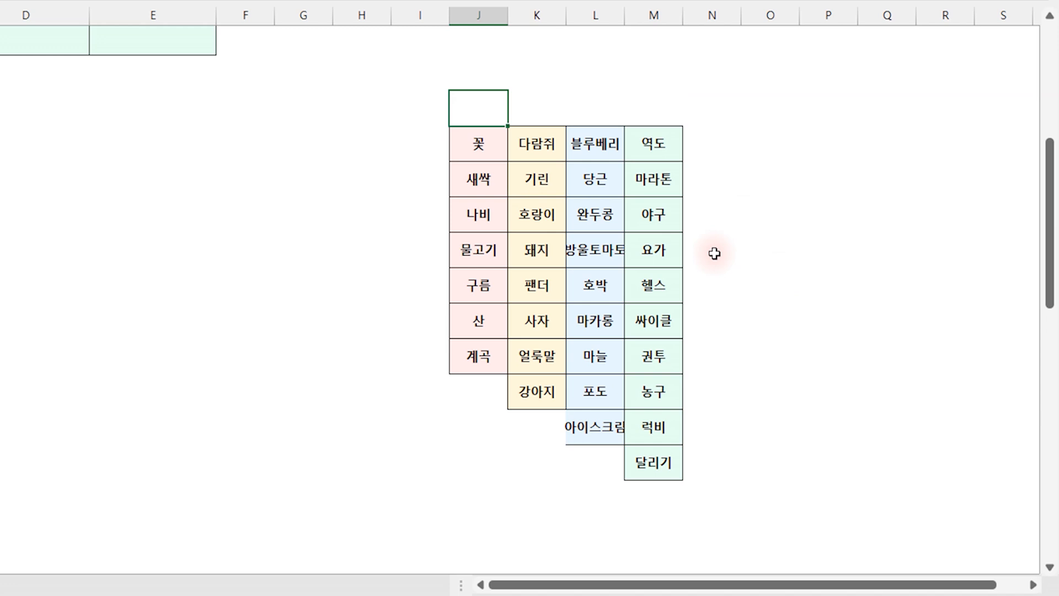
pyautogui.press('Tab')
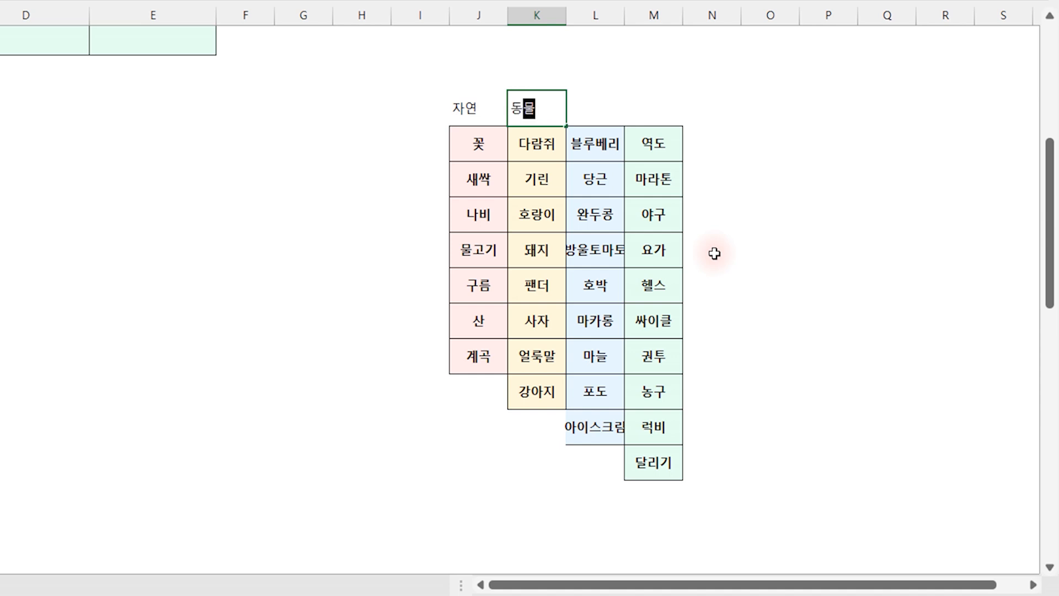
pyautogui.press('Tab')
pyautogui.write('음식')
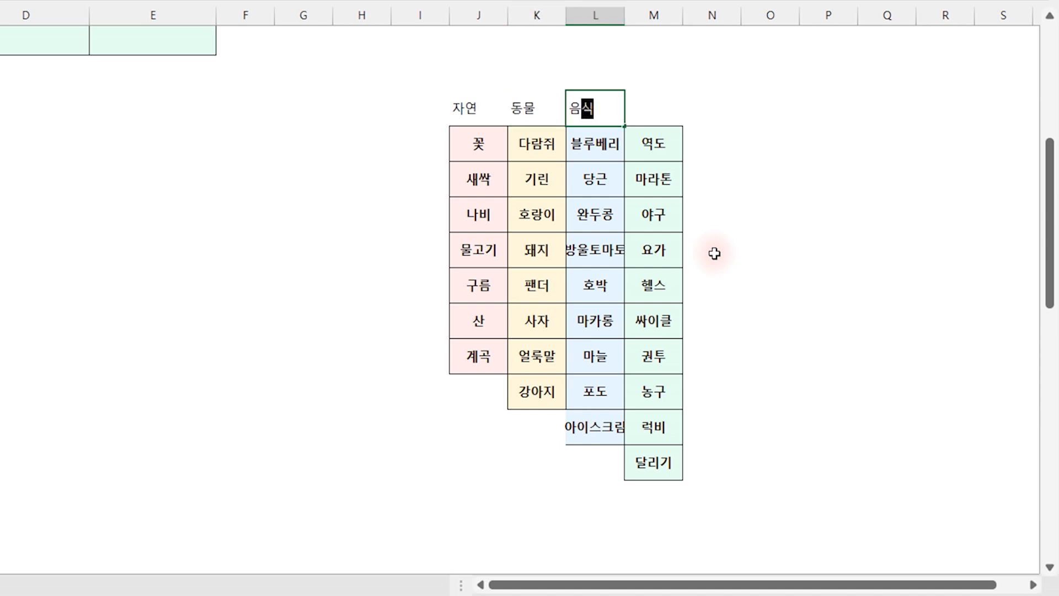
pyautogui.press('Tab')
pyautogui.write('우')
pyautogui.press('Return')
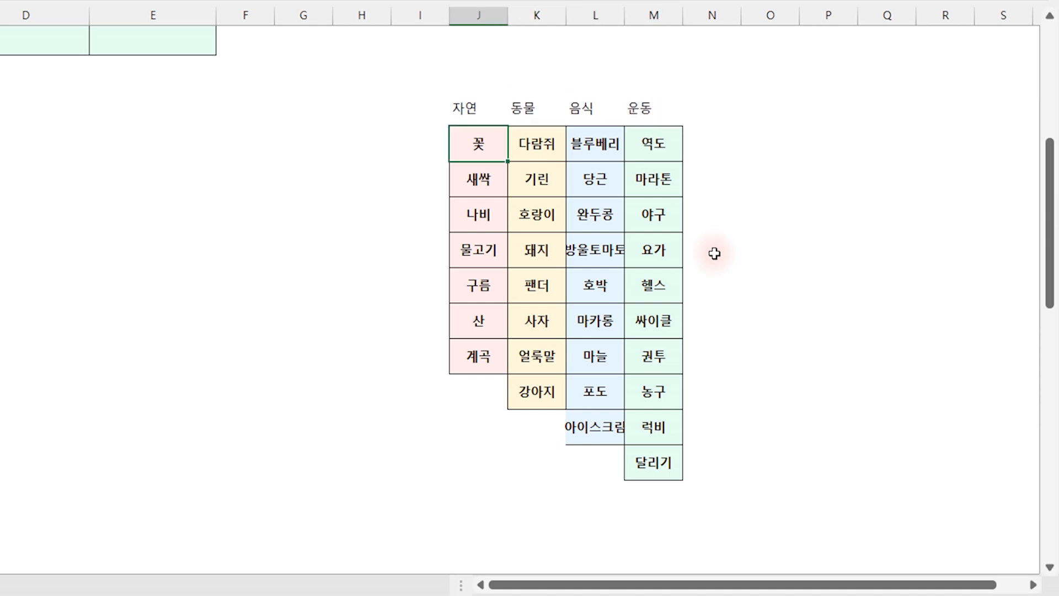
# Step: Copy the headings 자연, 동물, 음식 and 운동 from J13:M13 to O13:R13
pyautogui.moveTo(463, 107); pyautogui.dragTo(662, 113)
pyautogui.hotkey('ctrl', 'c')
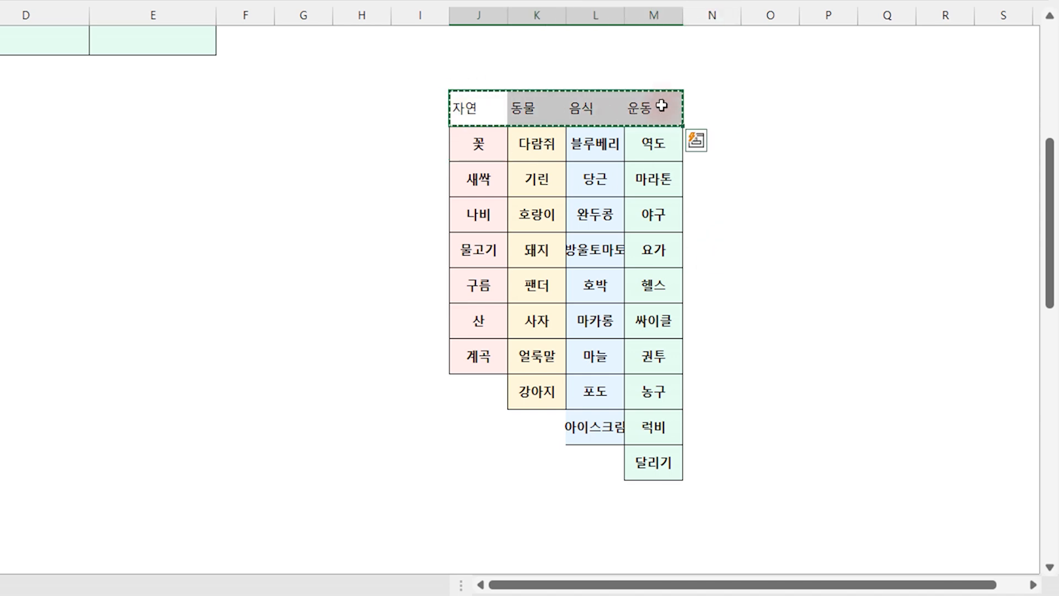
pyautogui.click(787, 105)
pyautogui.hotkey('ctrl', 'v')
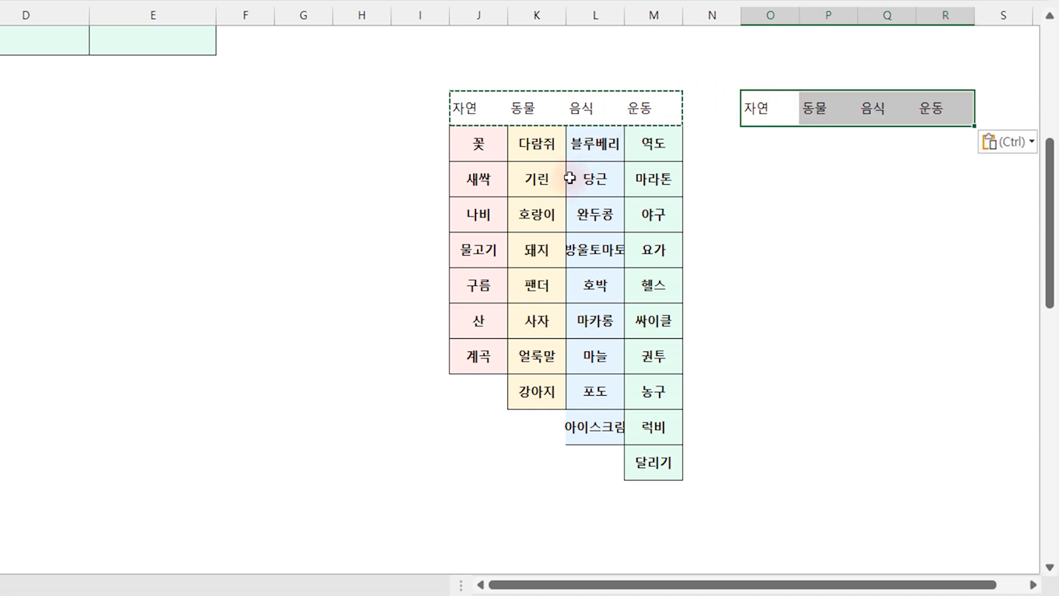
pyautogui.click(877, 187)
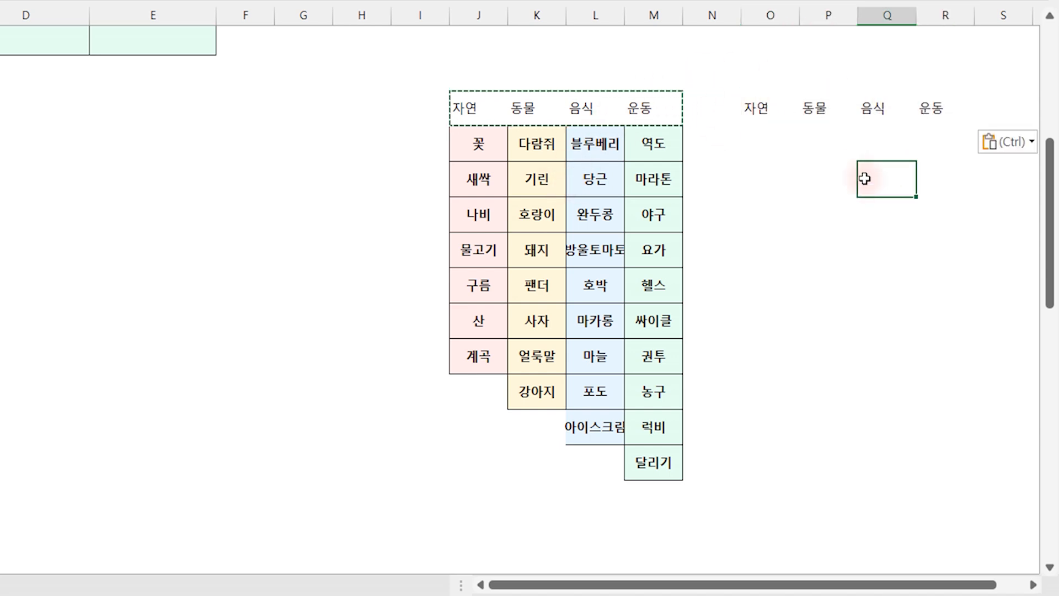
pyautogui.press('Escape')
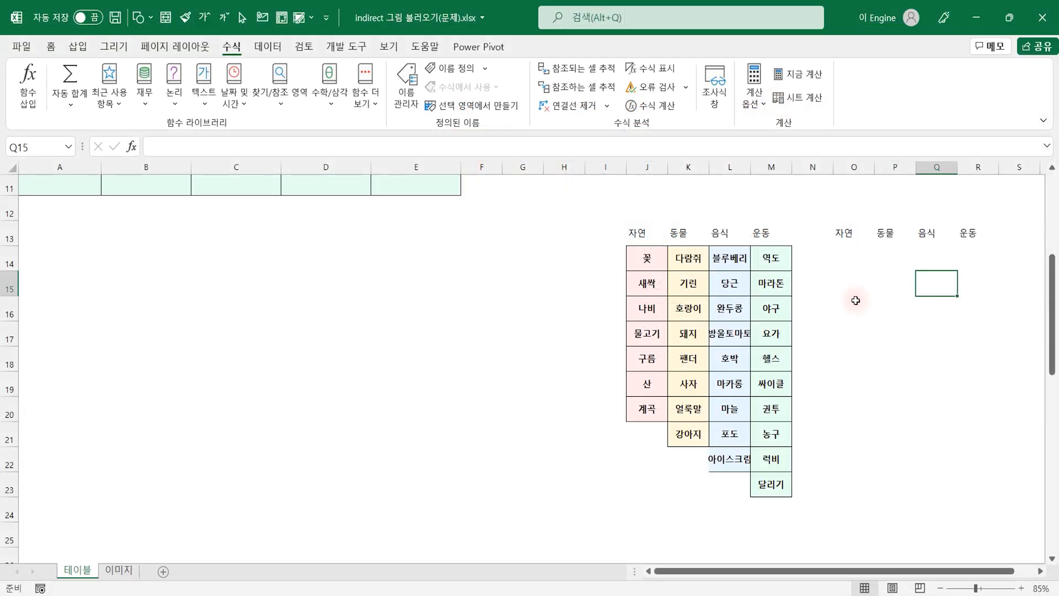
pyautogui.scroll(3, 856, 300)
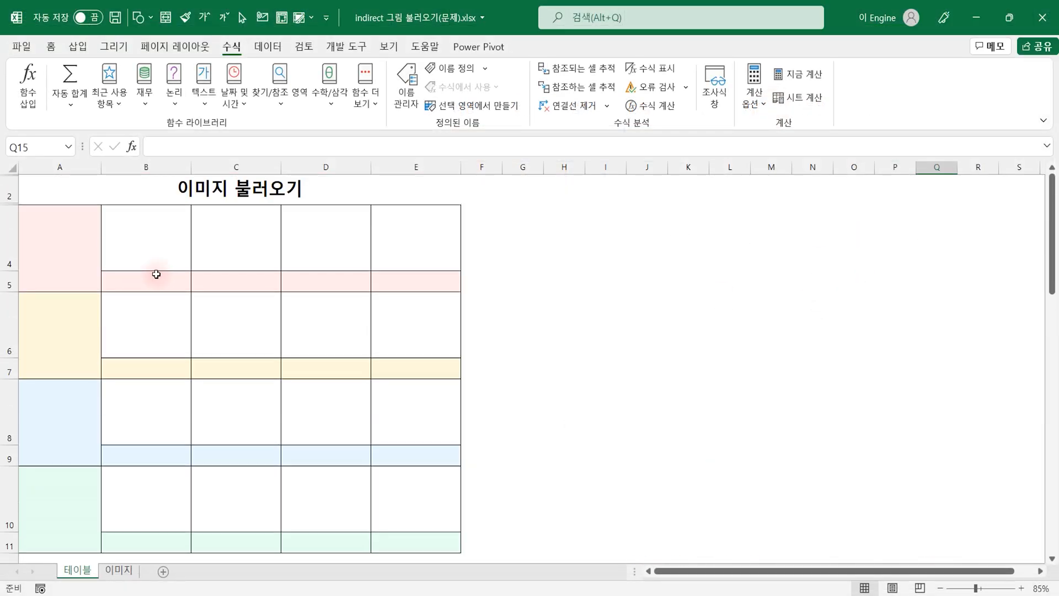
pyautogui.click(55, 243)
pyautogui.click(54, 326)
pyautogui.click(52, 408)
pyautogui.click(63, 507)
pyautogui.click(48, 238)
pyautogui.click(73, 362)
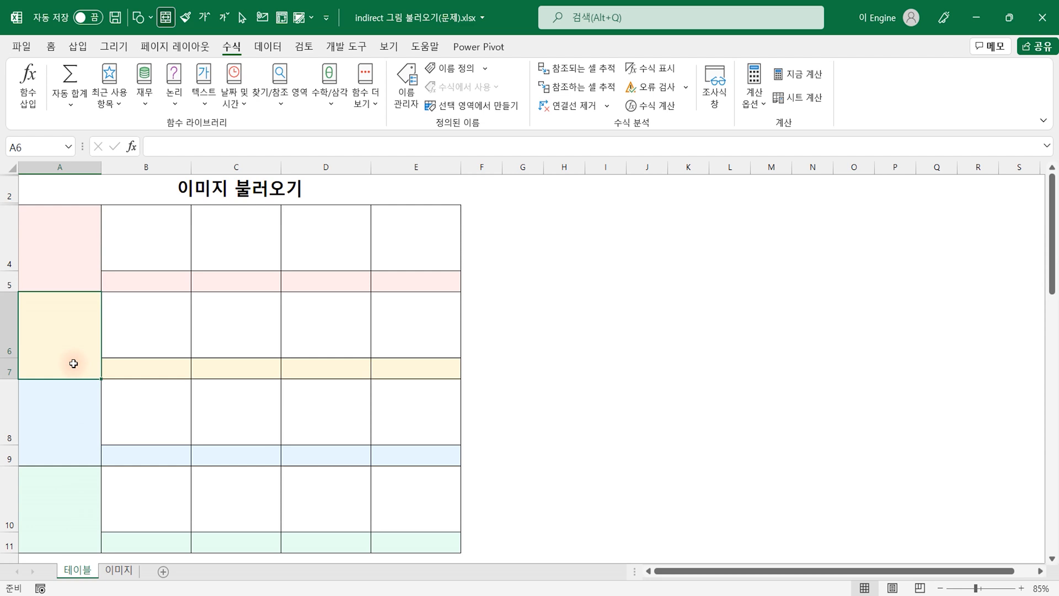
# Step: Add list (목록) data validation to the four category cells A4:A11, with =$O$13:$R$13 as the source
pyautogui.moveTo(52, 242); pyautogui.dragTo(47, 503)
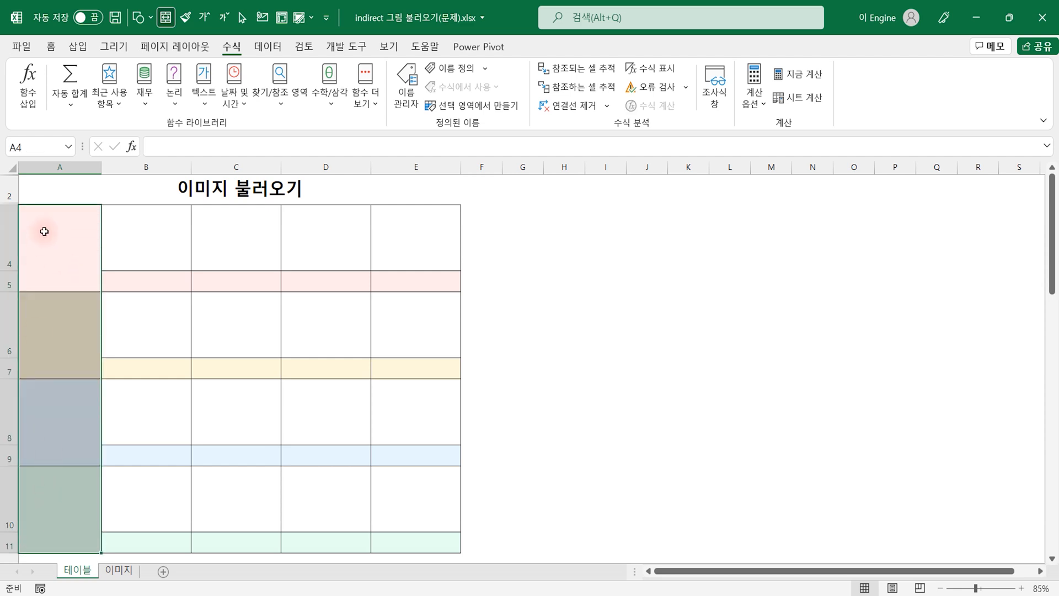
pyautogui.click(268, 46)
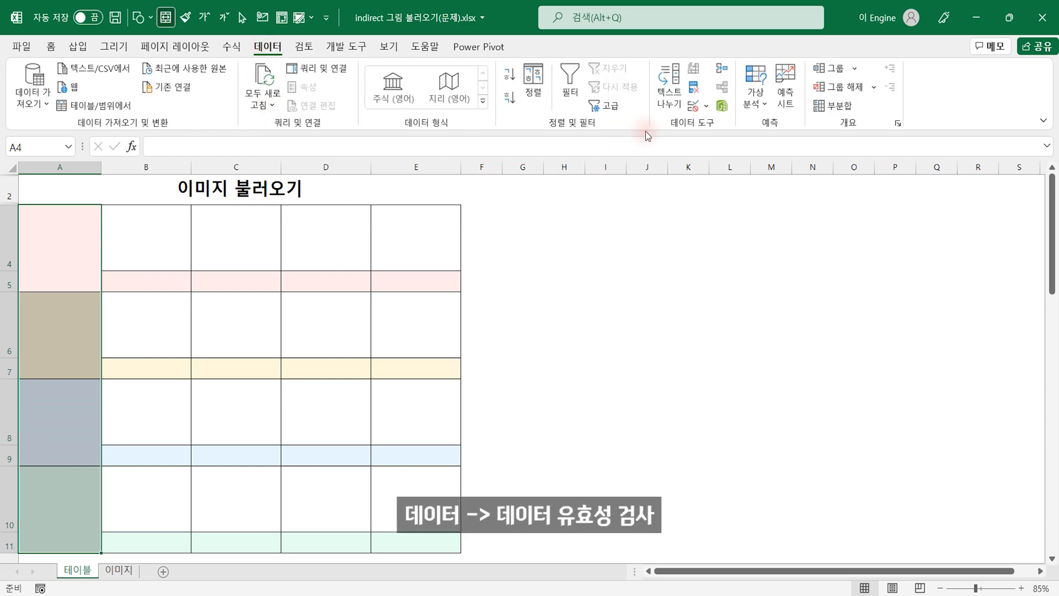
pyautogui.click(694, 105)
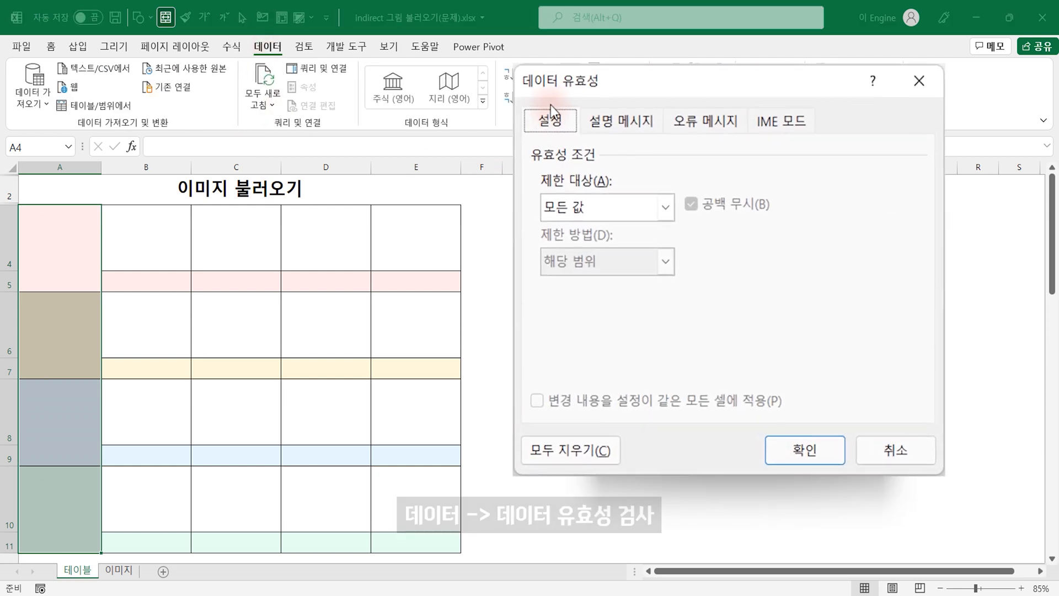
pyautogui.click(588, 200)
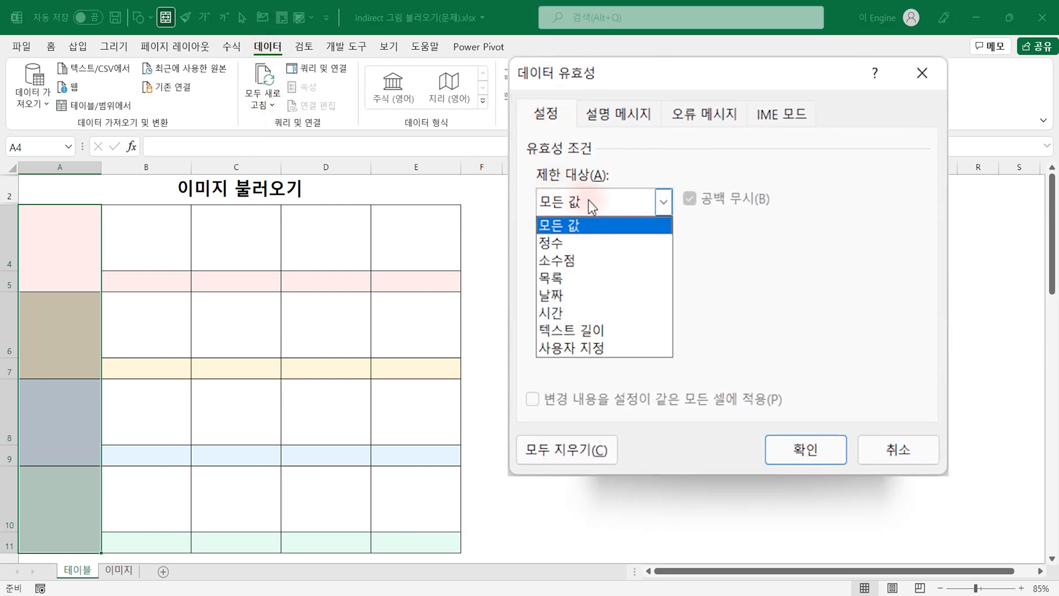
pyautogui.click(564, 279)
pyautogui.click(586, 311)
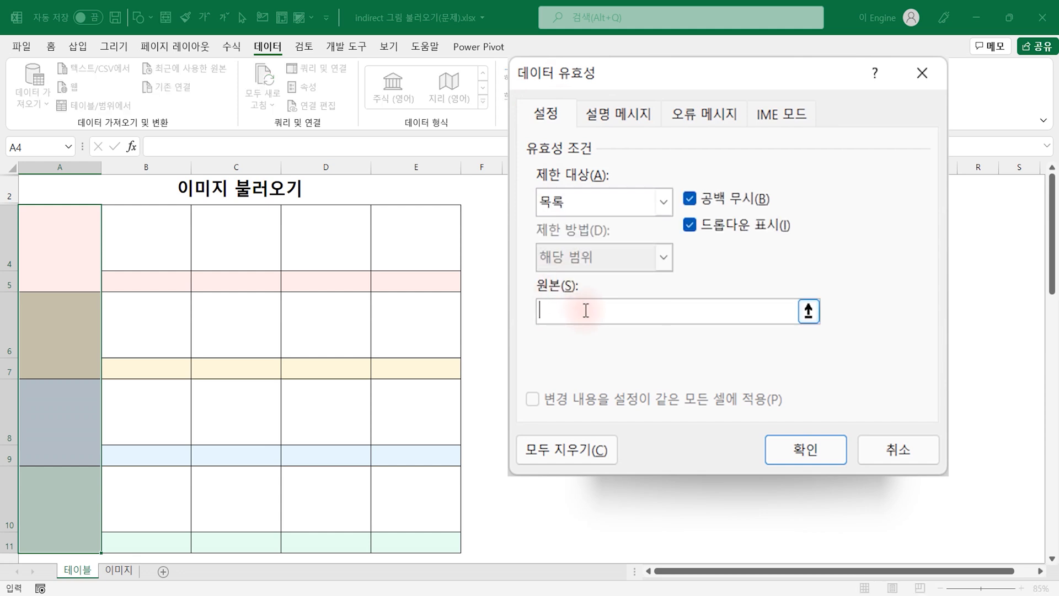
pyautogui.scroll(-1, 745, 362)
pyautogui.moveTo(847, 493); pyautogui.dragTo(987, 500)
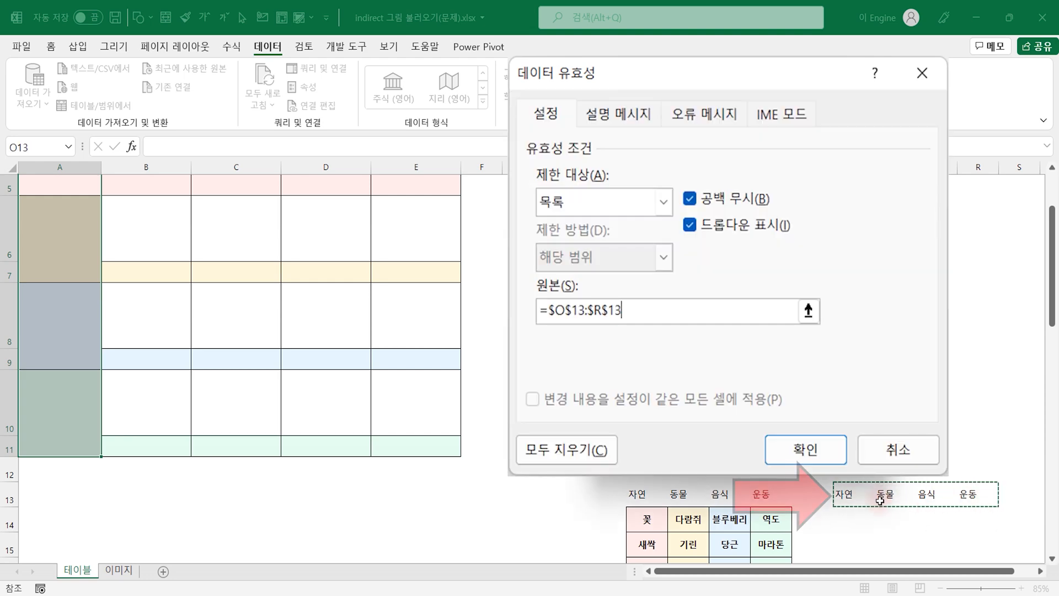
pyautogui.click(802, 449)
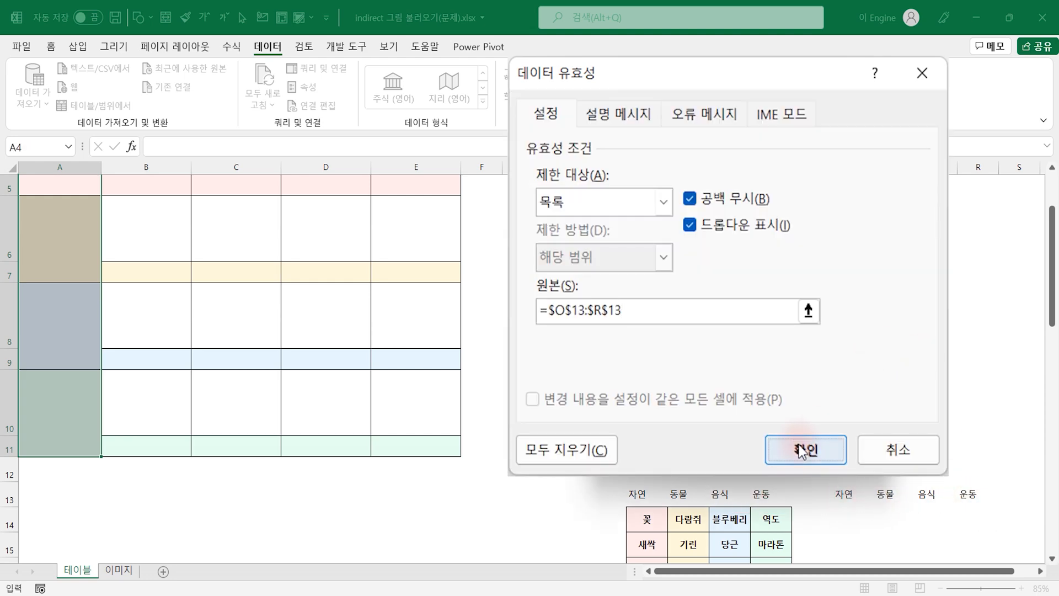
# Step: Check the category dropdown lists in column A and choose 자연 for the pink cell A4
pyautogui.scroll(1, 76, 242)
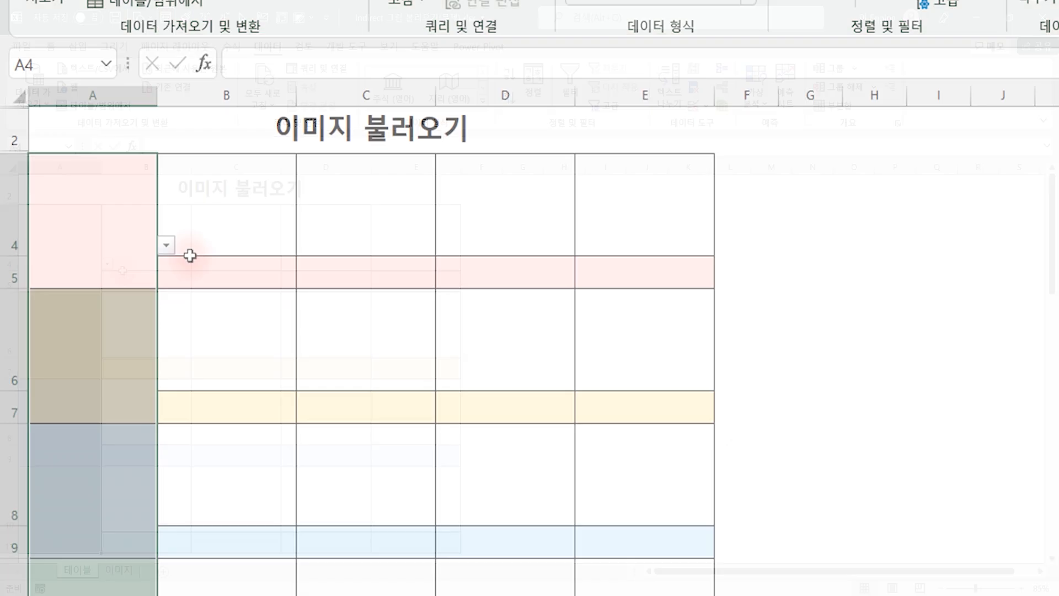
pyautogui.click(166, 244)
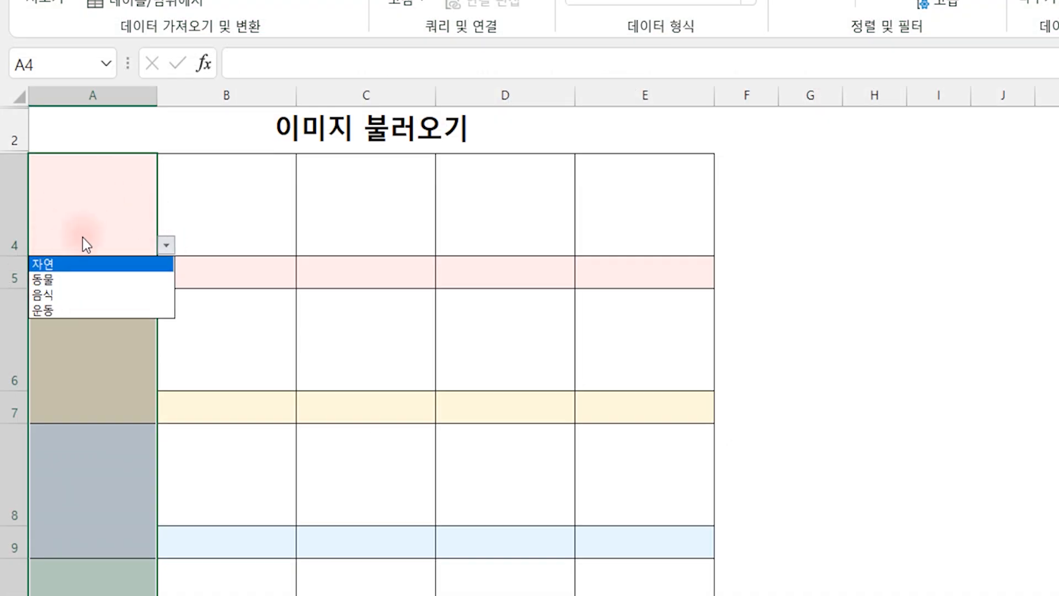
pyautogui.click(85, 285)
pyautogui.click(132, 321)
pyautogui.click(166, 380)
pyautogui.click(99, 338)
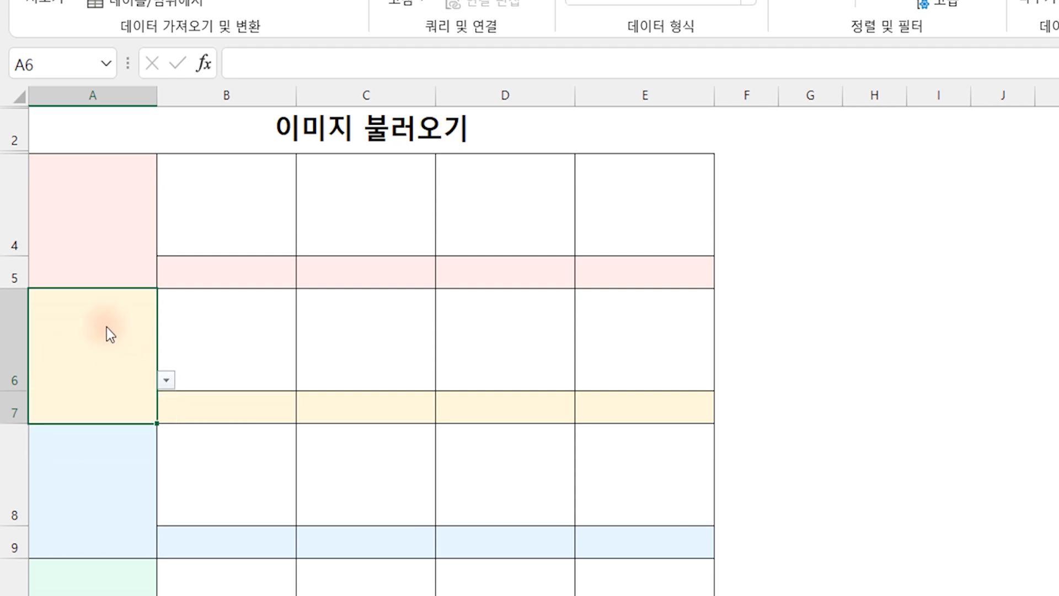
pyautogui.click(104, 210)
pyautogui.click(175, 243)
pyautogui.click(152, 250)
pyautogui.click(166, 246)
pyautogui.click(91, 265)
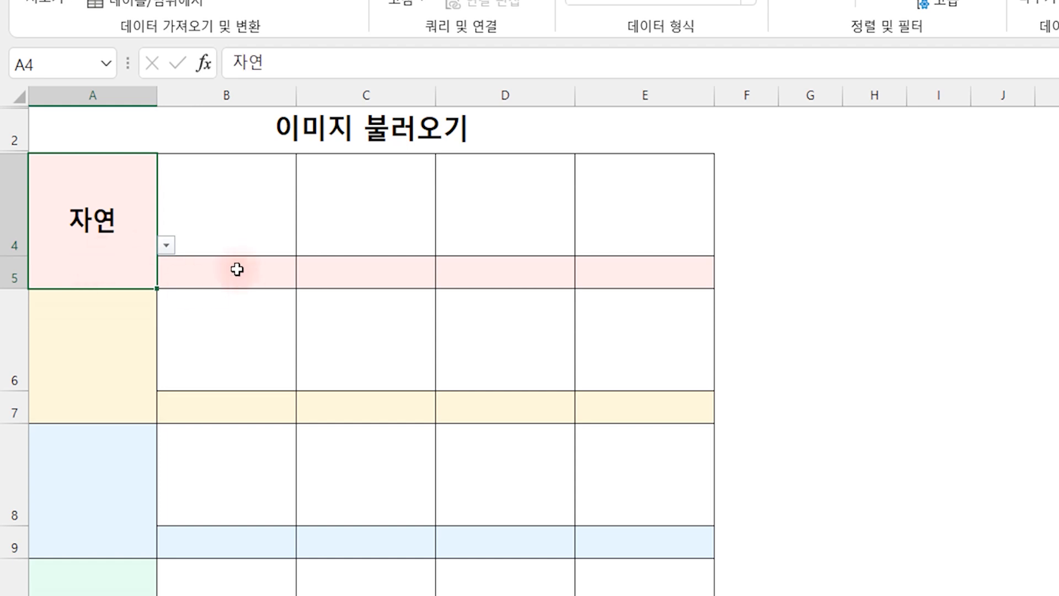
pyautogui.scroll(-1, 881, 419)
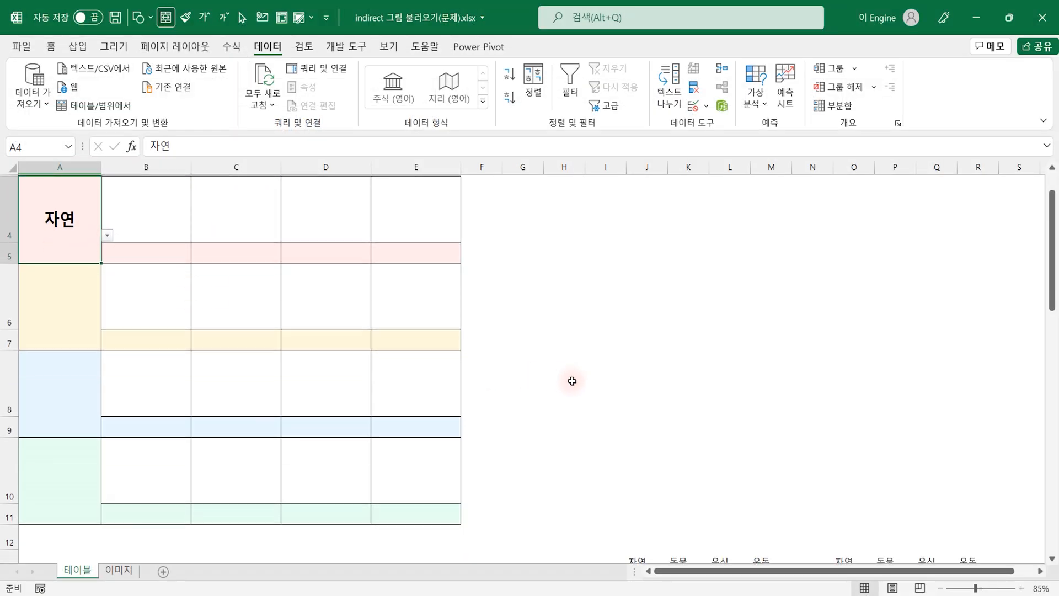
pyautogui.scroll(-2, 569, 380)
pyautogui.scroll(3, 132, 221)
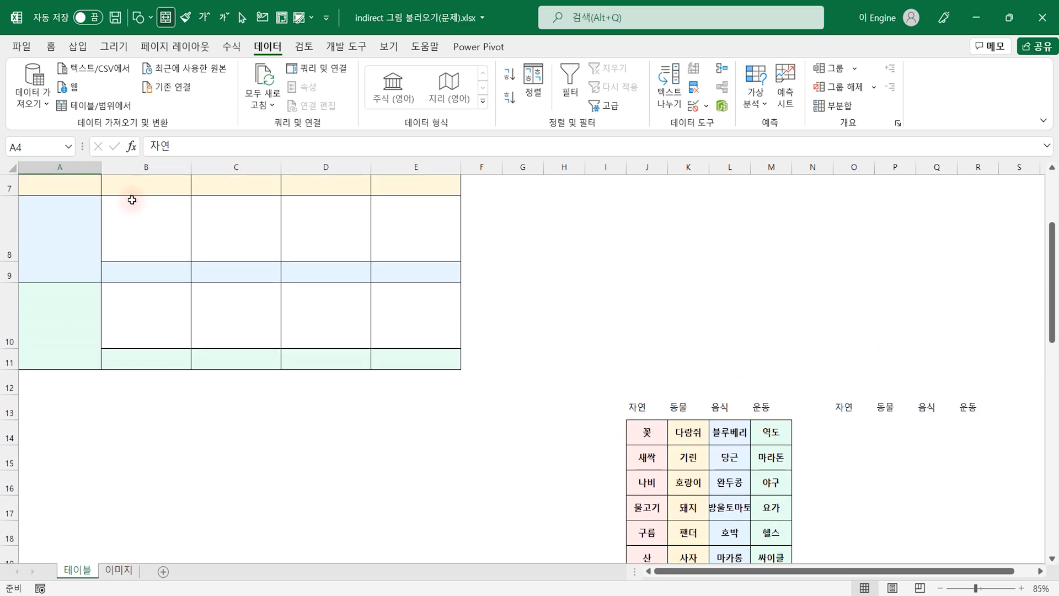
pyautogui.moveTo(145, 285); pyautogui.dragTo(435, 283)
pyautogui.moveTo(152, 277); pyautogui.dragTo(394, 290)
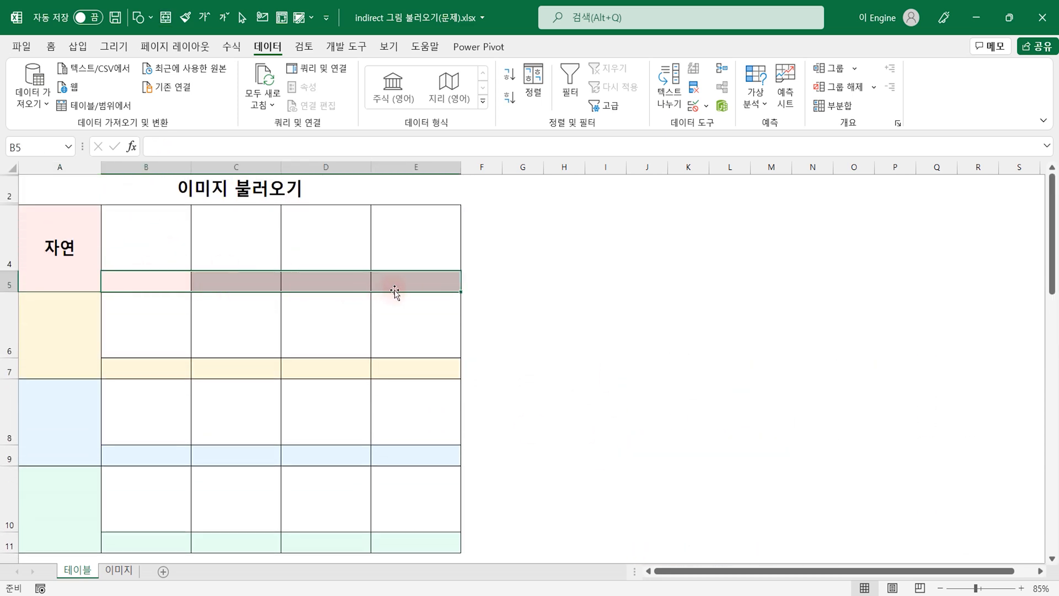
pyautogui.scroll(-2, 468, 310)
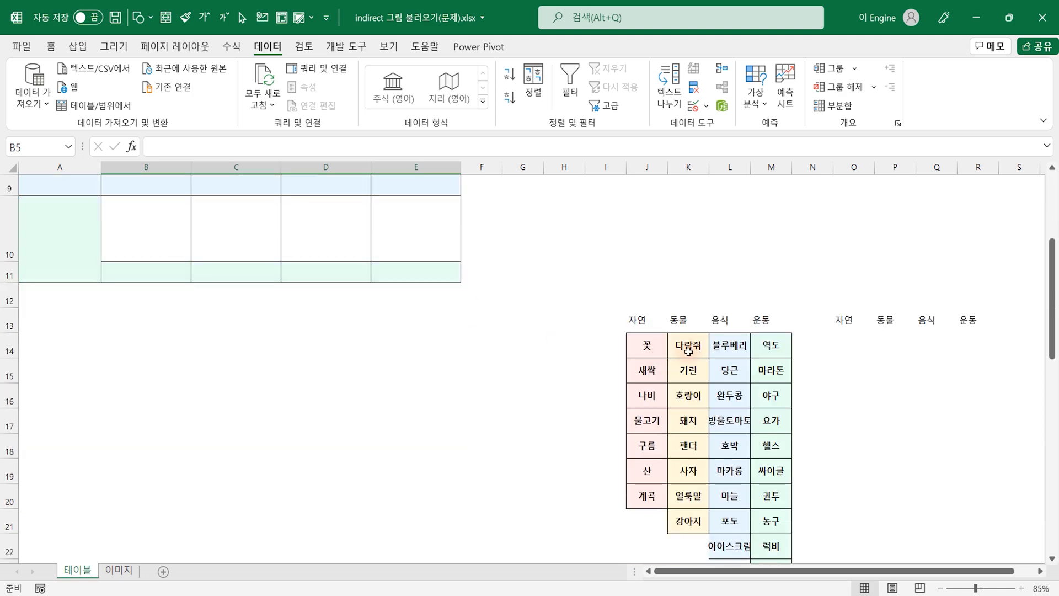
# Step: Create named ranges from J13:M23 using only the top row (첫 행) as names, and review them in the Name Manager
pyautogui.moveTo(641, 324); pyautogui.dragTo(762, 457)
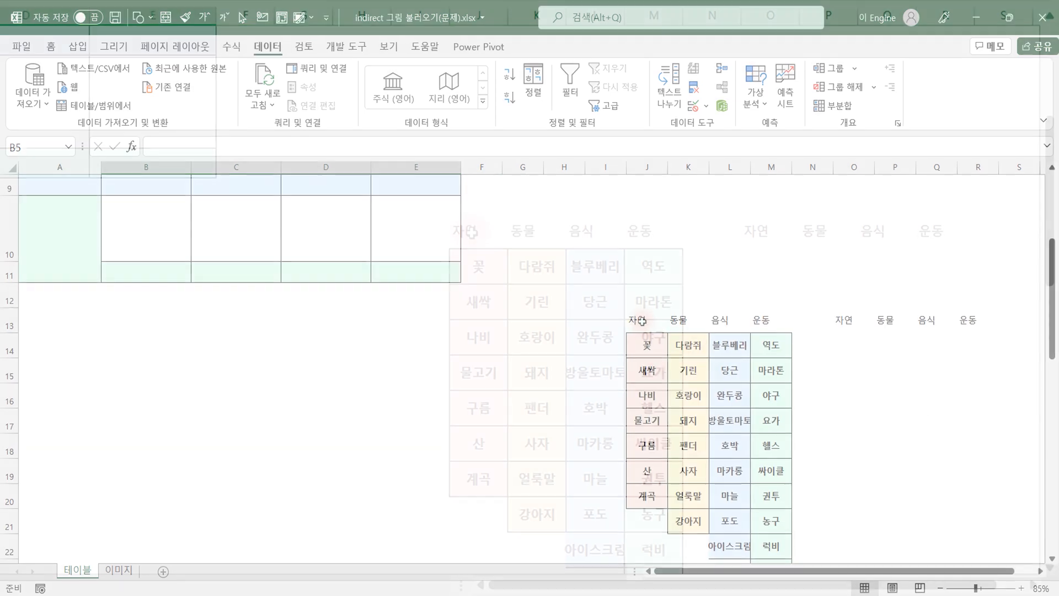
pyautogui.moveTo(640, 422); pyautogui.dragTo(640, 461)
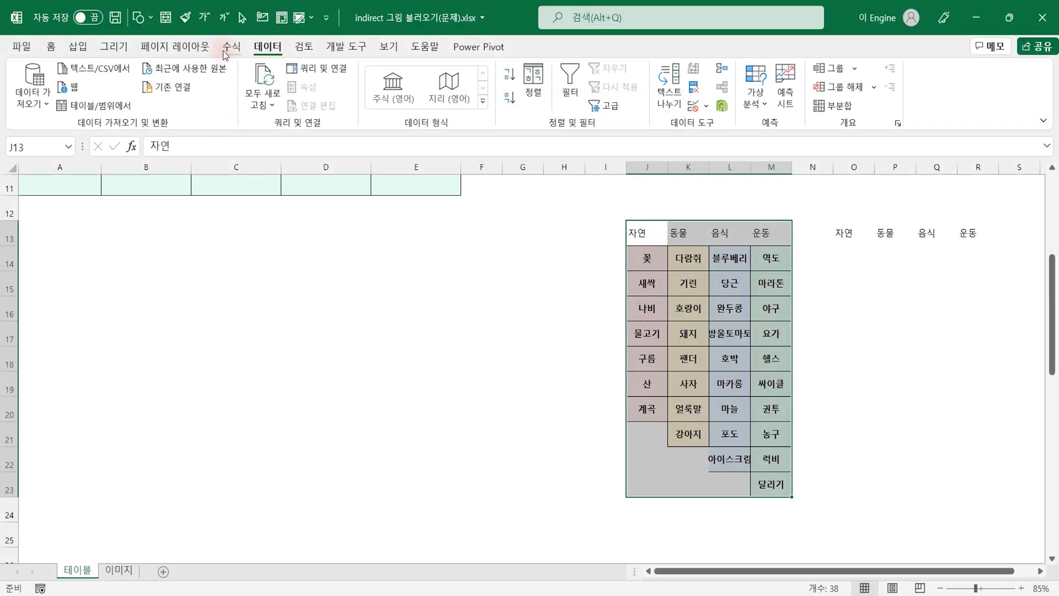
pyautogui.click(229, 47)
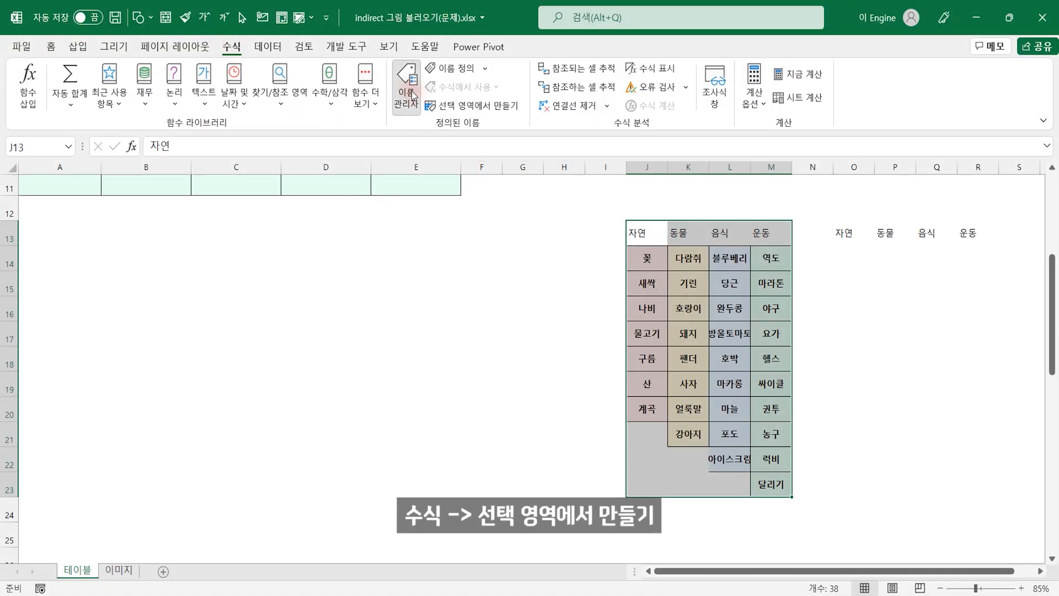
pyautogui.click(473, 106)
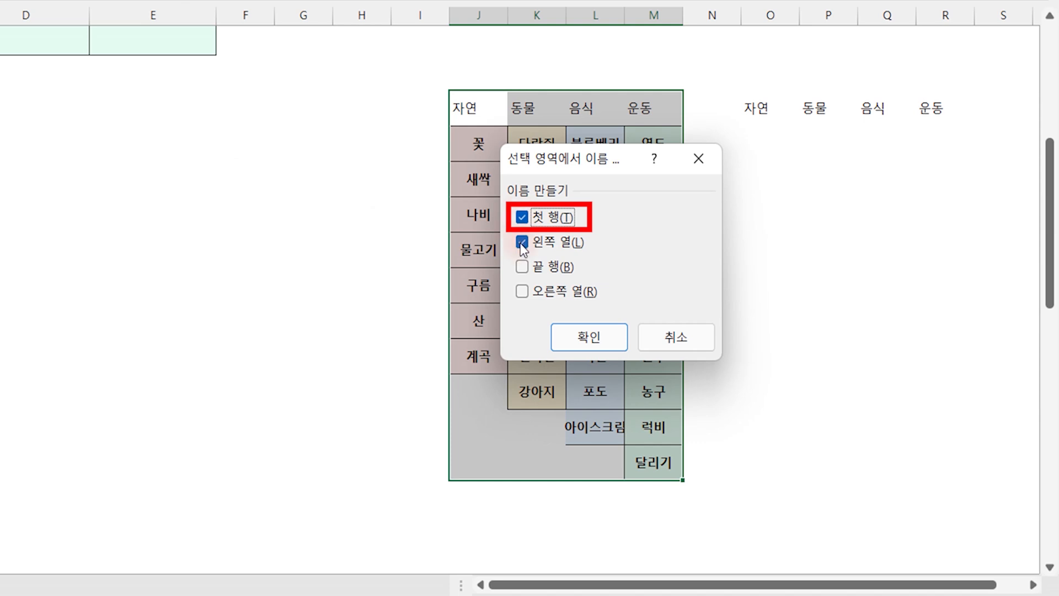
pyautogui.click(522, 246)
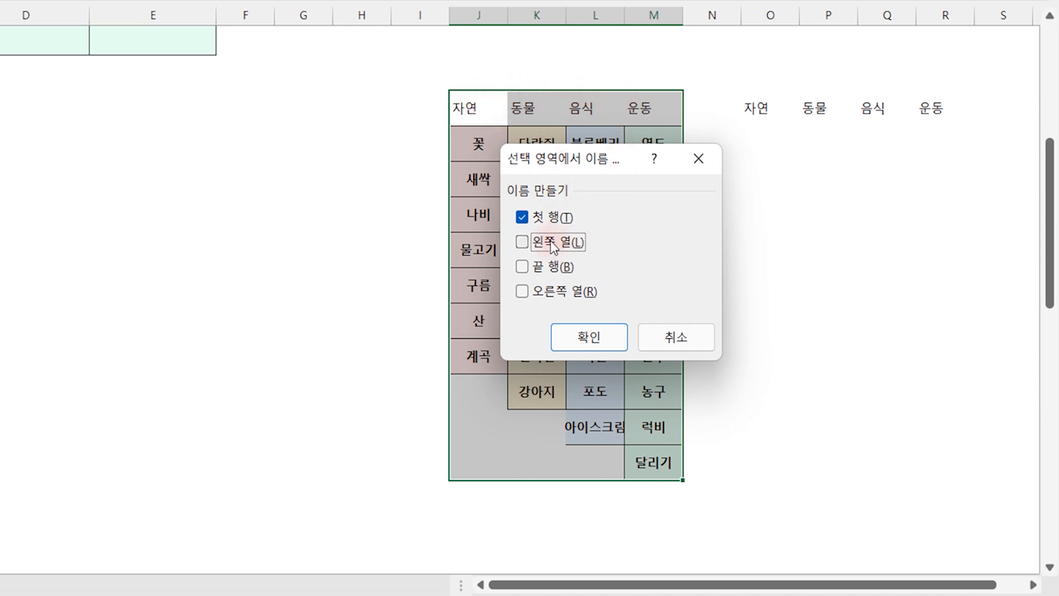
pyautogui.click(589, 337)
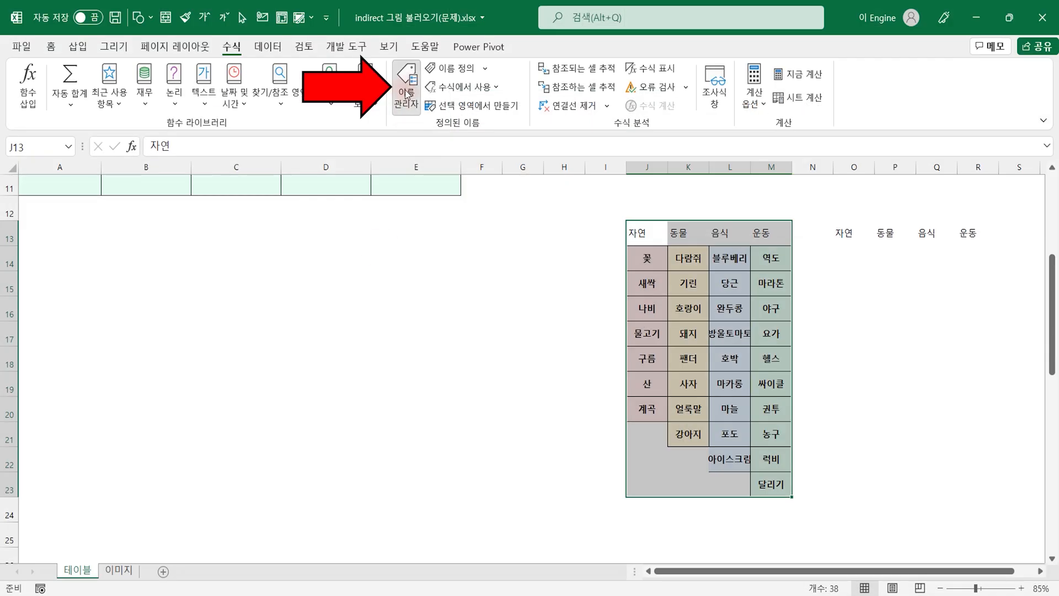
pyautogui.click(406, 88)
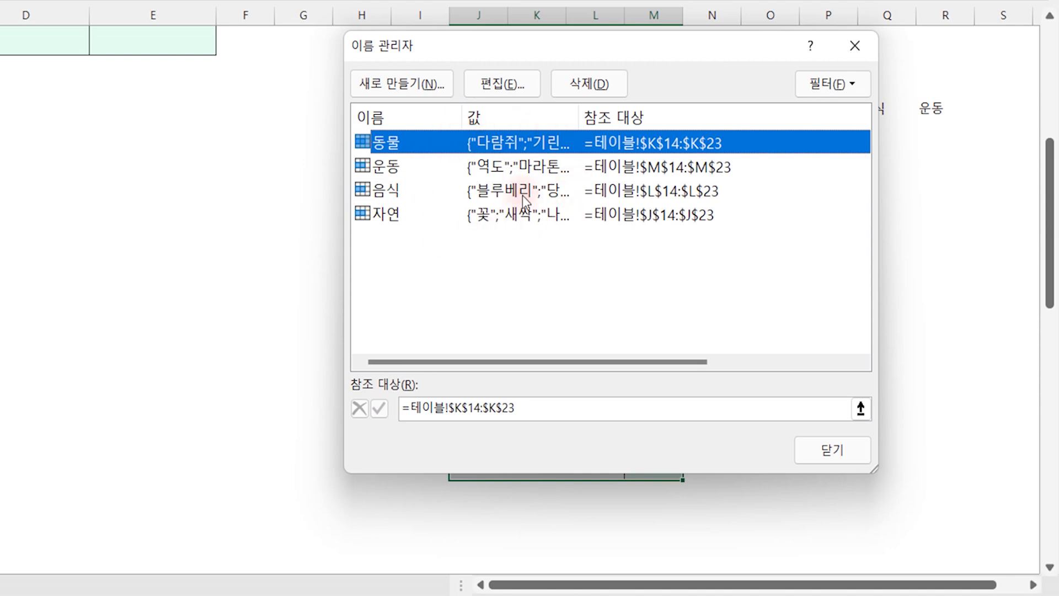
pyautogui.click(846, 460)
# Step: Add list (목록) data validation to the pink item cells B5:E5, with =indirect($A$4) as the source
pyautogui.scroll(4, 359, 392)
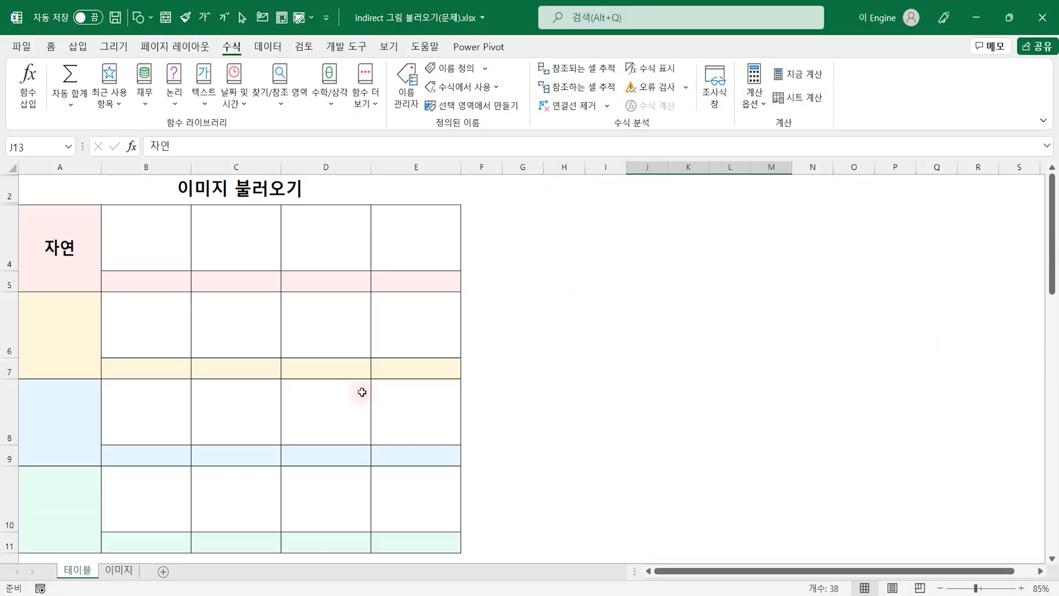
pyautogui.click(60, 231)
pyautogui.moveTo(148, 283); pyautogui.dragTo(404, 283)
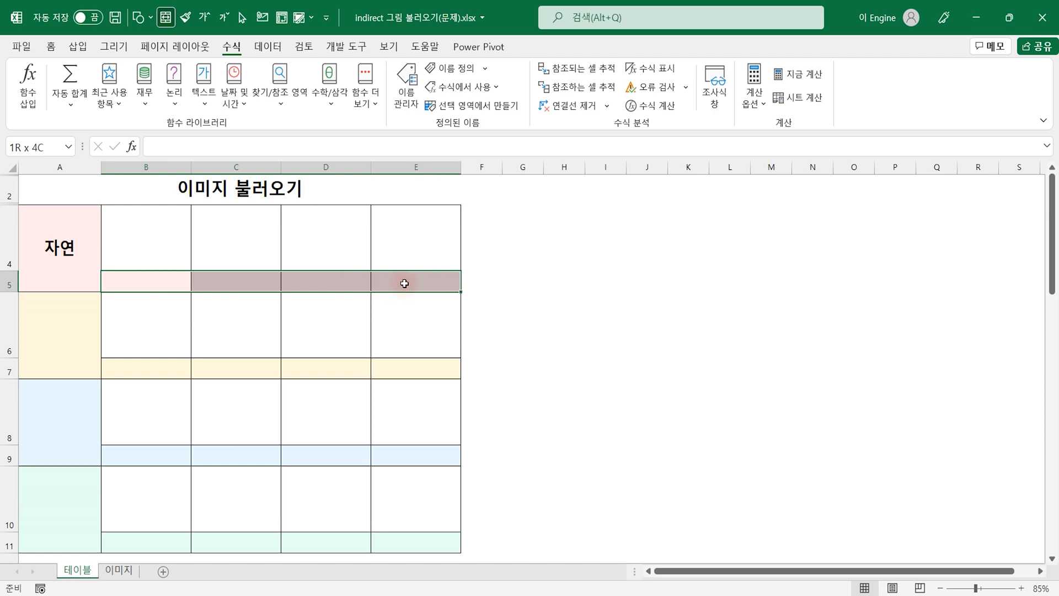
pyautogui.click(267, 47)
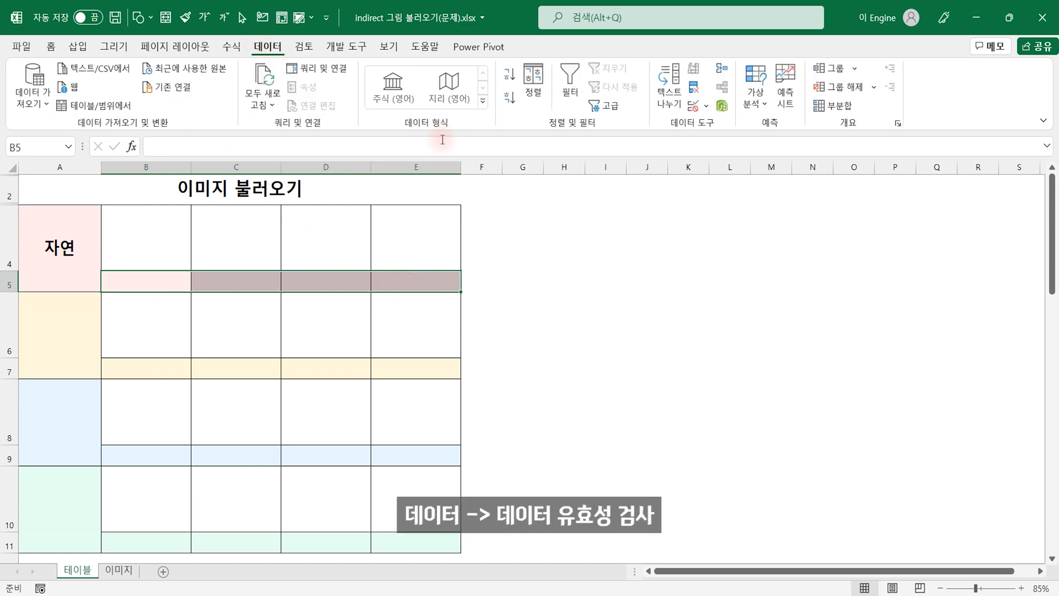
pyautogui.click(693, 105)
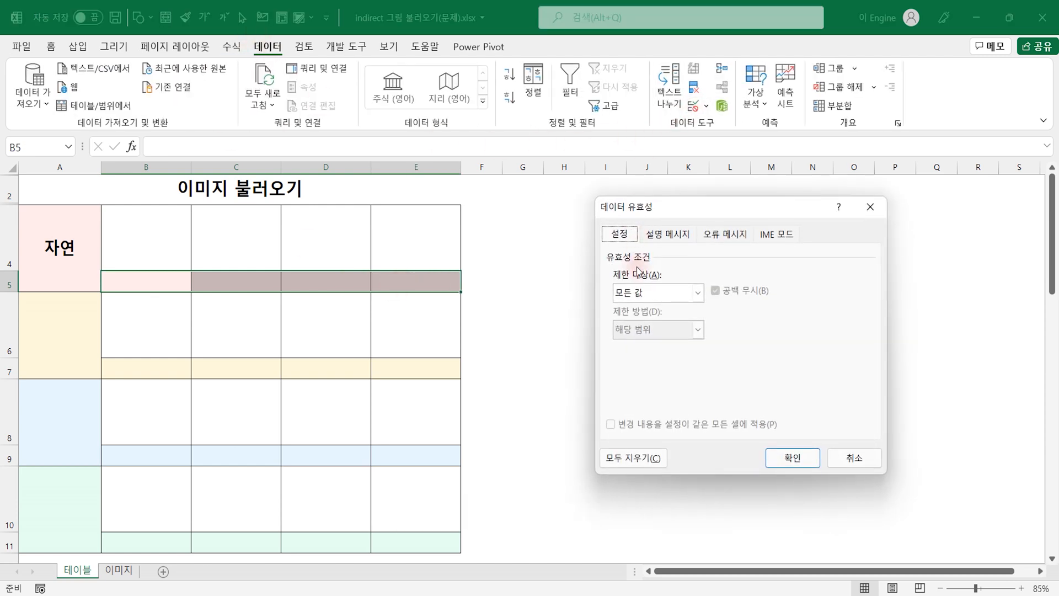
pyautogui.click(616, 262)
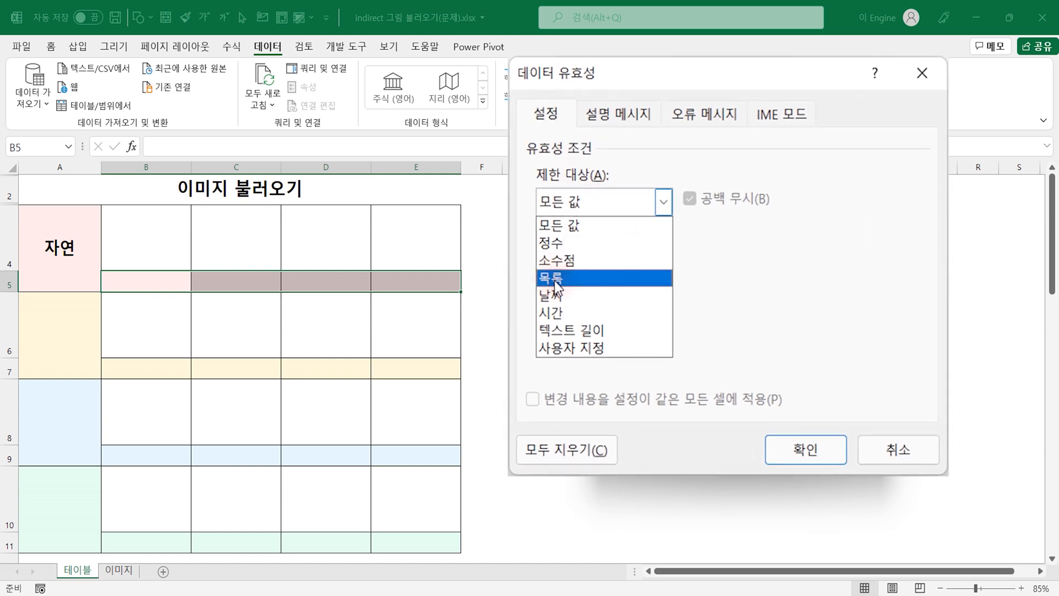
pyautogui.click(601, 321)
pyautogui.click(559, 308)
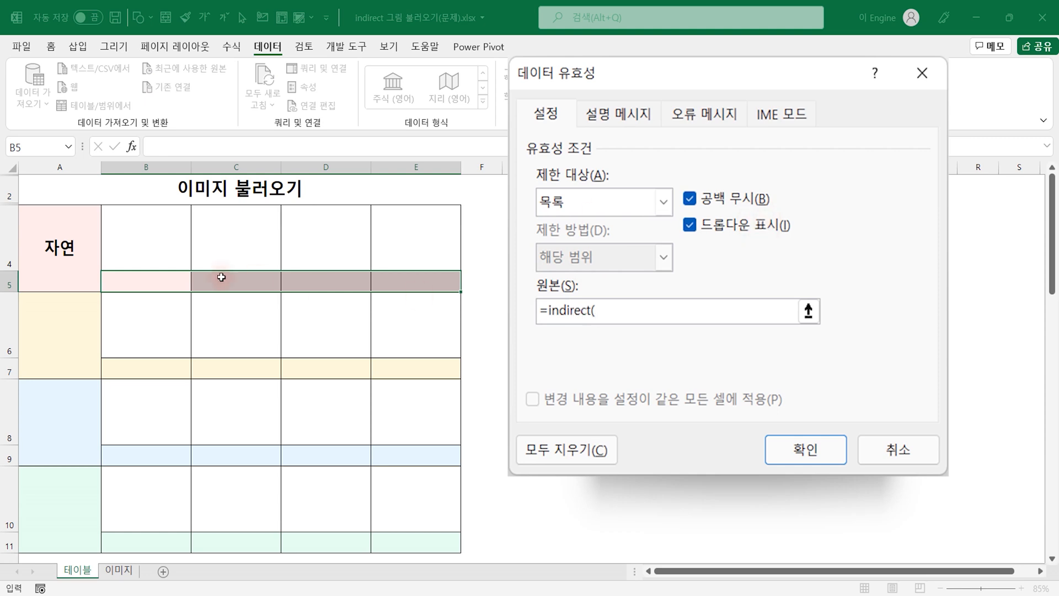
pyautogui.click(60, 247)
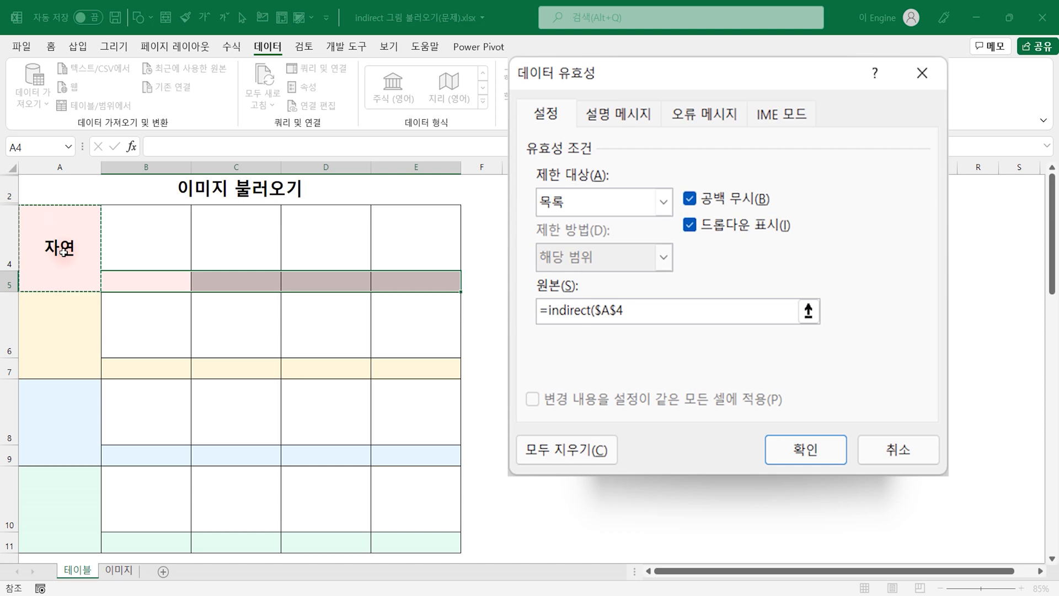
pyautogui.write(')')
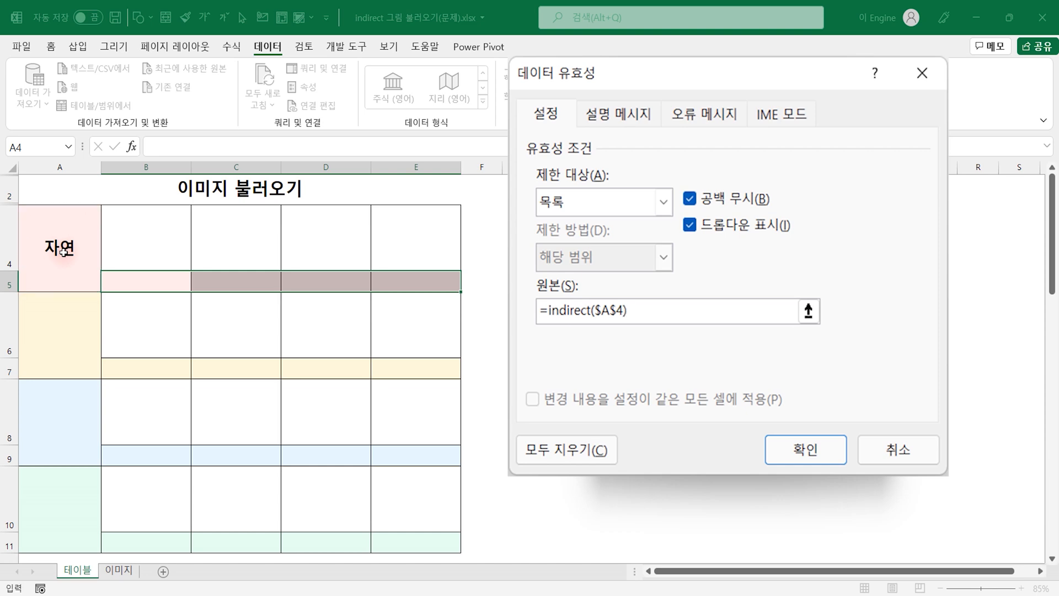
pyautogui.press('Return')
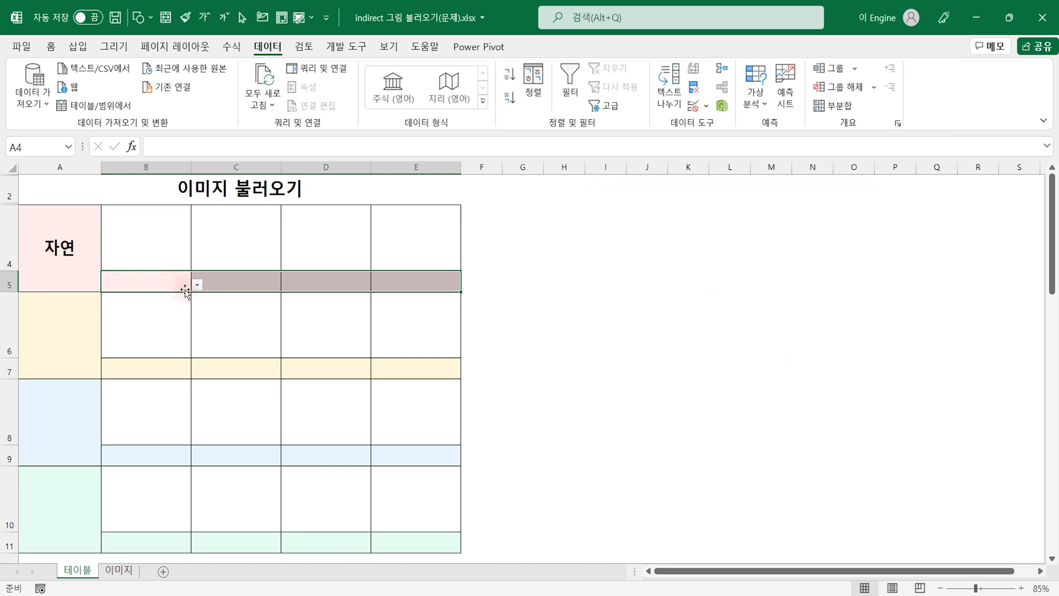
# Step: Choose 꽃, 물고기, 구름 and 산 from the dropdown lists in B5, C5, D5 and E5
pyautogui.click(197, 285)
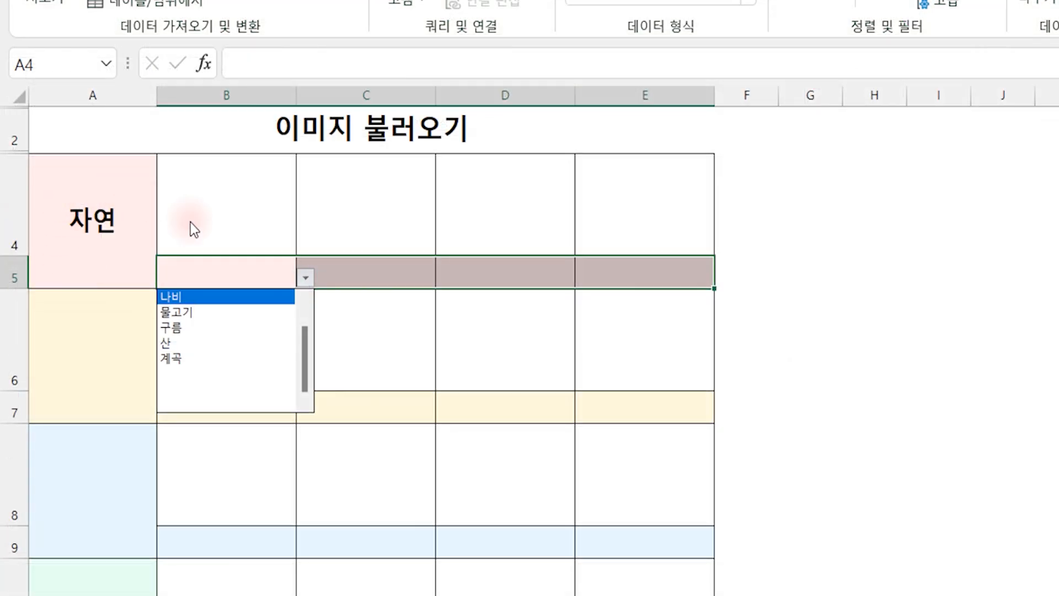
pyautogui.moveTo(303, 335); pyautogui.dragTo(303, 312)
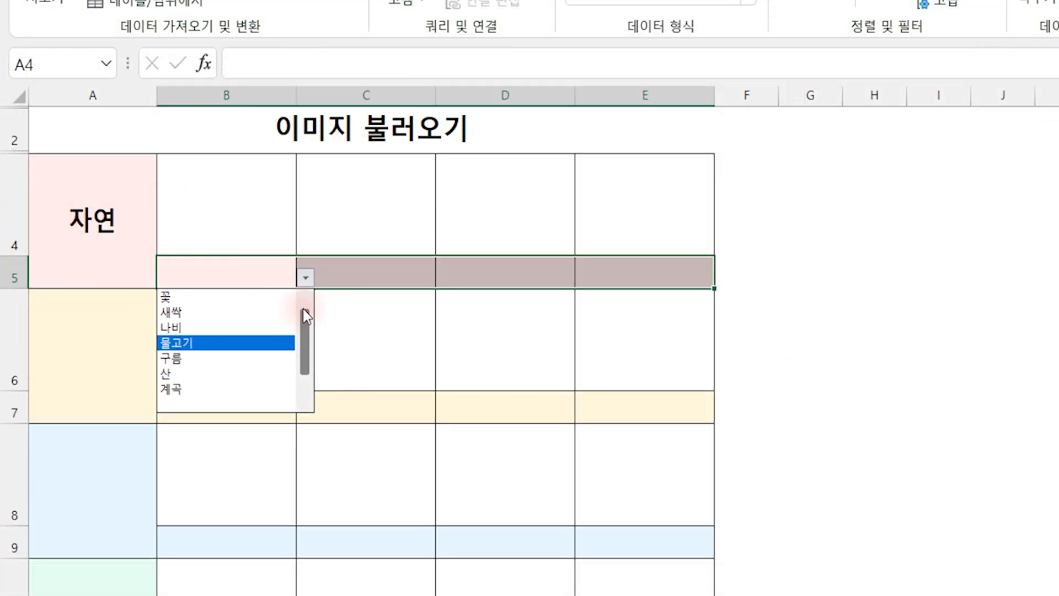
pyautogui.click(166, 298)
pyautogui.click(350, 276)
pyautogui.click(443, 280)
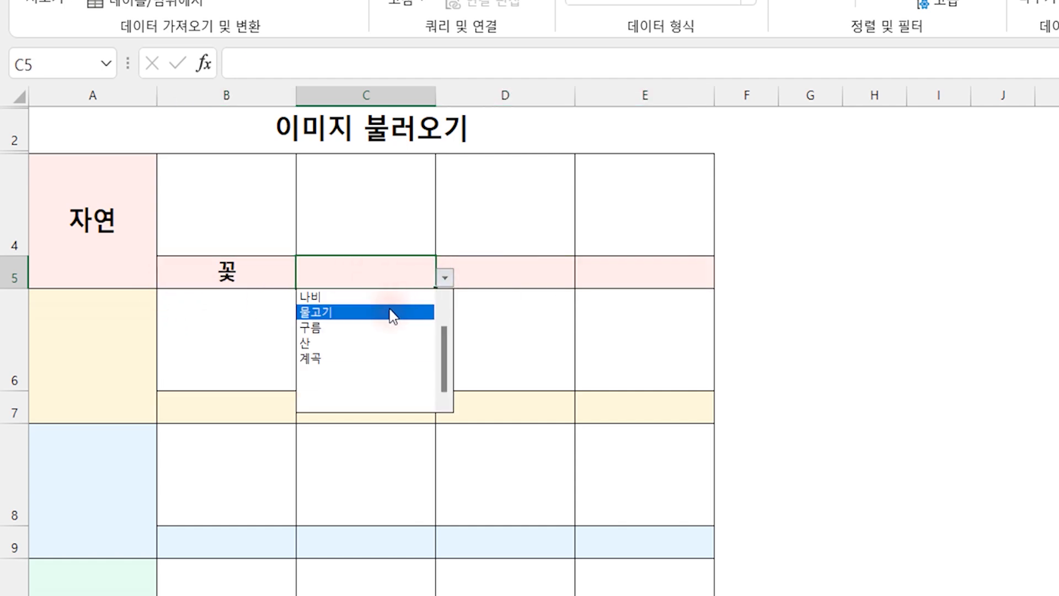
pyautogui.click(395, 314)
pyautogui.click(496, 278)
pyautogui.click(584, 278)
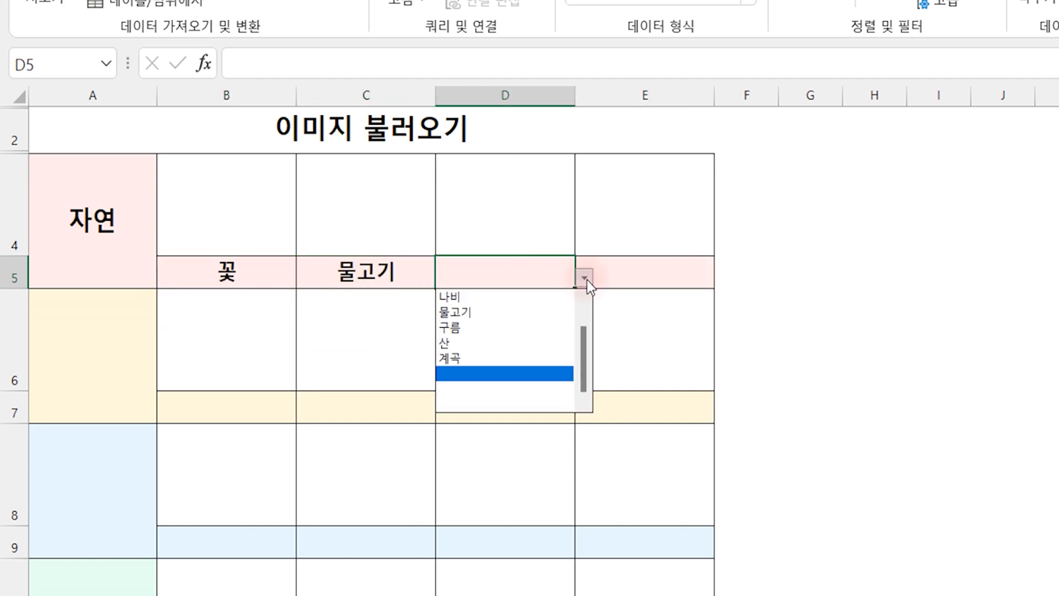
pyautogui.click(521, 331)
pyautogui.click(657, 271)
pyautogui.click(723, 278)
pyautogui.click(636, 342)
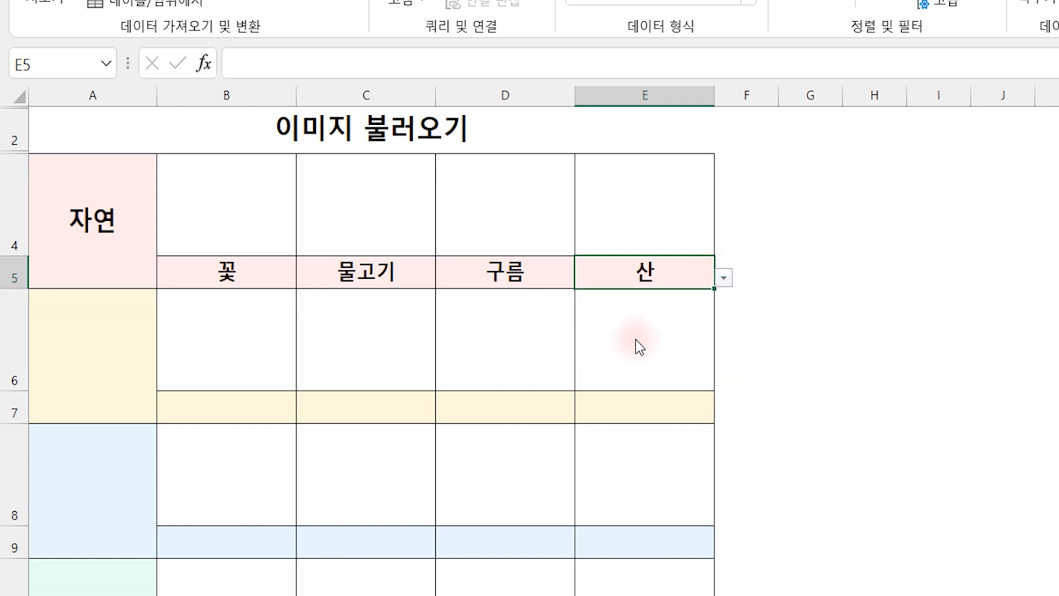
# Step: Choose 동물 as the category in the yellow cell A6
pyautogui.click(64, 366)
pyautogui.click(168, 380)
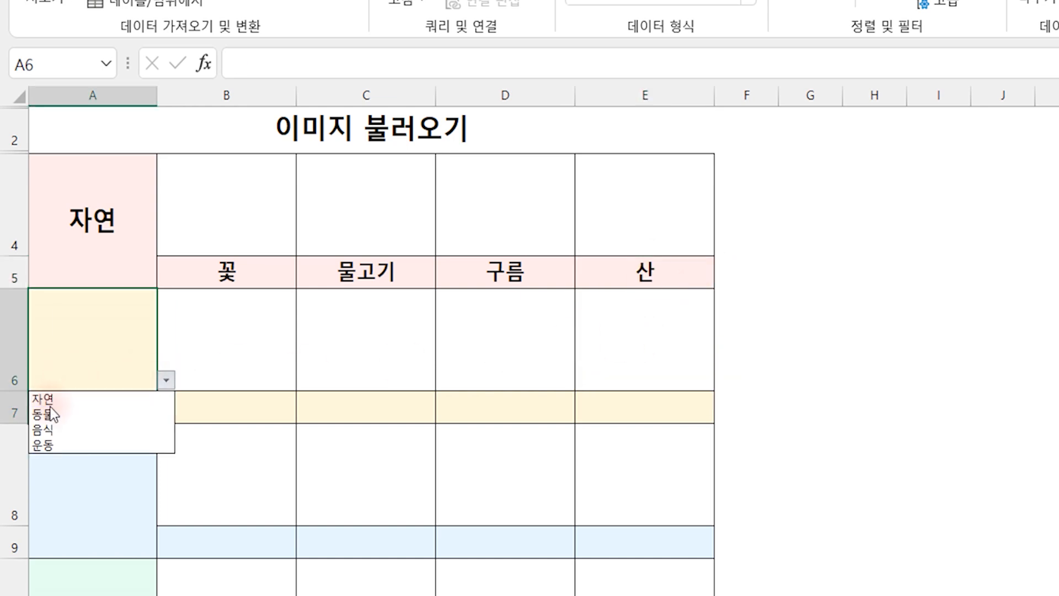
pyautogui.click(50, 413)
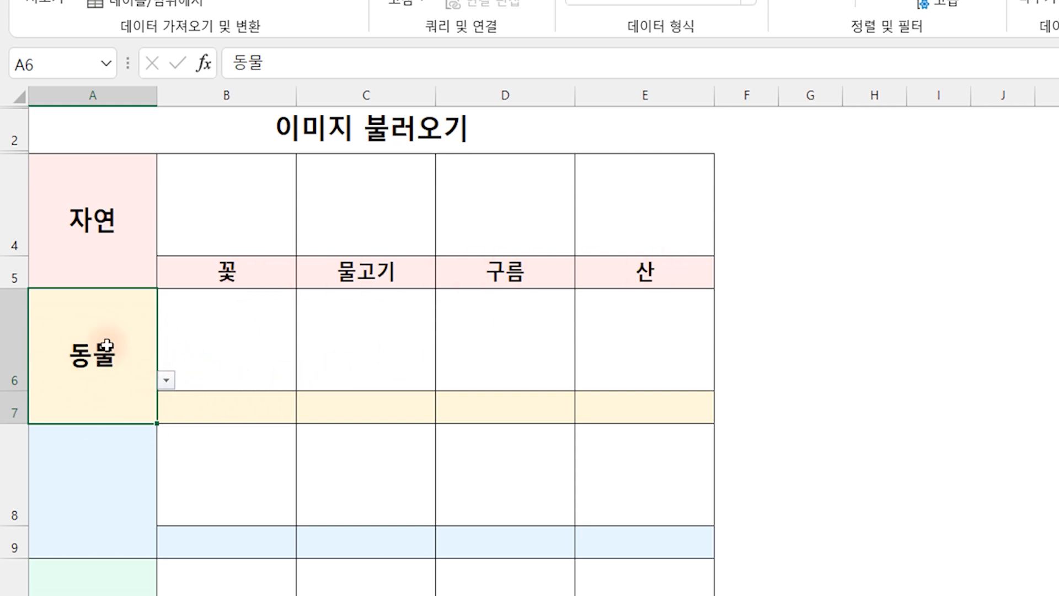
# Step: Add list (목록) data validation to the yellow item cells B7:E7, with =indirect($A$6) as the source
pyautogui.click(289, 402)
pyautogui.moveTo(289, 403); pyautogui.dragTo(622, 400)
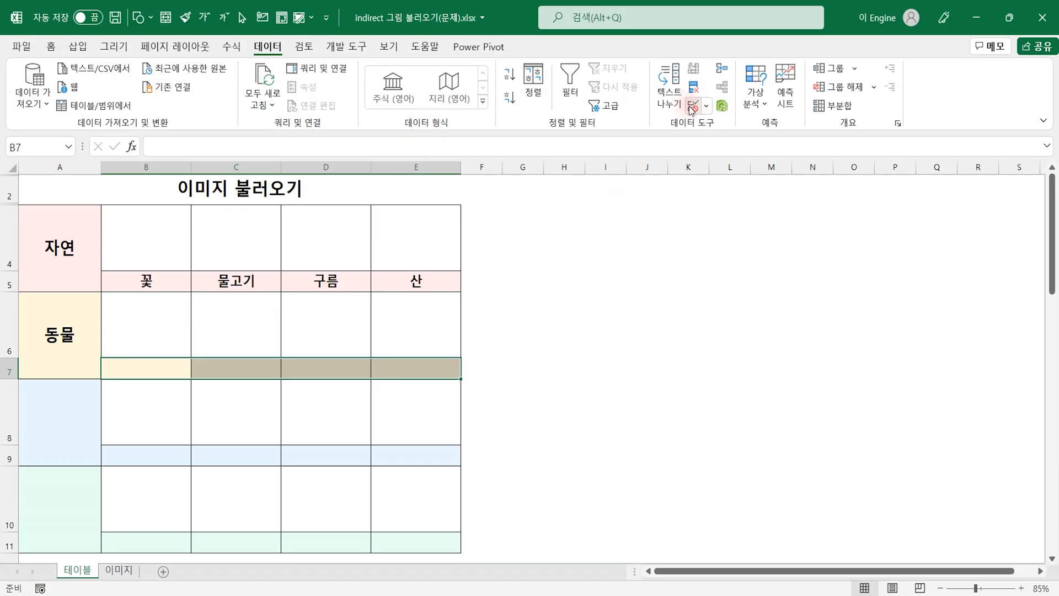
pyautogui.click(693, 105)
pyautogui.click(624, 240)
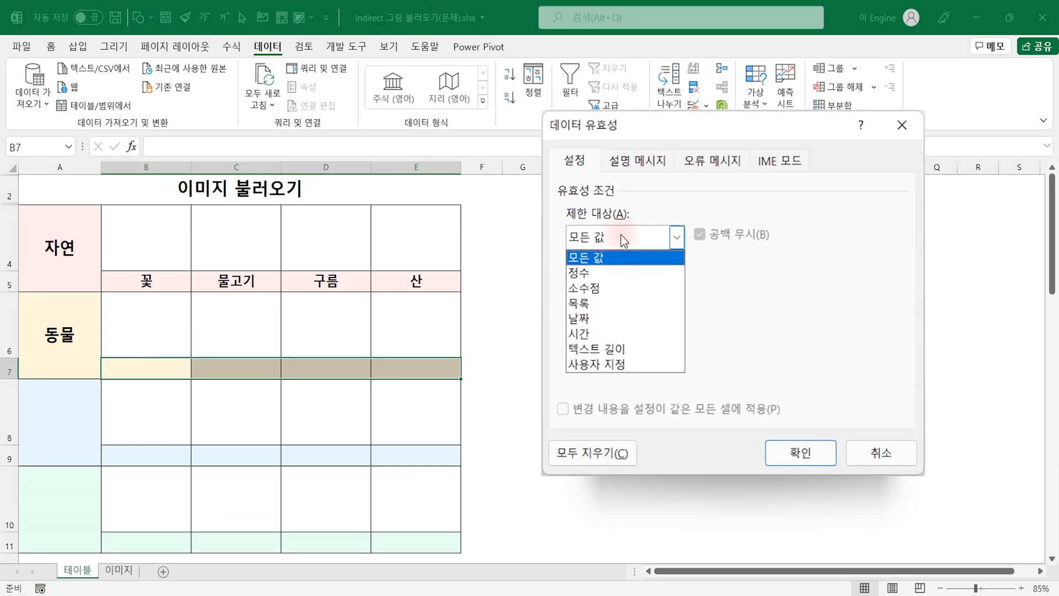
pyautogui.click(563, 282)
pyautogui.click(568, 310)
pyautogui.write('=indirect(')
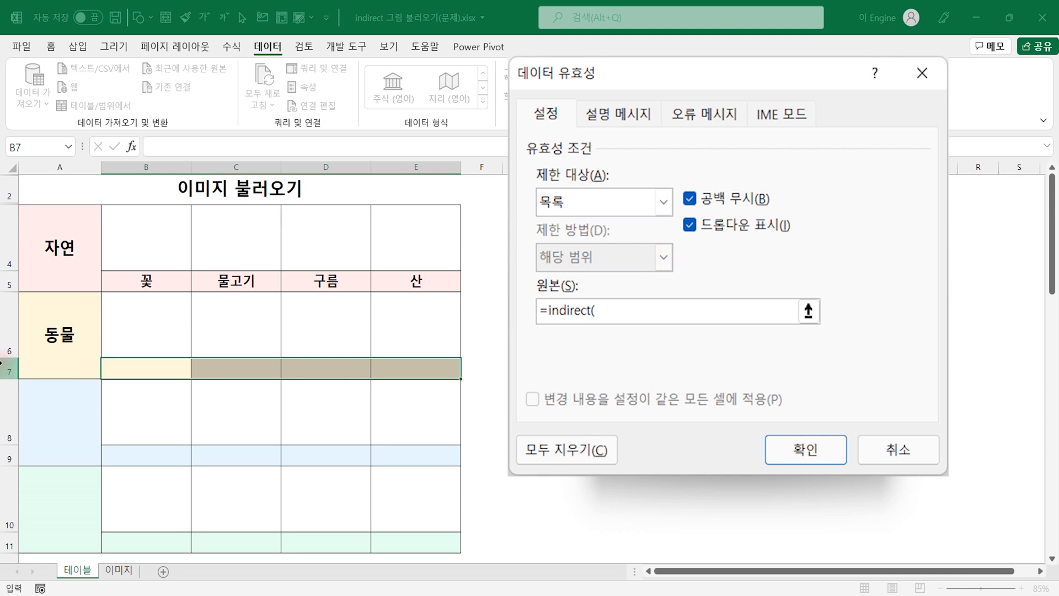
pyautogui.click(72, 326)
pyautogui.write(')')
pyautogui.press('Return')
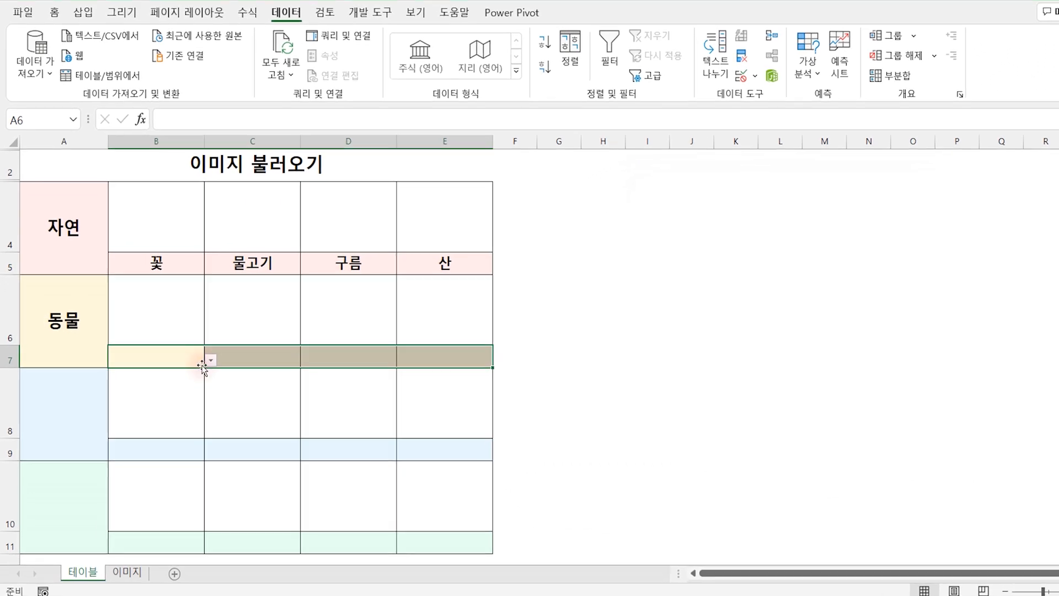
# Step: Choose 호랑이, 돼지, 팬더 and 얼룩말 from the dropdown lists in B7, C7, D7 and E7
pyautogui.click(209, 362)
pyautogui.click(133, 373)
pyautogui.click(261, 358)
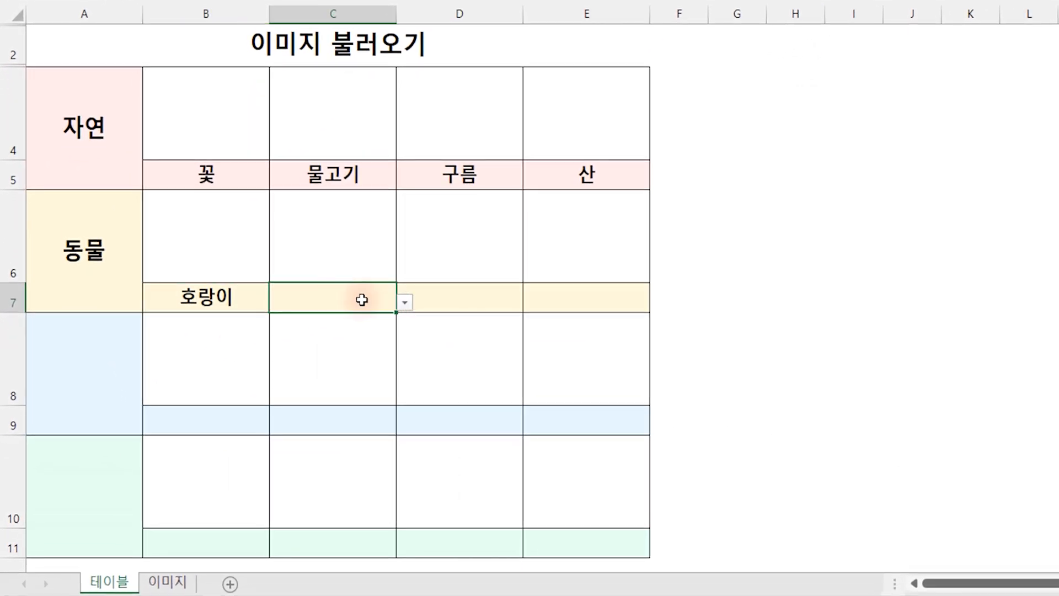
pyautogui.click(406, 302)
pyautogui.click(312, 343)
pyautogui.click(496, 299)
pyautogui.click(529, 303)
pyautogui.click(427, 349)
pyautogui.click(568, 300)
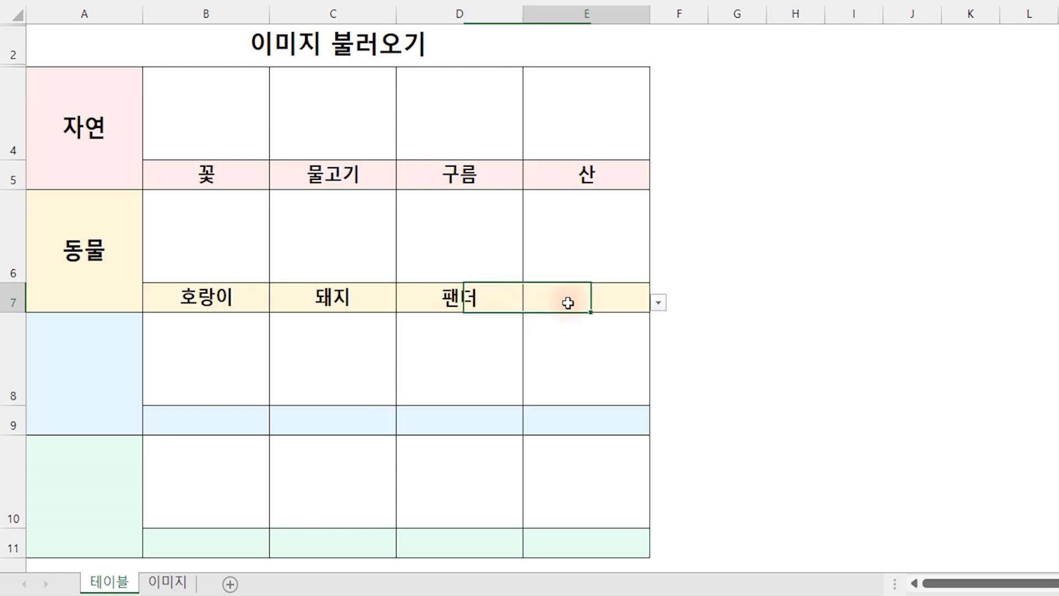
pyautogui.click(658, 302)
pyautogui.click(562, 371)
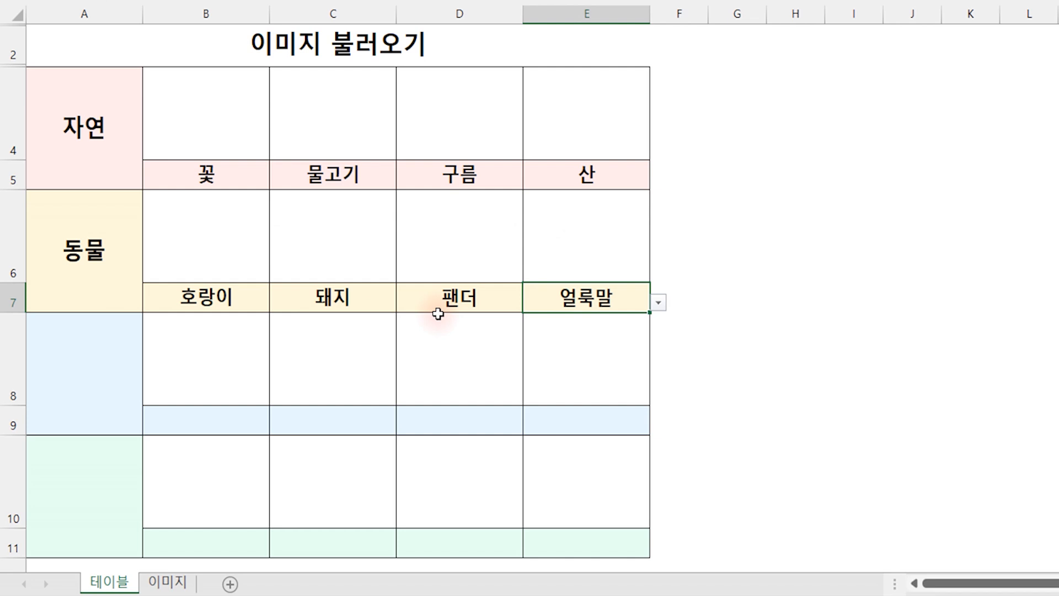
# Step: Choose 음식 as the category in the blue cell A8
pyautogui.click(95, 374)
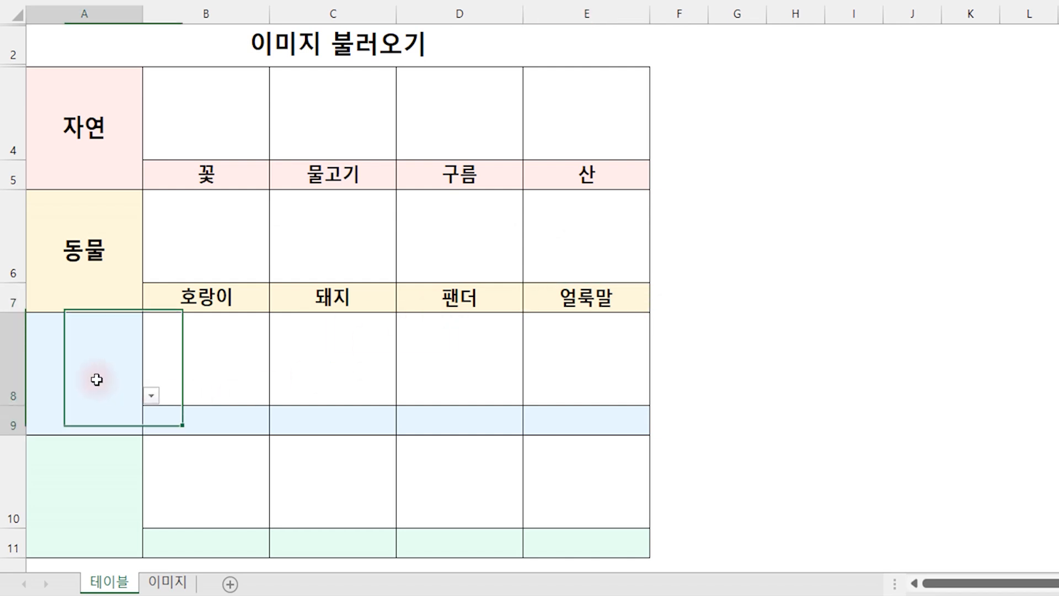
pyautogui.click(150, 396)
pyautogui.click(85, 440)
# Step: Add list (목록) data validation to the blue item cells B9:E9, with =indirect($A$8) as the source
pyautogui.moveTo(217, 422); pyautogui.dragTo(619, 407)
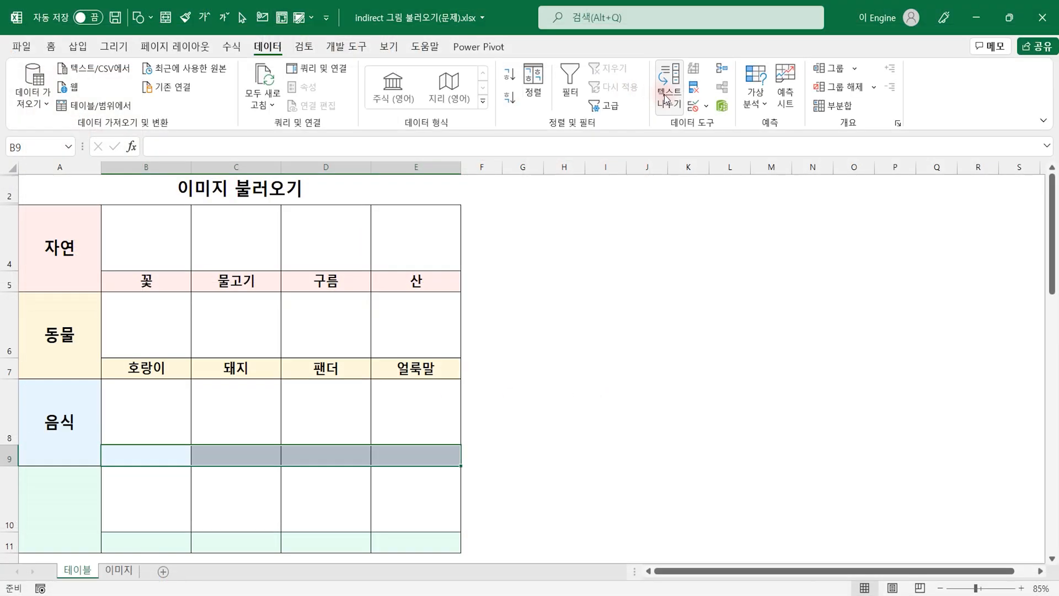
pyautogui.click(692, 106)
pyautogui.click(648, 293)
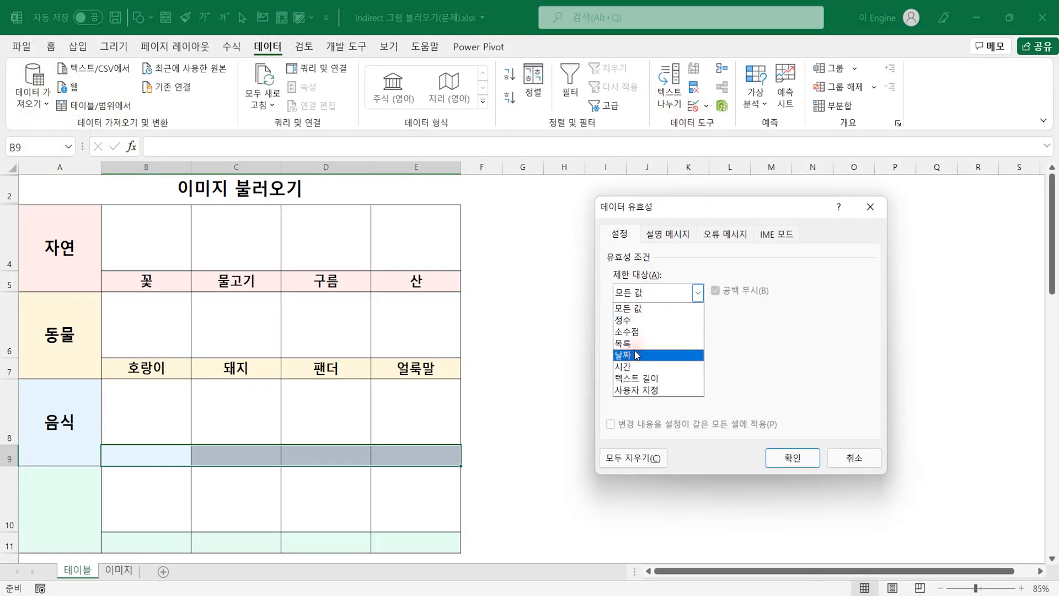
pyautogui.click(654, 343)
pyautogui.write('=')
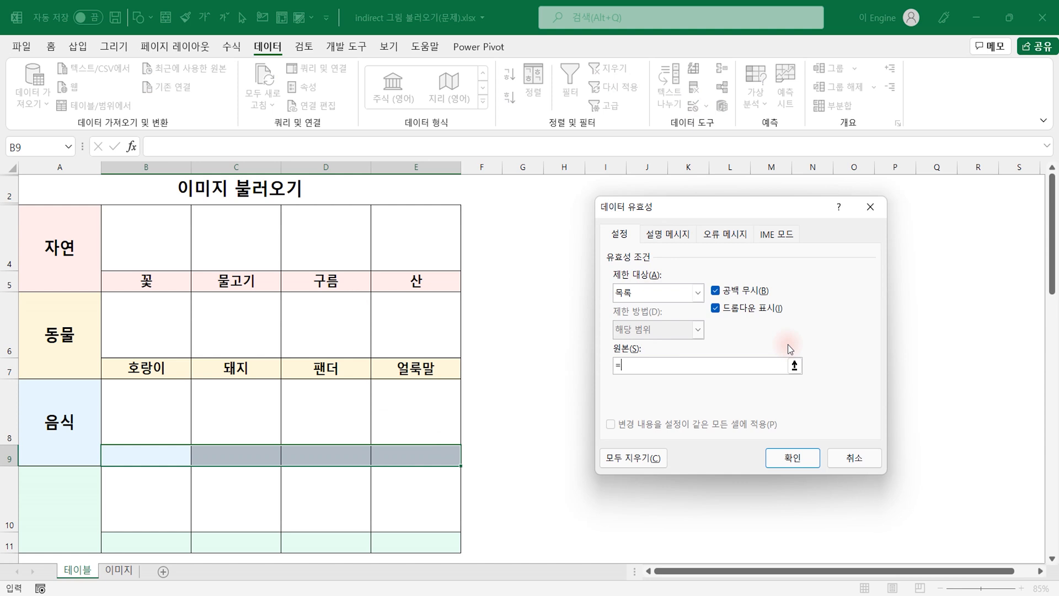
pyautogui.write('indirect(')
pyautogui.click(61, 423)
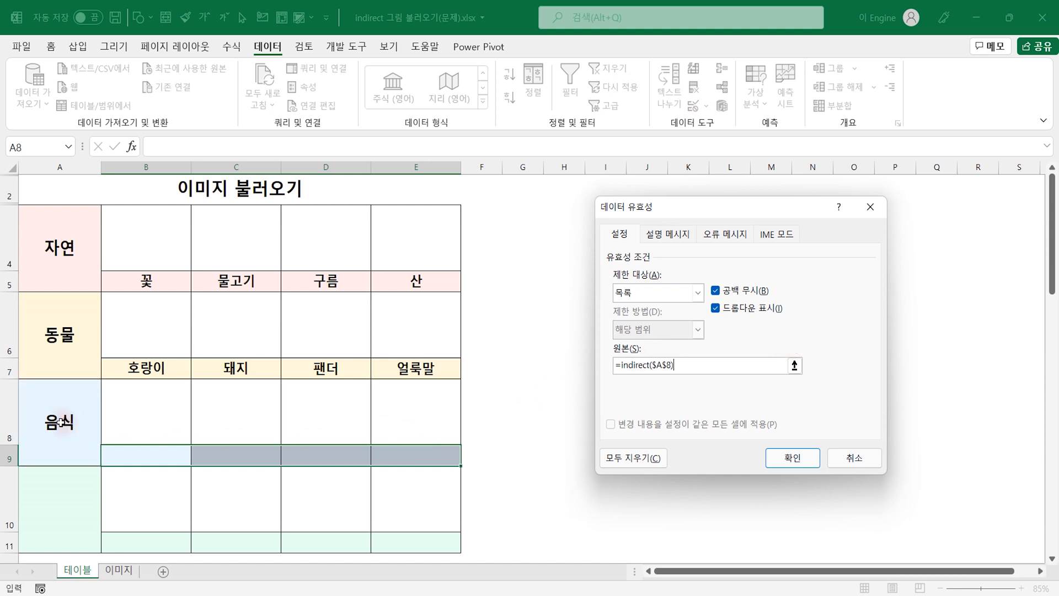
pyautogui.press('Return')
# Step: Choose 완두콩, 방울토마토, 호박 and 마카롱 from the dropdown lists in B9, C9, D9 and E9
pyautogui.click(197, 459)
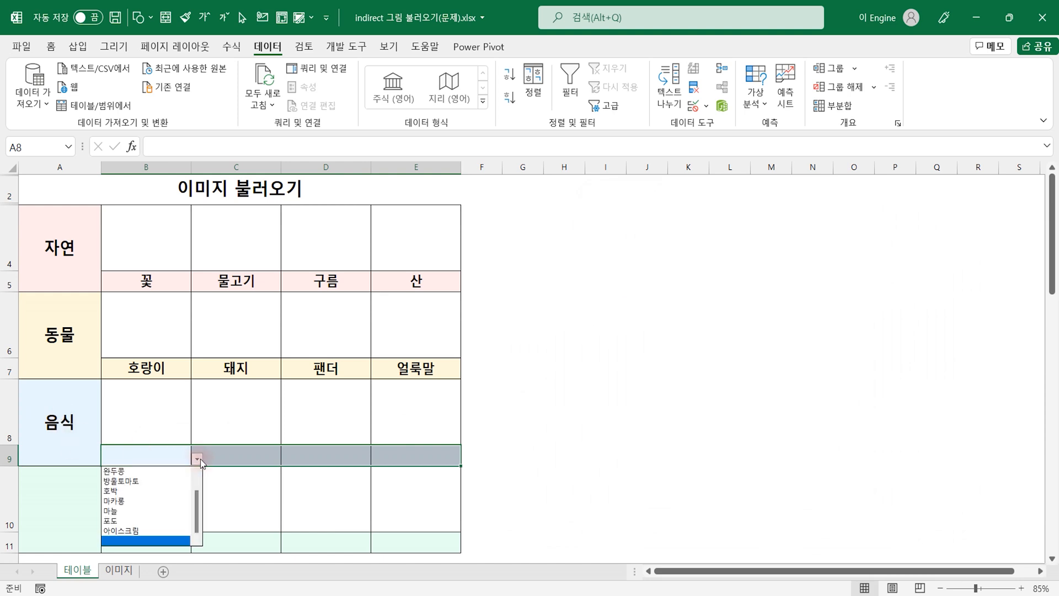
pyautogui.click(127, 470)
pyautogui.click(237, 456)
pyautogui.click(288, 458)
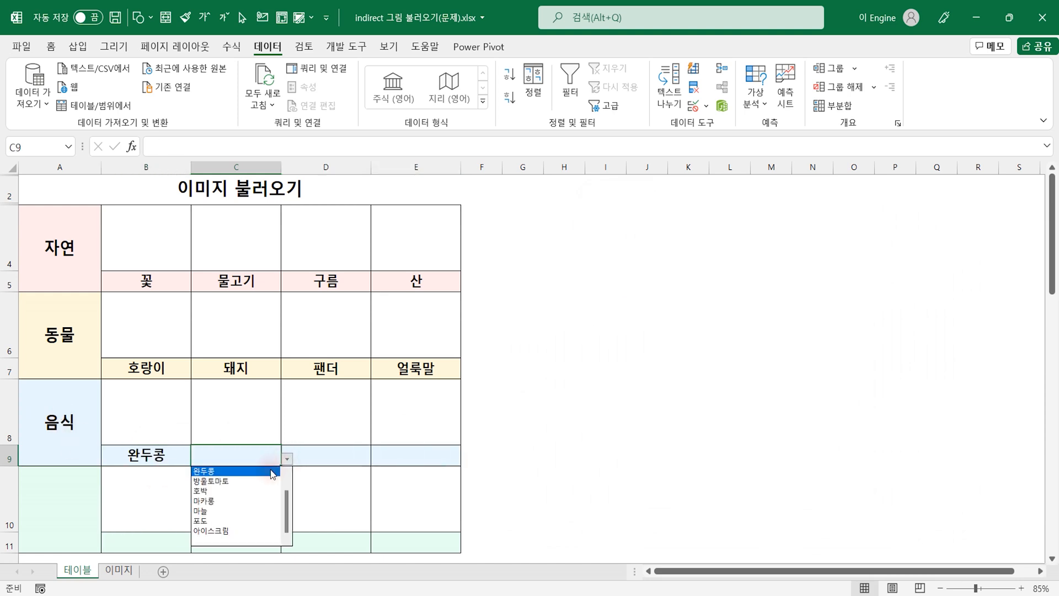
pyautogui.click(275, 480)
pyautogui.click(350, 457)
pyautogui.click(376, 459)
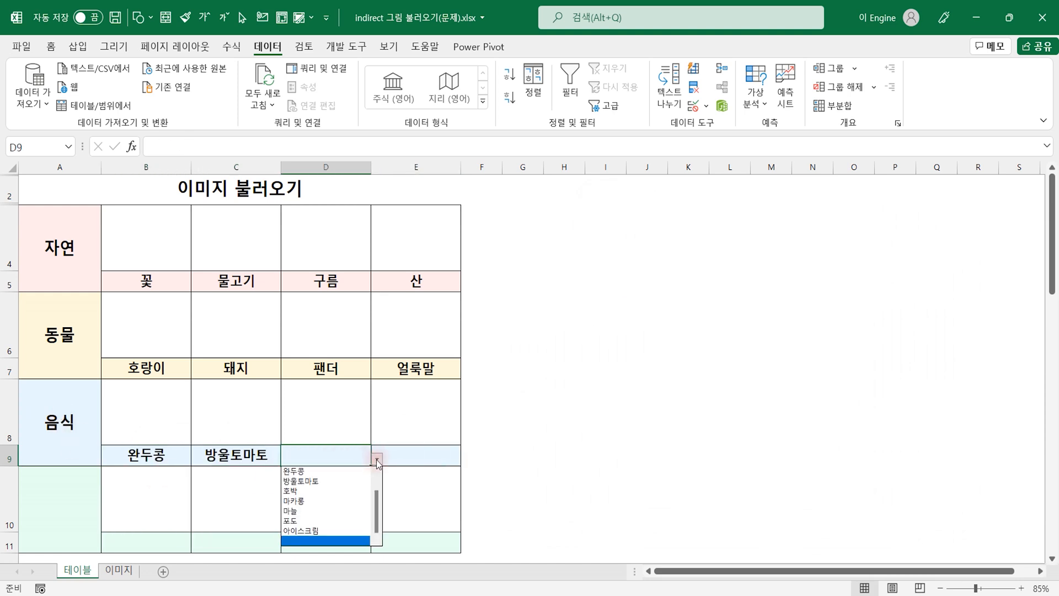
pyautogui.click(342, 490)
pyautogui.click(411, 456)
pyautogui.click(467, 458)
pyautogui.click(437, 505)
# Step: Choose 운동 as the category in the green cell A10
pyautogui.click(66, 512)
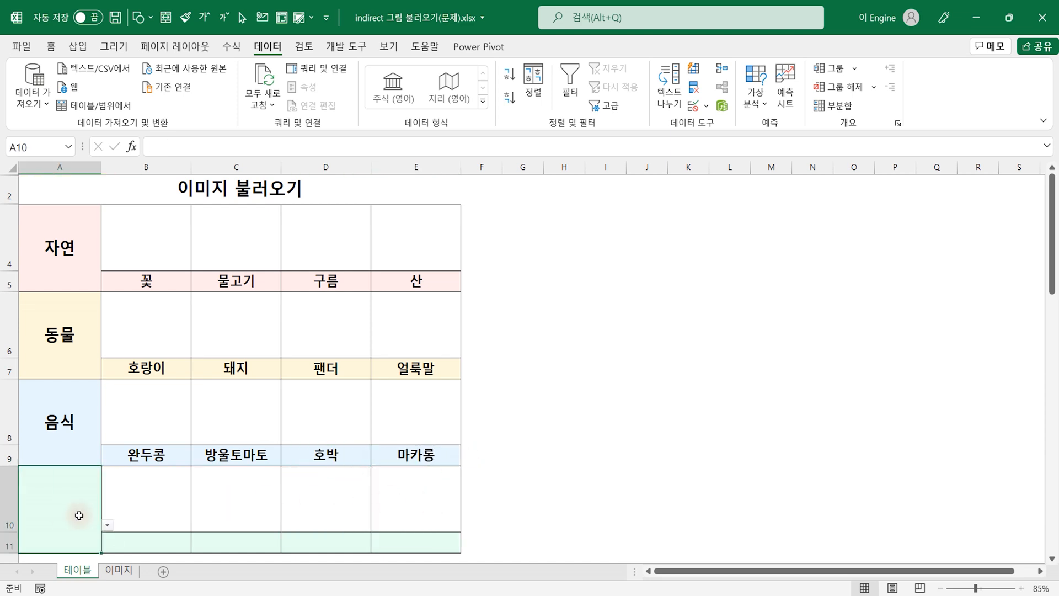
pyautogui.click(107, 525)
pyautogui.click(62, 568)
# Step: Add list (목록) data validation to the green item cells B11:E11, with =indirect($A$10) as the source
pyautogui.click(149, 542)
pyautogui.moveTo(158, 541); pyautogui.dragTo(415, 542)
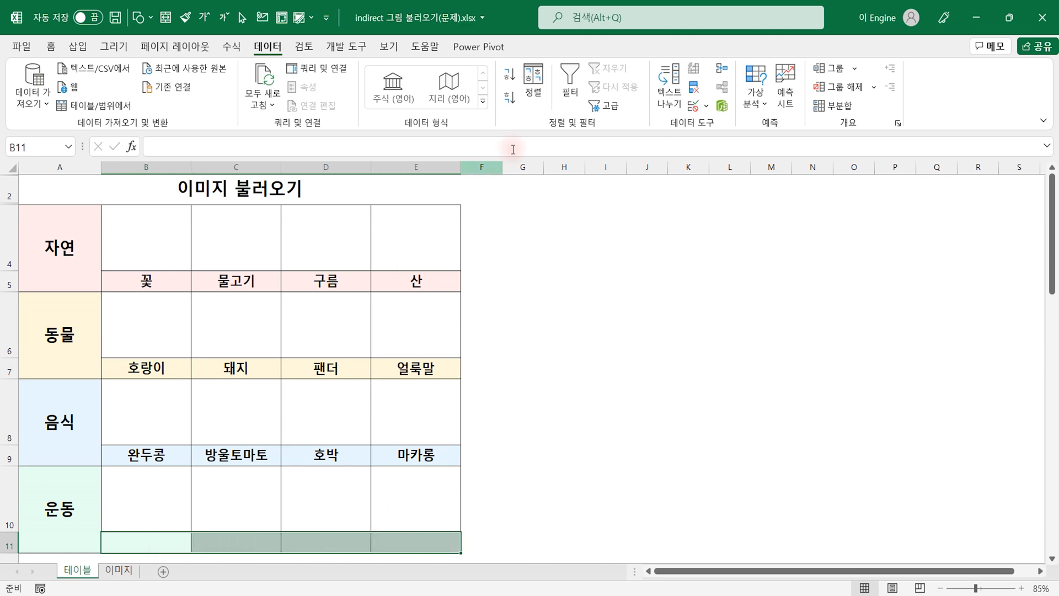
pyautogui.click(693, 106)
pyautogui.click(665, 293)
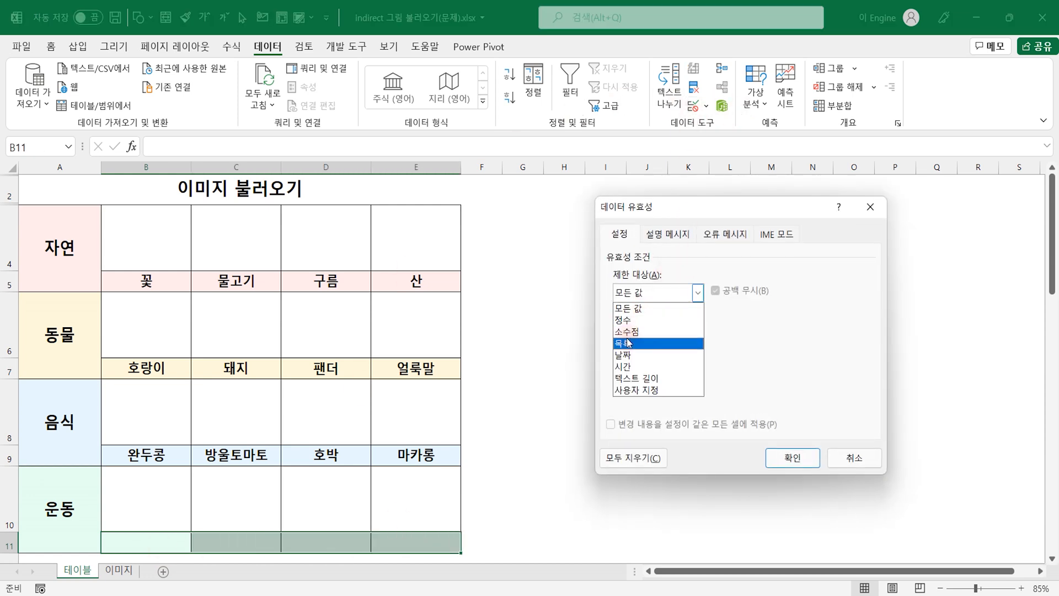
pyautogui.click(629, 342)
pyautogui.write('=indi')
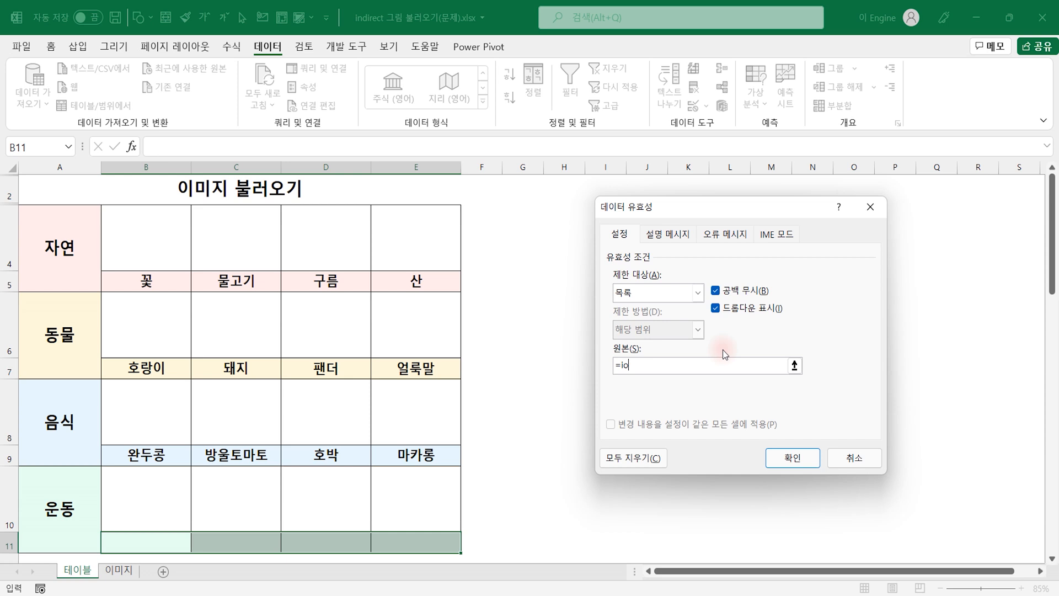
pyautogui.write('rect(')
pyautogui.click(42, 526)
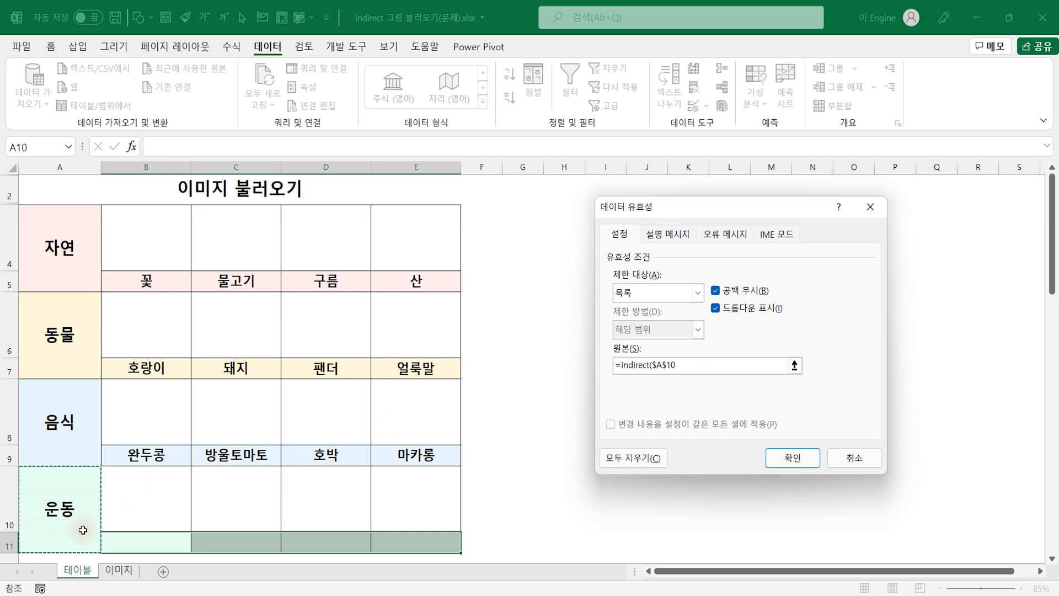
pyautogui.press('Return')
# Step: Choose 마라톤, 요가, 헬스 and 권투 from the dropdown lists in B11, C11, D11 and E11
pyautogui.click(197, 547)
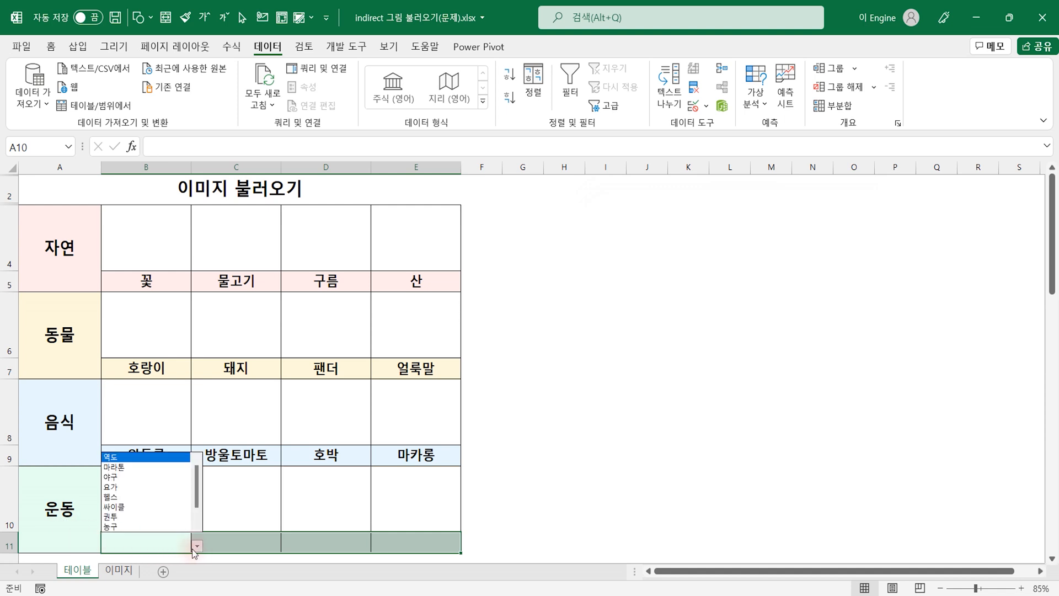
pyautogui.click(143, 469)
pyautogui.click(220, 545)
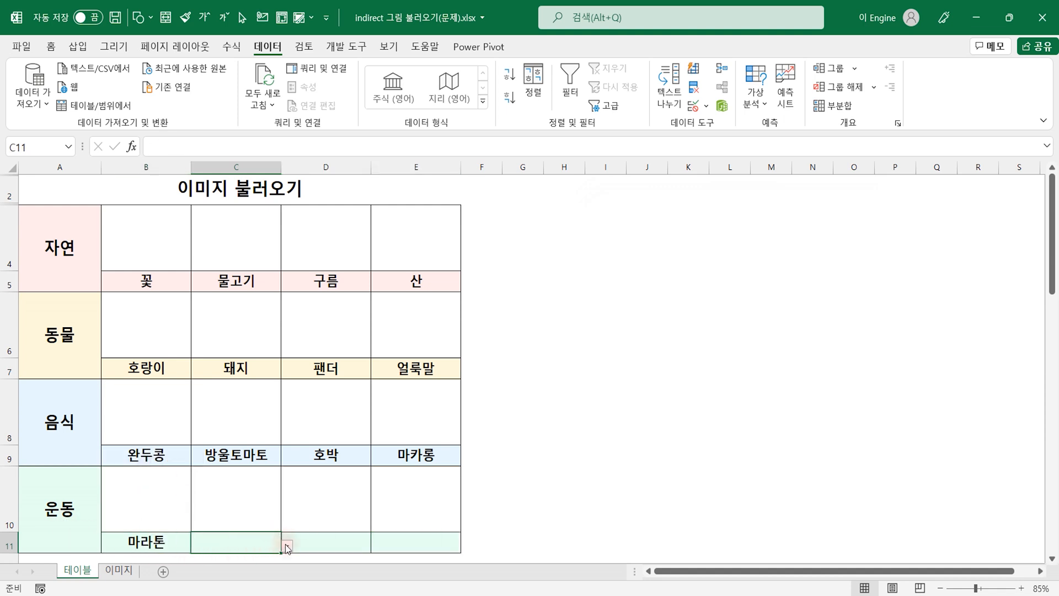
pyautogui.click(286, 547)
pyautogui.click(230, 485)
pyautogui.click(324, 547)
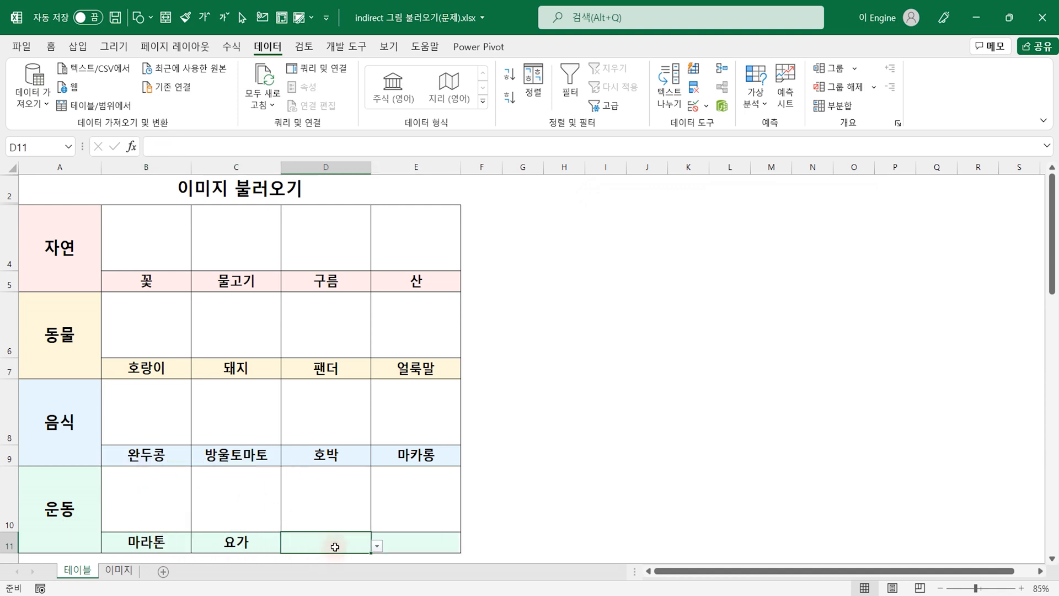
pyautogui.click(376, 546)
pyautogui.click(320, 502)
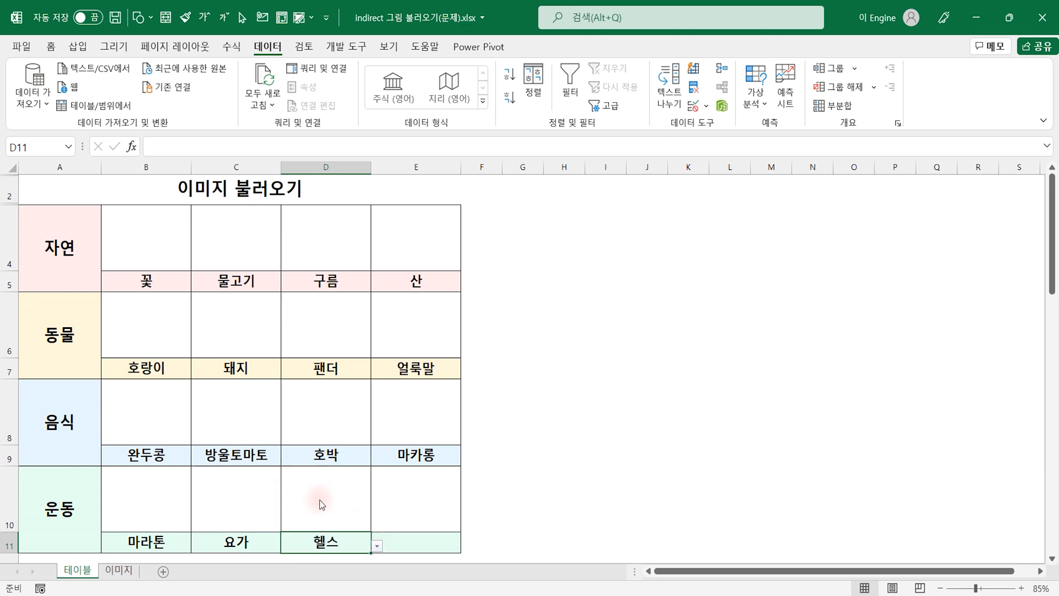
pyautogui.click(404, 542)
pyautogui.click(467, 546)
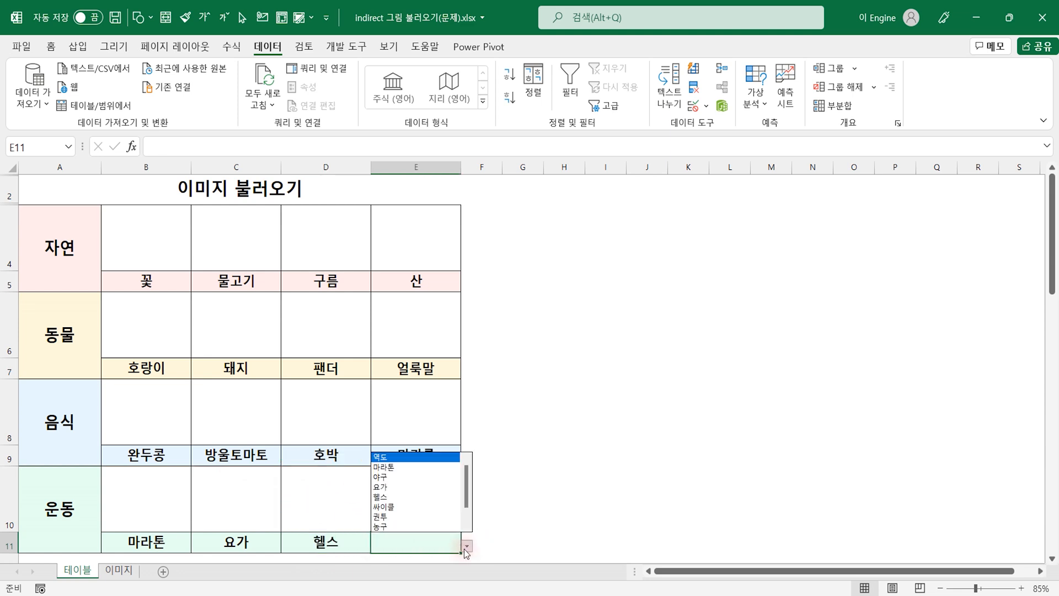
pyautogui.click(400, 517)
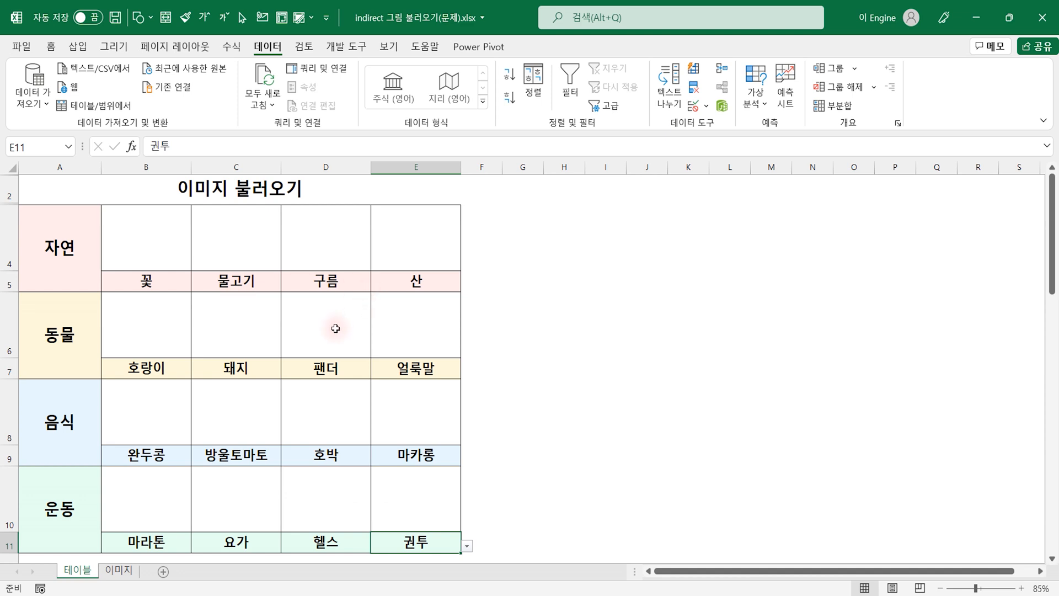
# Step: Select B13 below the table, and review the item names and their pictures on the 이미지 sheet
pyautogui.scroll(-2, 335, 327)
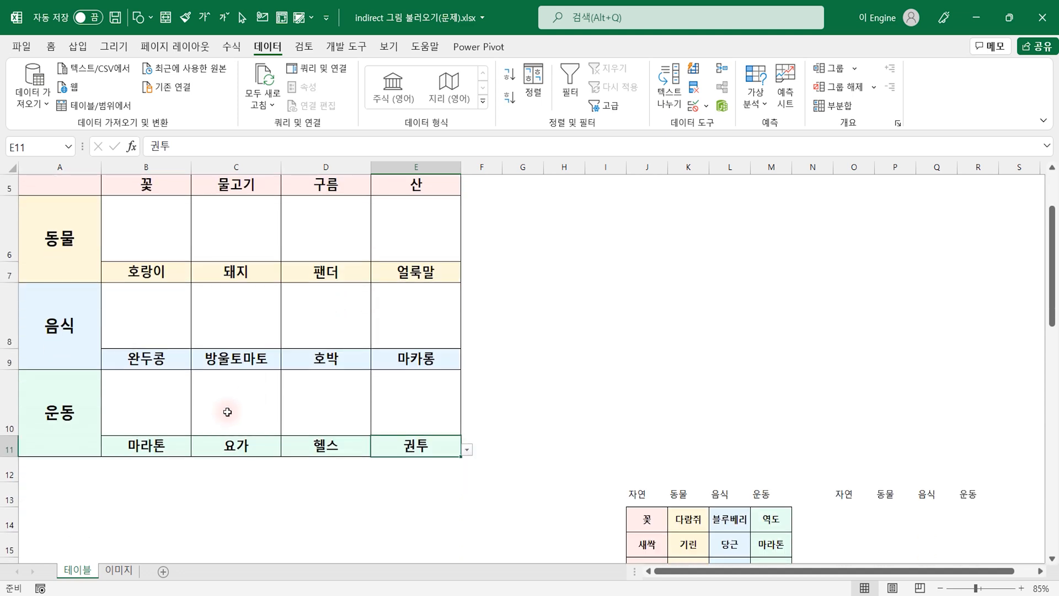
pyautogui.click(144, 407)
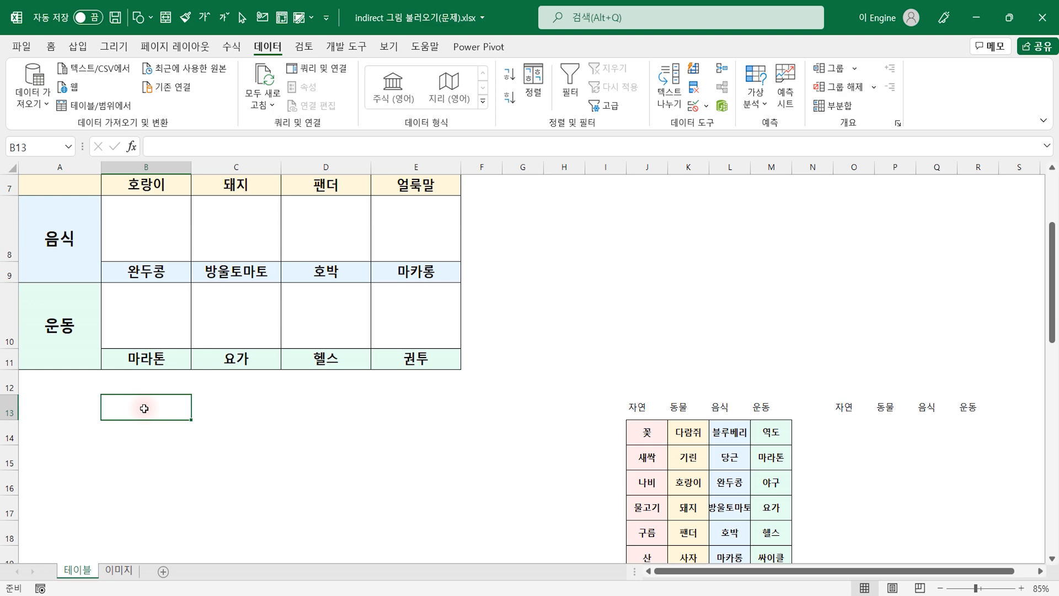
pyautogui.click(118, 570)
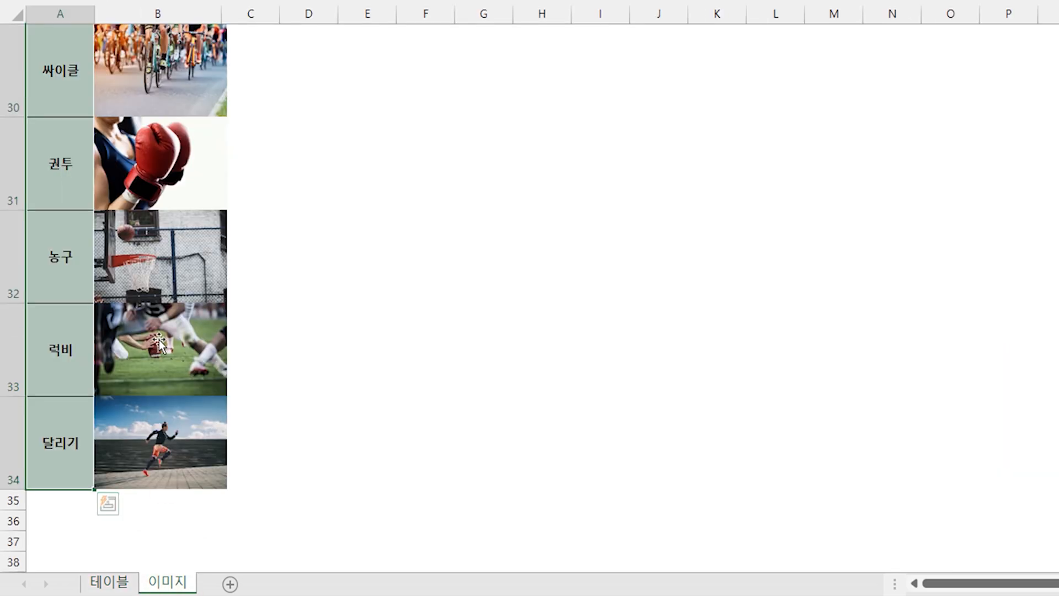
pyautogui.click(416, 147)
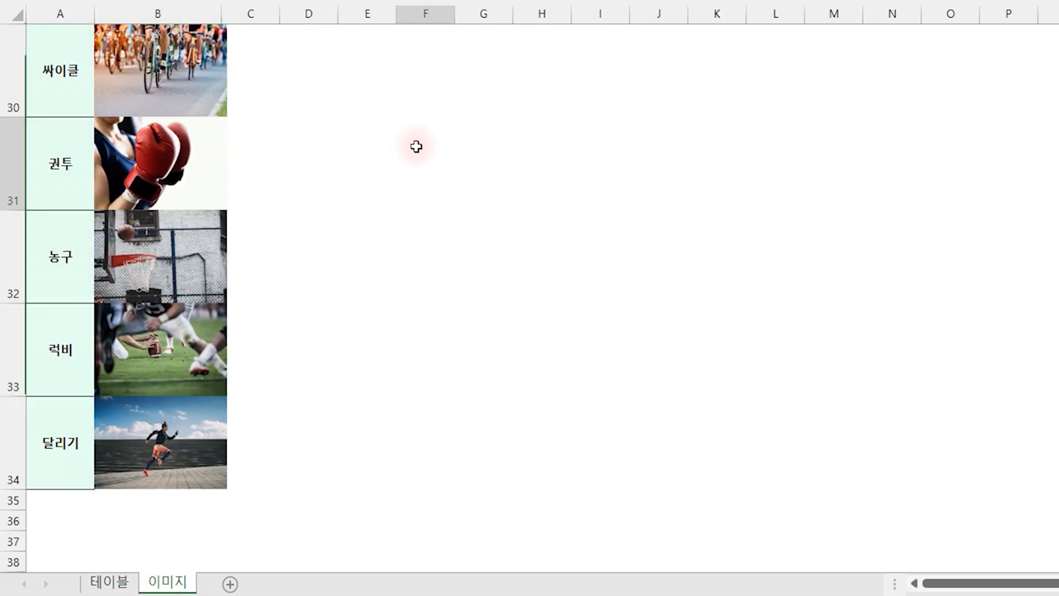
pyautogui.scroll(6, 324, 175)
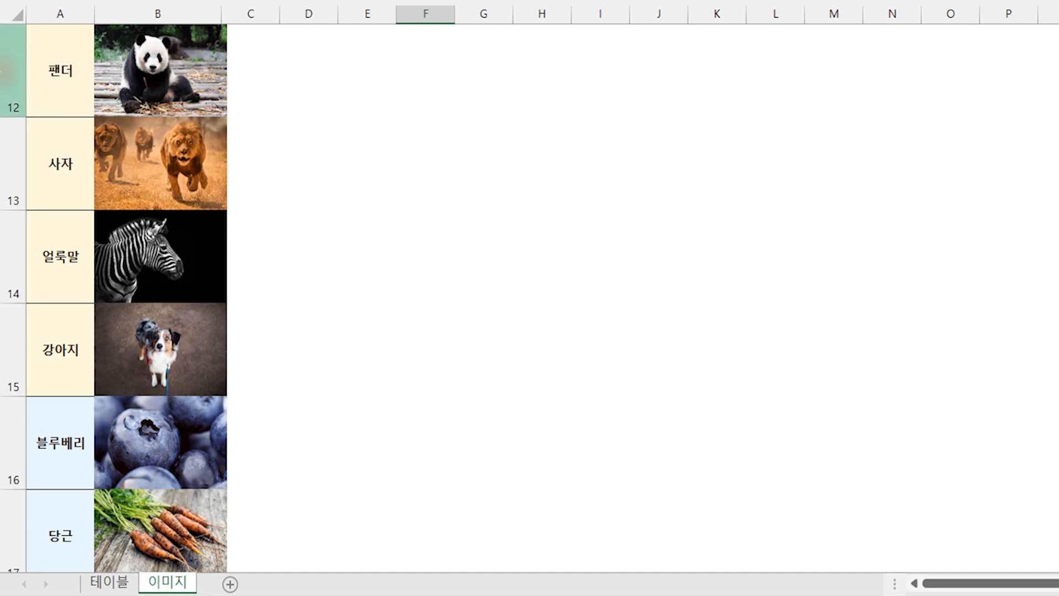
pyautogui.click(112, 586)
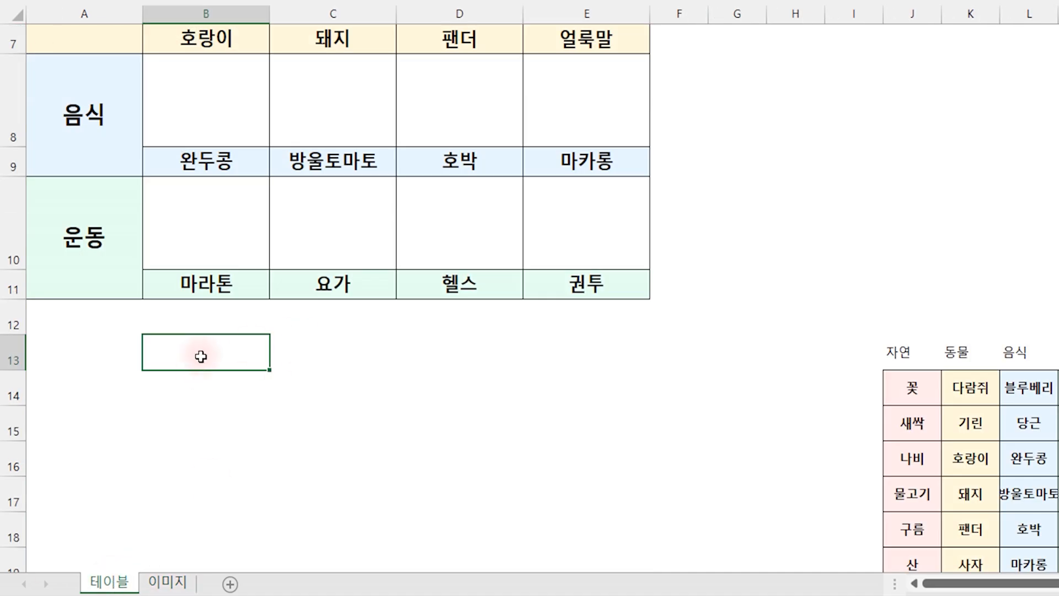
# Step: Start a MATCH formula in B13 of the 테이블 sheet with B$5 as the lookup value
pyautogui.write('=match(')
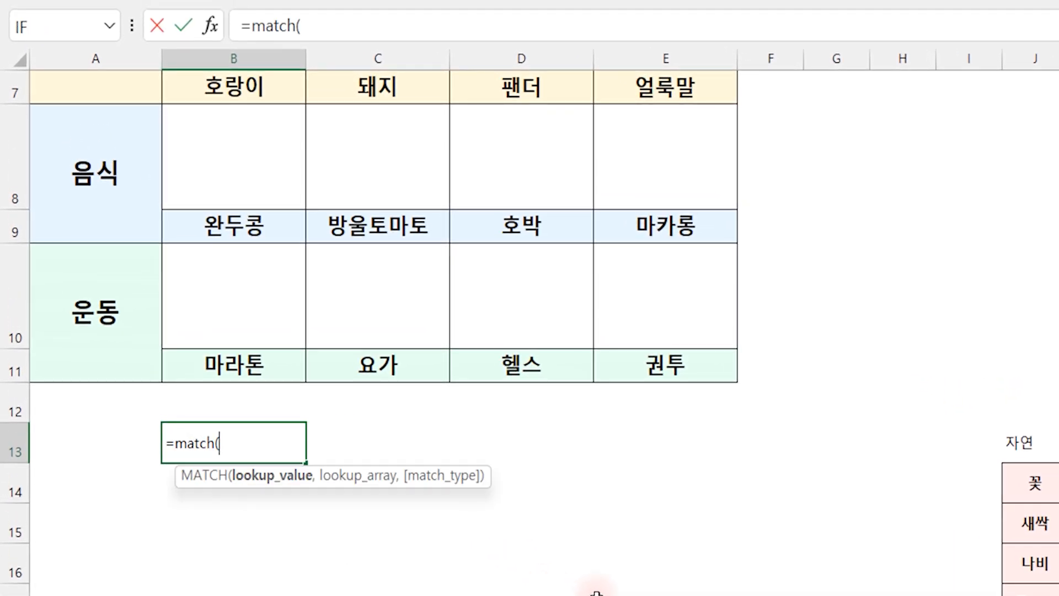
pyautogui.scroll(2, 596, 591)
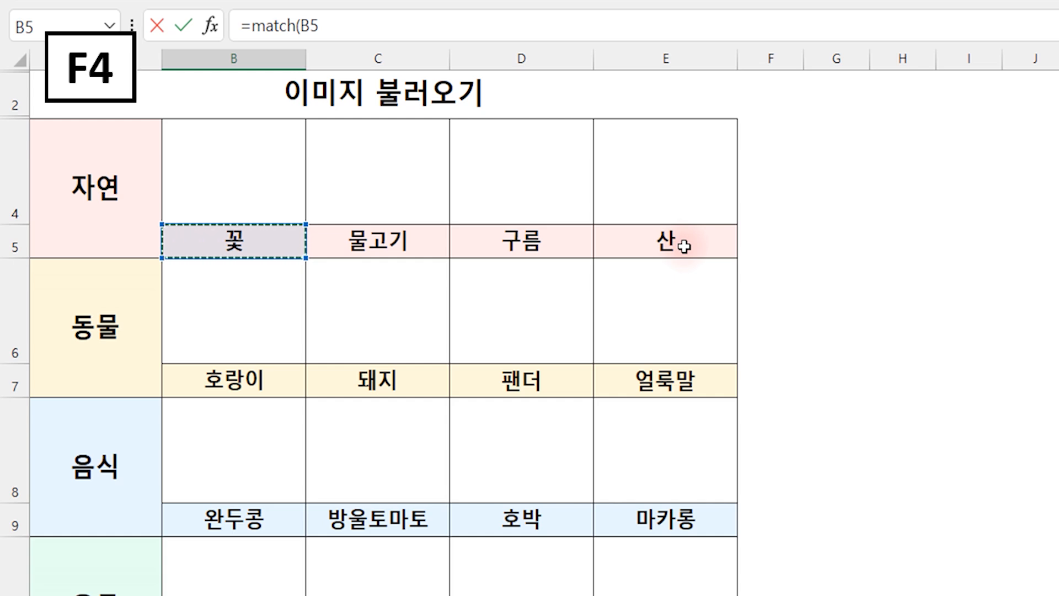
pyautogui.press('F4')
pyautogui.press('F4')
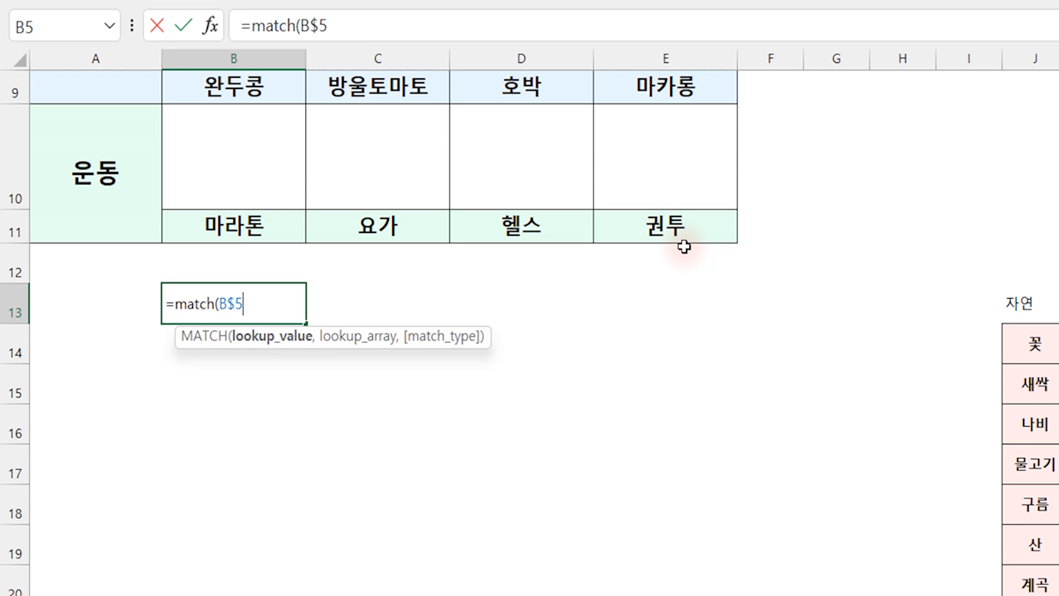
pyautogui.write(',')
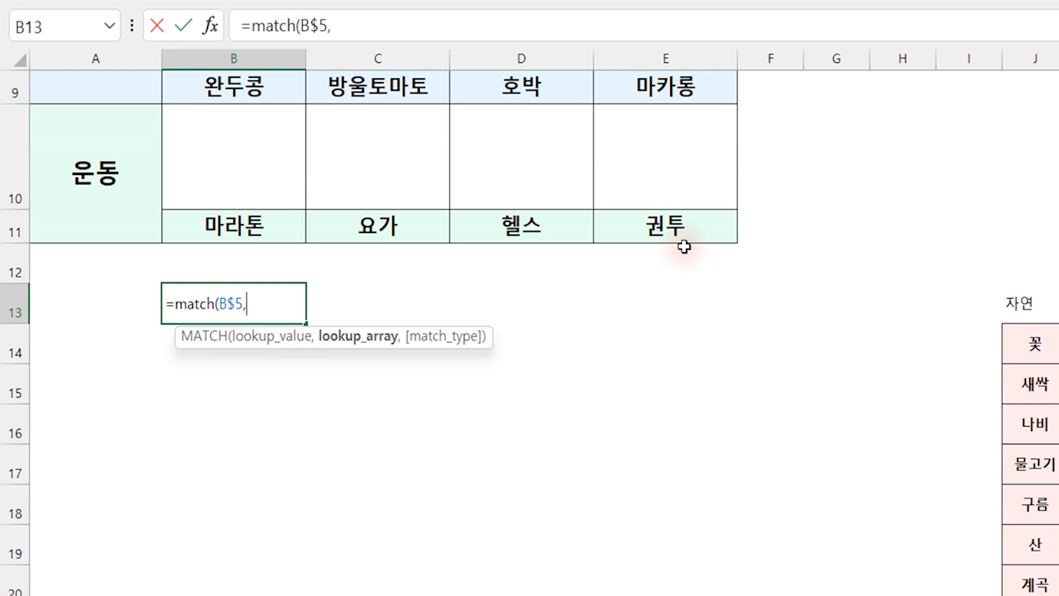
# Step: Complete the MATCH formula with 이미지!$A$1:$A$34 as the lookup array and match type 0, and fill it across to E13
pyautogui.click(181, 583)
pyautogui.scroll(5, 321, 357)
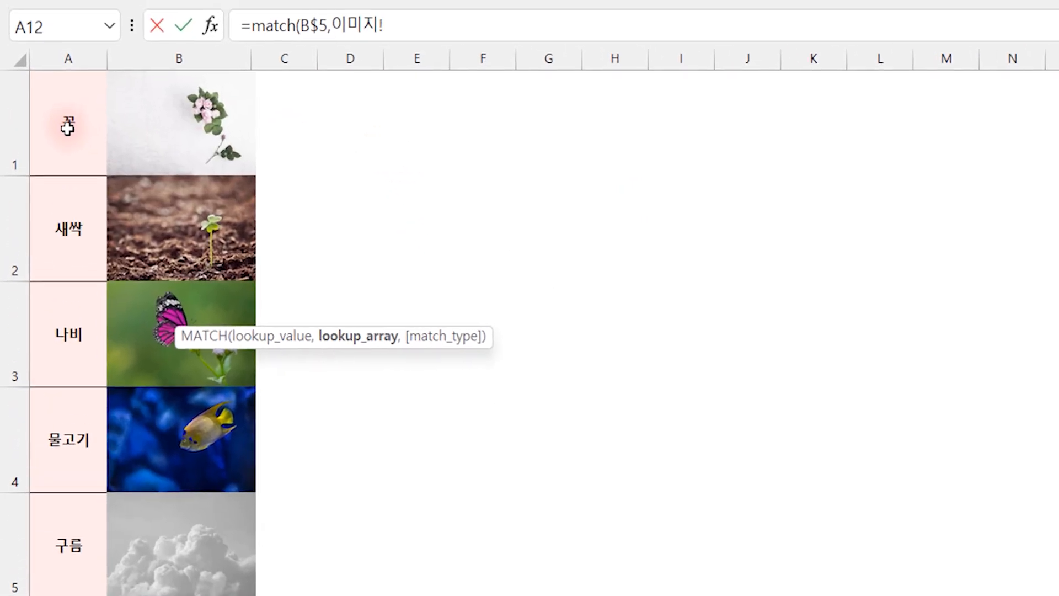
pyautogui.click(68, 128)
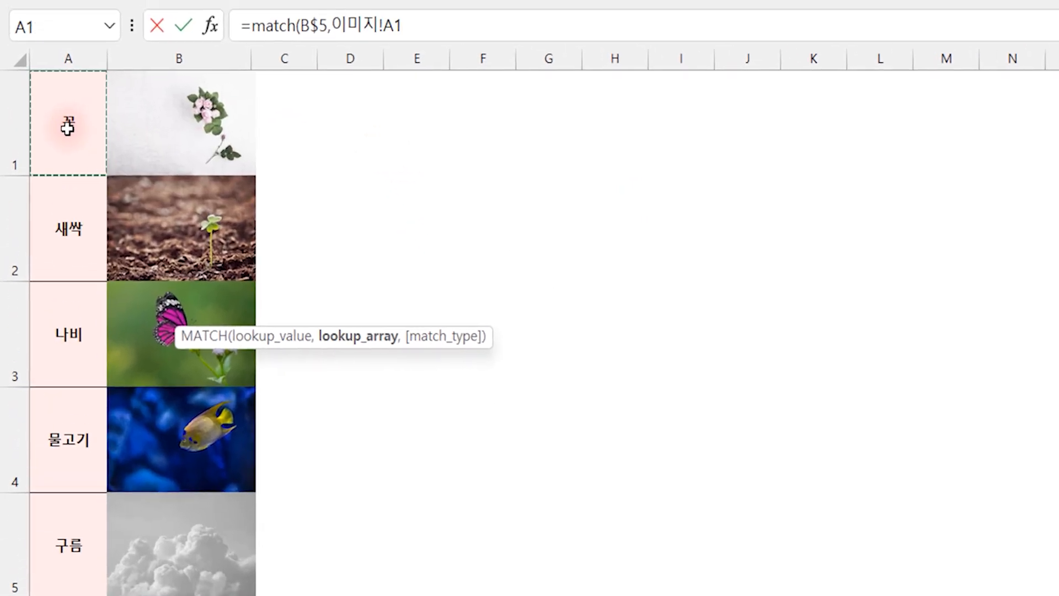
pyautogui.hotkey('ctrl', 'shift', 'Down')
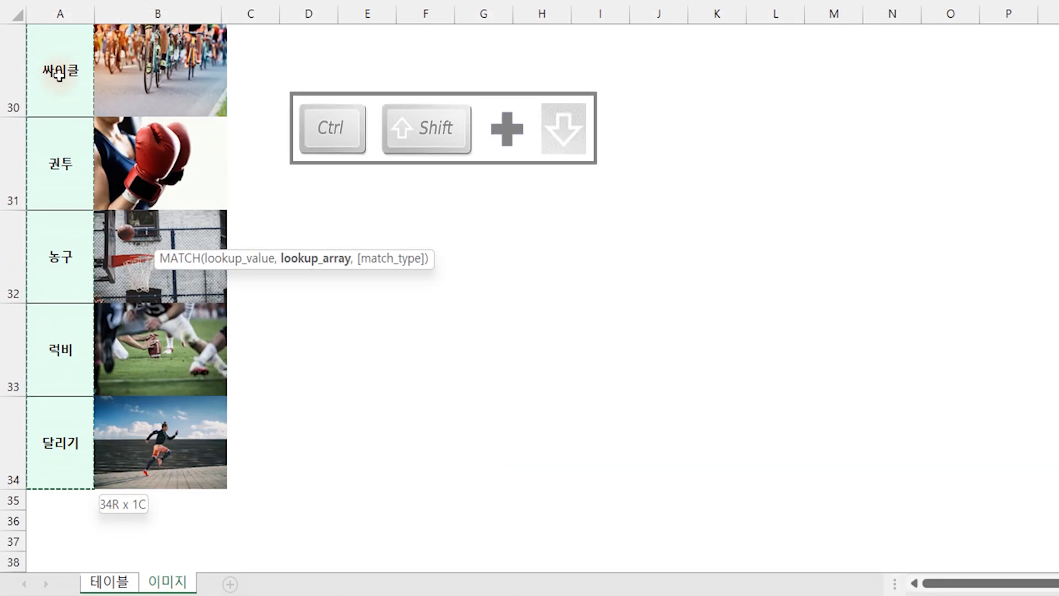
pyautogui.press('F4')
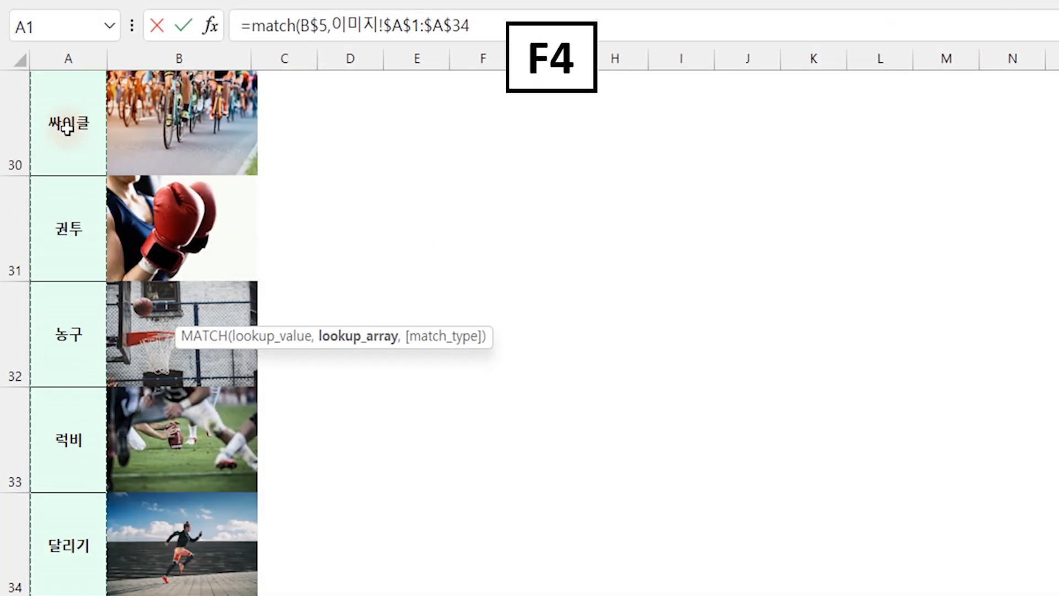
pyautogui.write('k,')
pyautogui.press('BackSpace')
pyautogui.write(',0)')
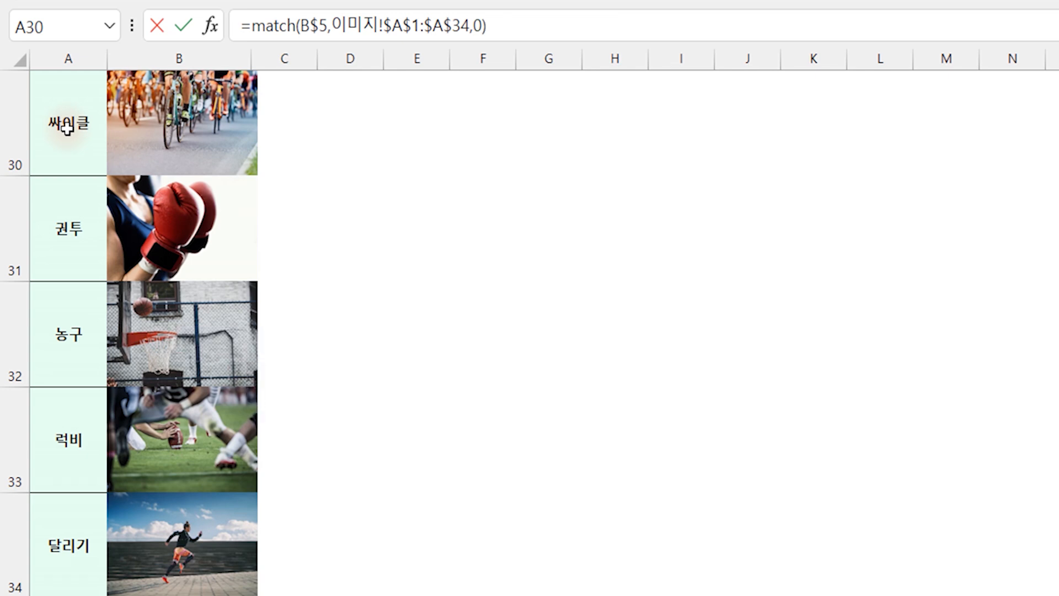
pyautogui.click(67, 128)
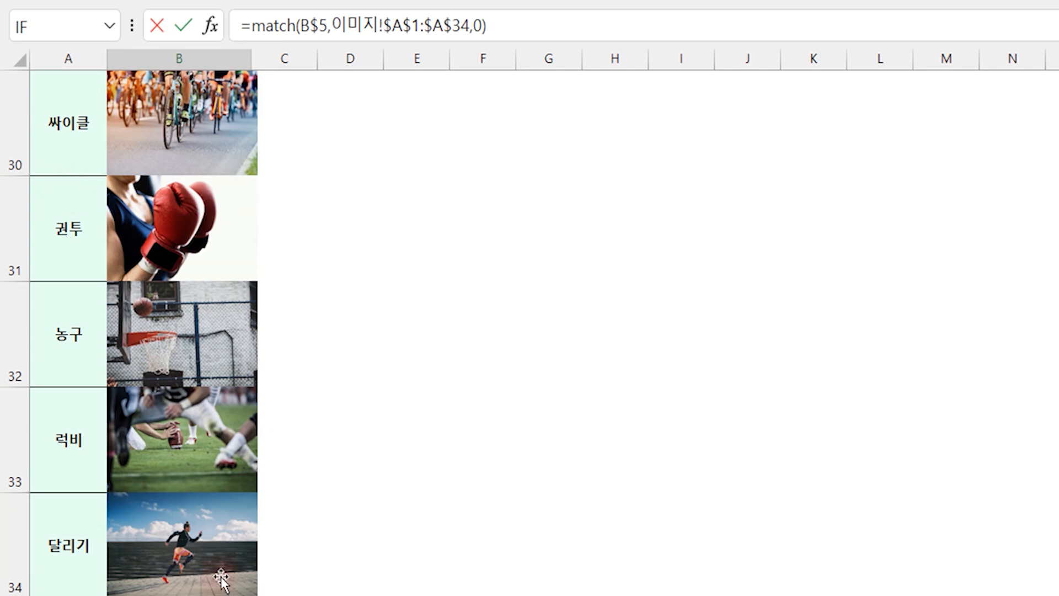
pyautogui.press('Return')
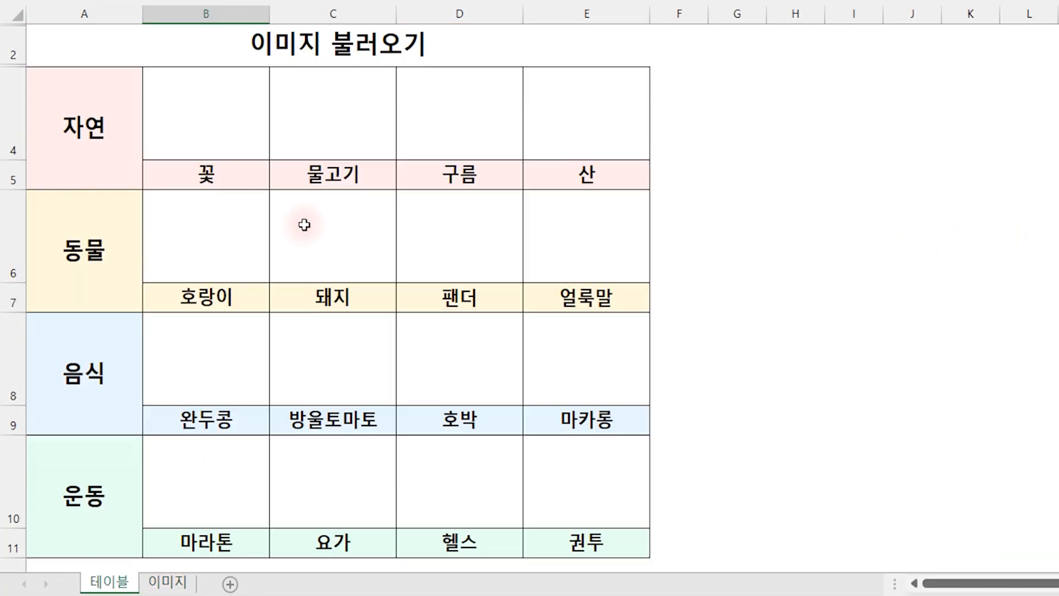
pyautogui.scroll(-2, 266, 235)
pyautogui.moveTo(270, 371); pyautogui.dragTo(647, 374)
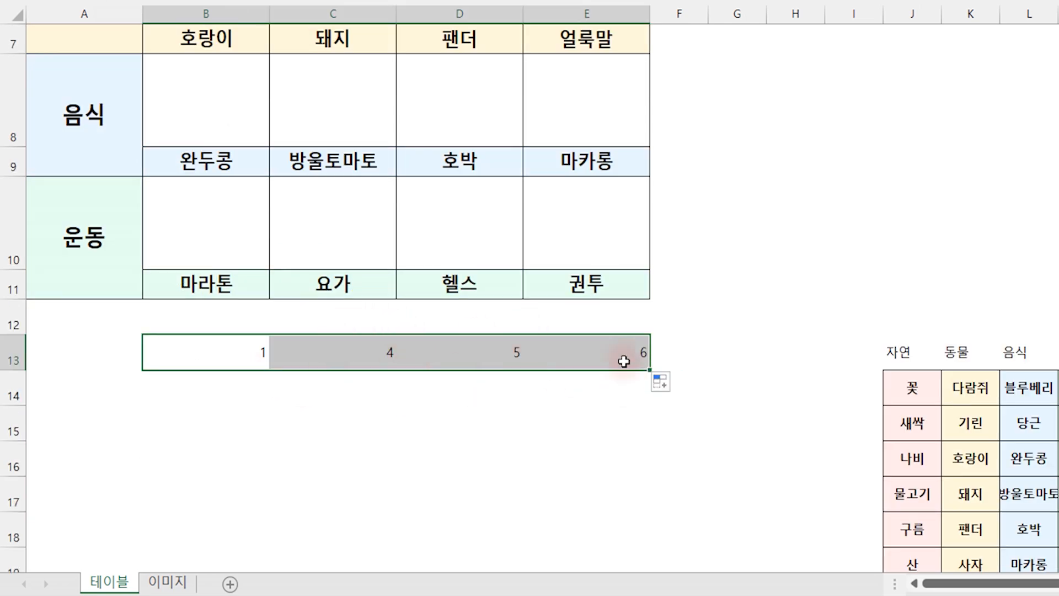
# Step: Check the row position of 산 in the name list on the 이미지 sheet against the MATCH result
pyautogui.scroll(2, 625, 370)
pyautogui.click(172, 577)
pyautogui.scroll(10, 89, 232)
pyautogui.scroll(-2, 64, 172)
pyautogui.click(64, 172)
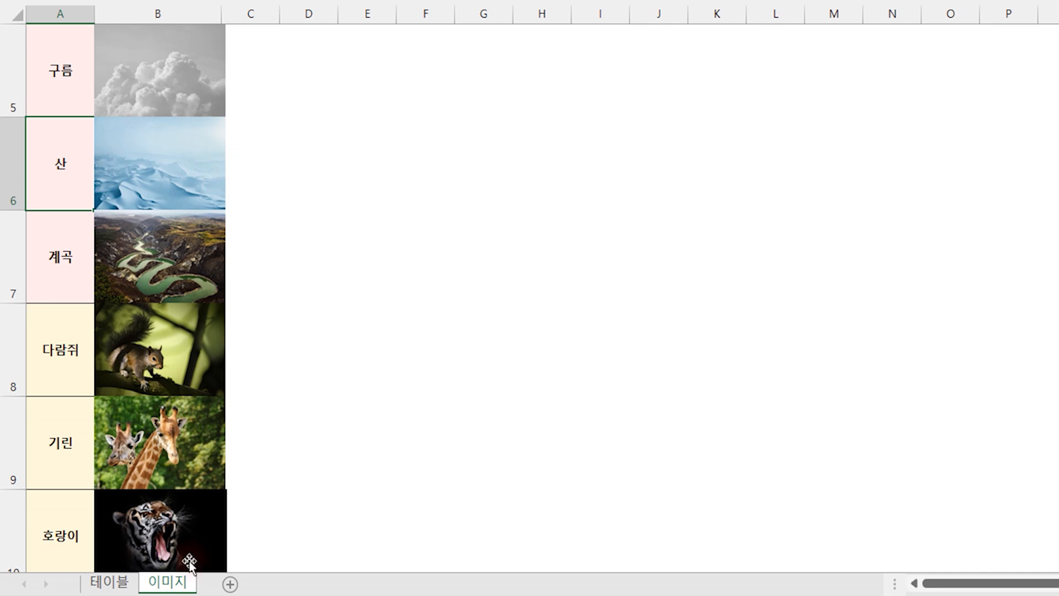
pyautogui.click(106, 587)
# Step: Copy the MATCH formulas from B13:E13 to the row starting at B15
pyautogui.scroll(-1, 367, 243)
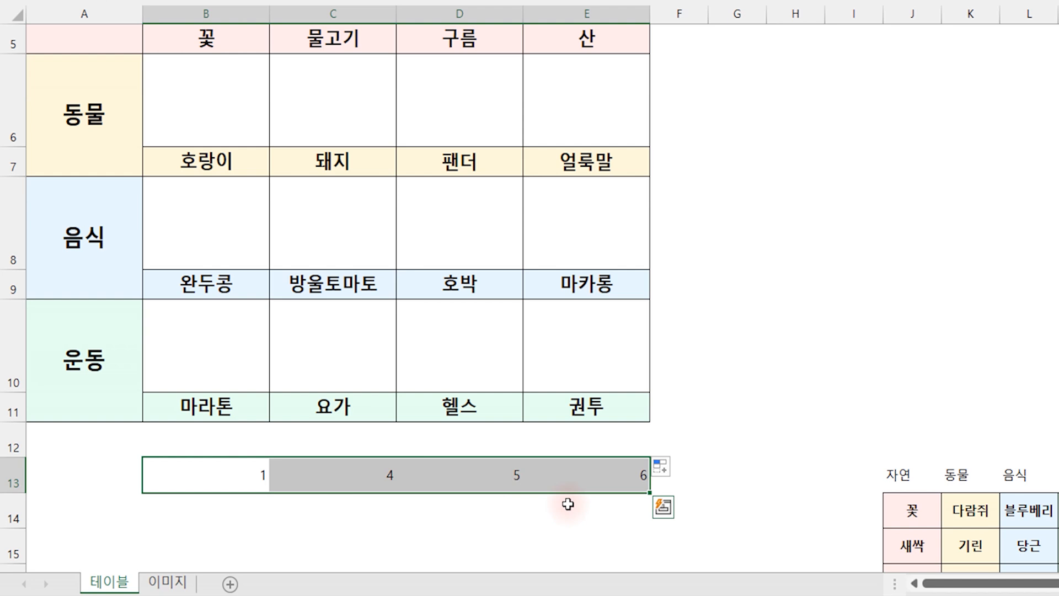
pyautogui.hotkey('ctrl', 'c')
pyautogui.click(235, 537)
pyautogui.hotkey('ctrl', 'v')
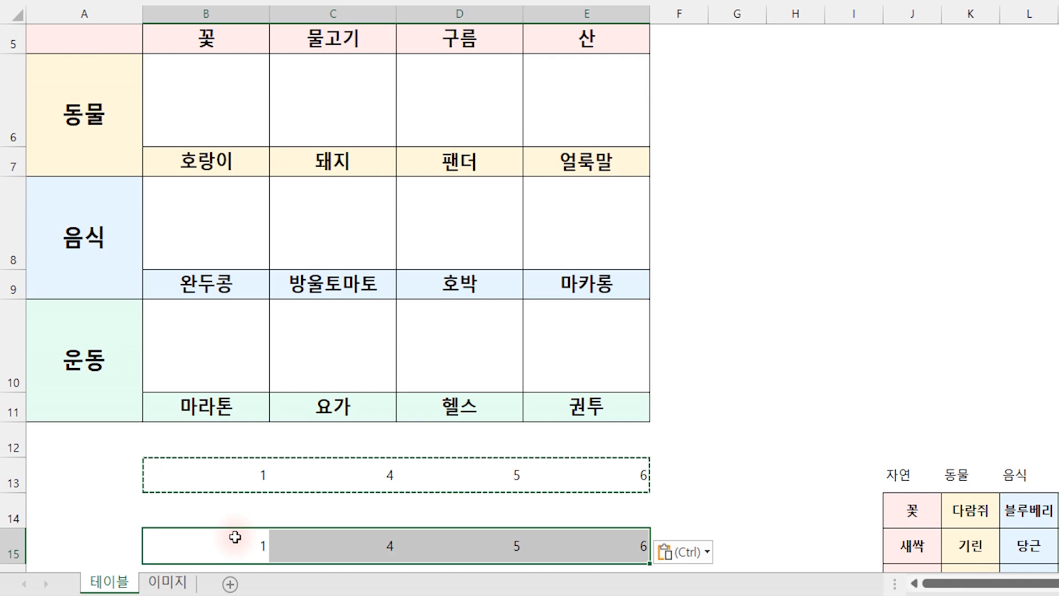
# Step: Change the lookup value in the B15 MATCH formula to B$7 for the 동물 items
pyautogui.click(26, 167)
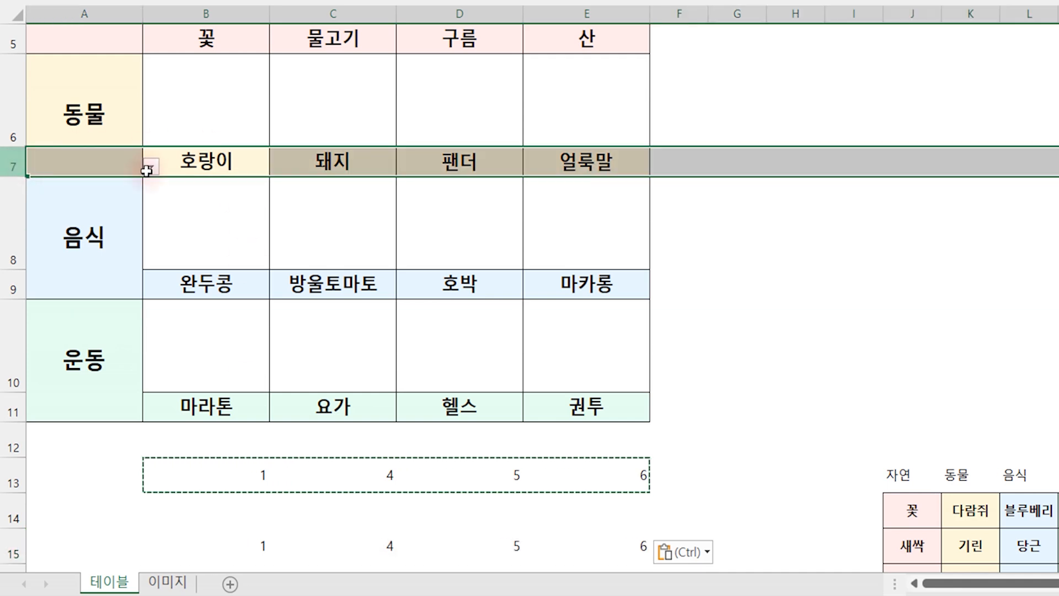
pyautogui.click(253, 547)
pyautogui.doubleClick(248, 551)
pyautogui.click(217, 542)
pyautogui.press('F4')
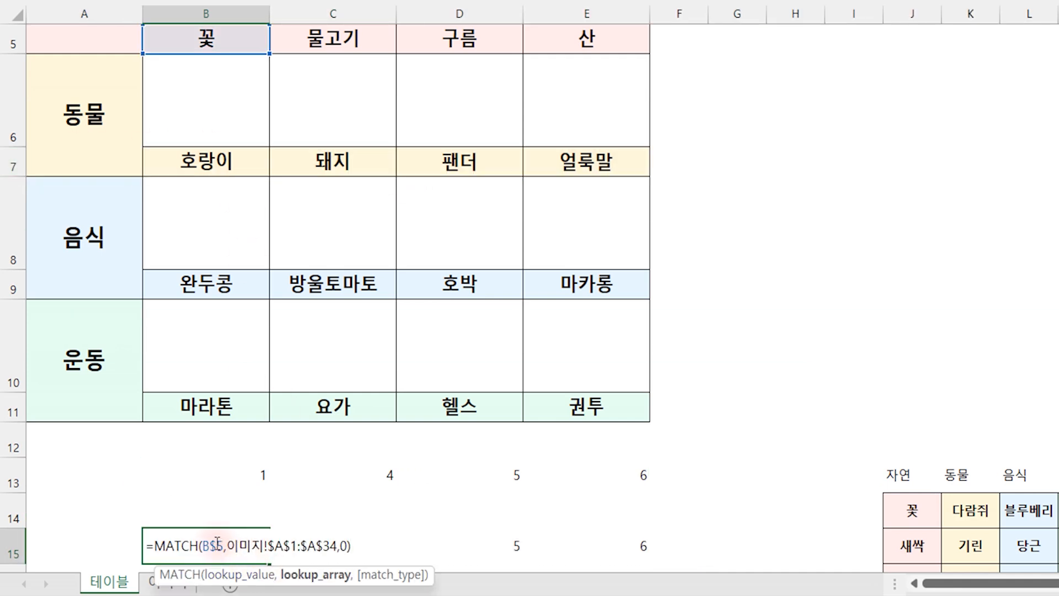
pyautogui.click(222, 546)
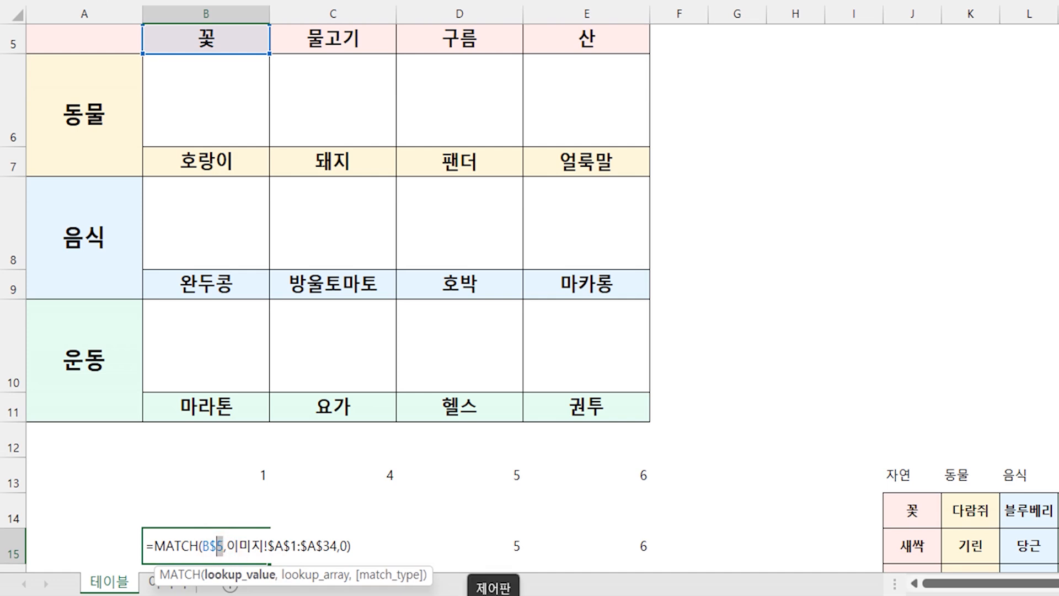
pyautogui.write('7')
pyautogui.press('Return')
# Step: Copy the B15 formula across to E15
pyautogui.press('Up')
pyautogui.hotkey('ctrl', 'c')
pyautogui.hotkey('shift', 'Right')
pyautogui.hotkey('shift', 'Right')
pyautogui.hotkey('shift', 'Right')
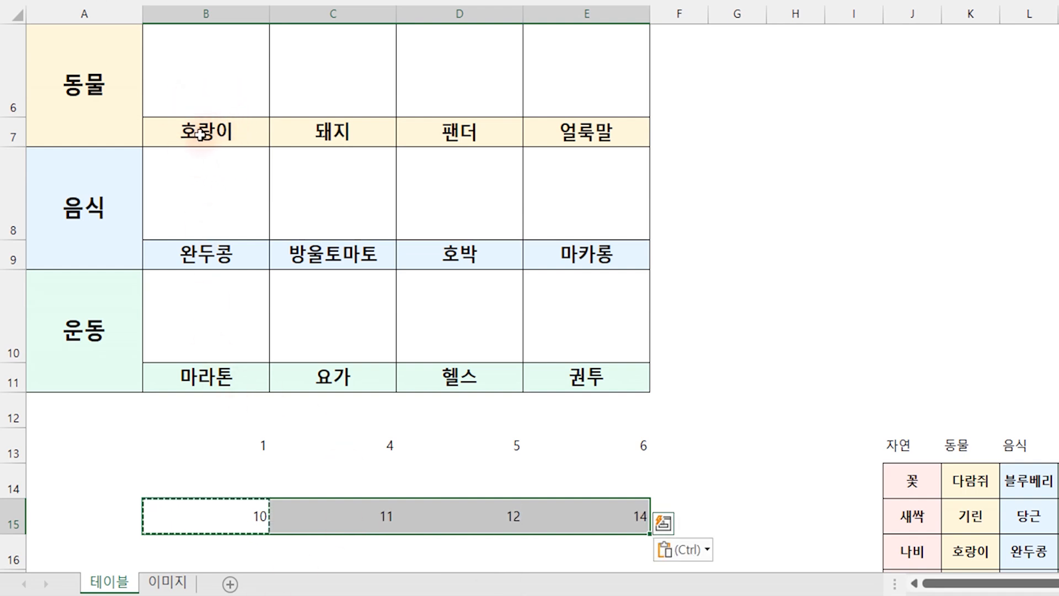
# Step: Copy the MATCH formulas from B15:E15 to the row starting at B17
pyautogui.moveTo(232, 504); pyautogui.dragTo(646, 507)
pyautogui.press('Escape')
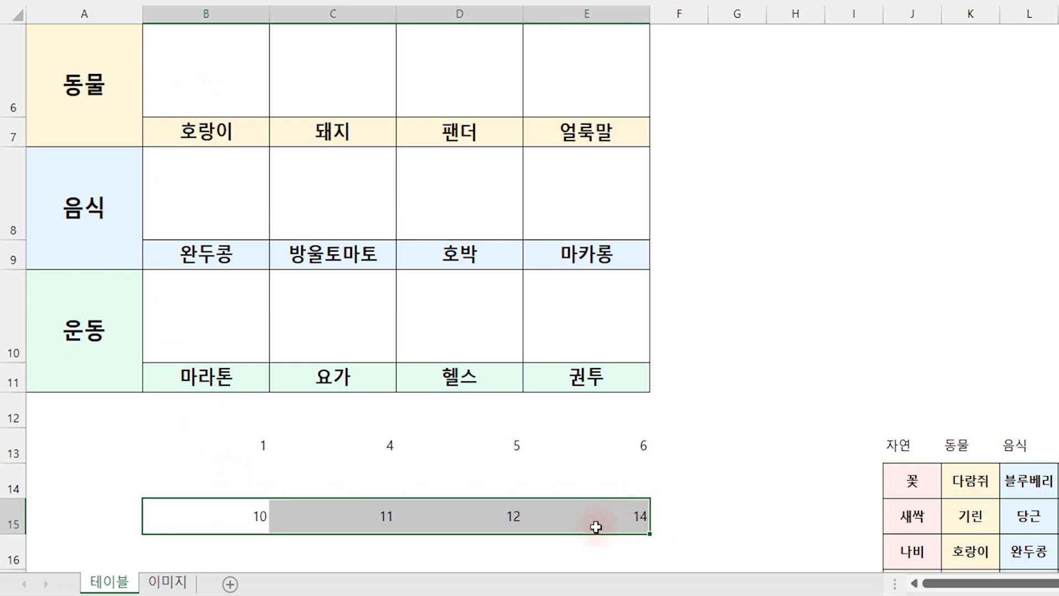
pyautogui.scroll(-2, 552, 499)
pyautogui.hotkey('ctrl', 'c')
pyautogui.click(259, 341)
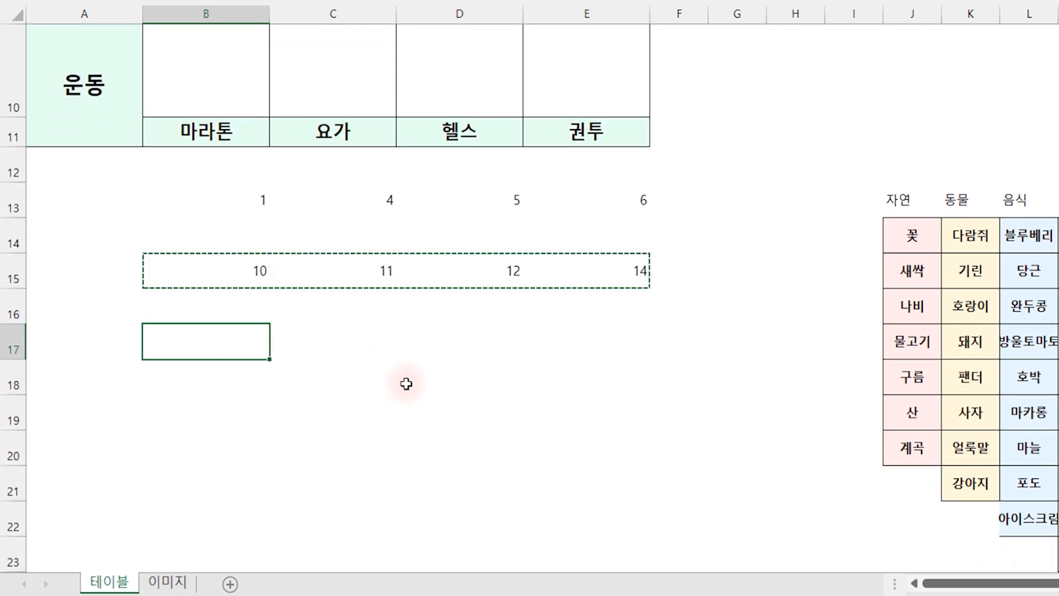
pyautogui.hotkey('ctrl', 'v')
# Step: Change the lookup value in the B17 MATCH formula to B$9 for the 음식 items and copy it across to E17
pyautogui.scroll(1, 281, 315)
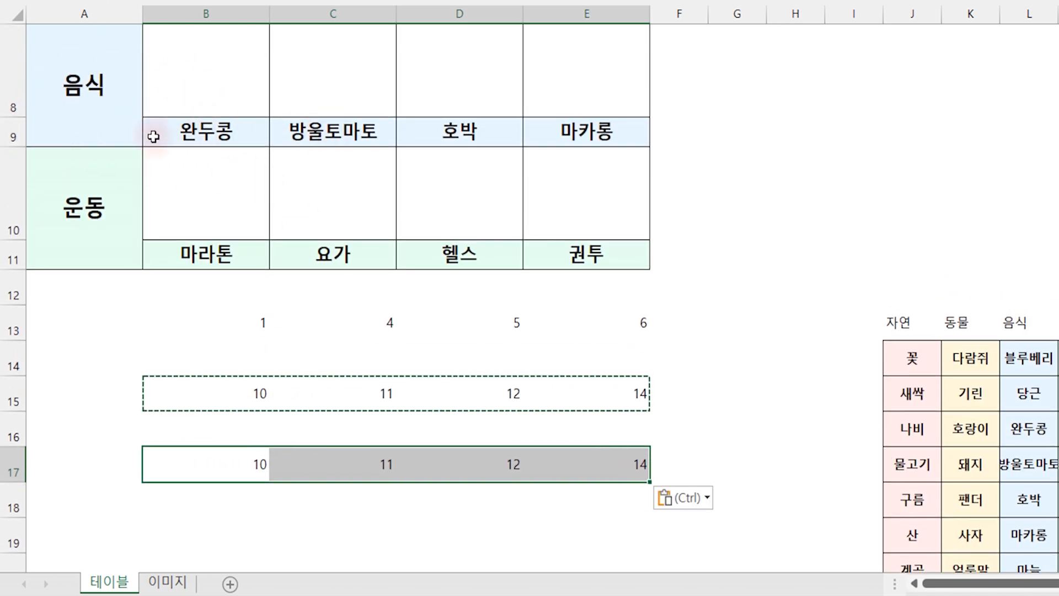
pyautogui.doubleClick(243, 463)
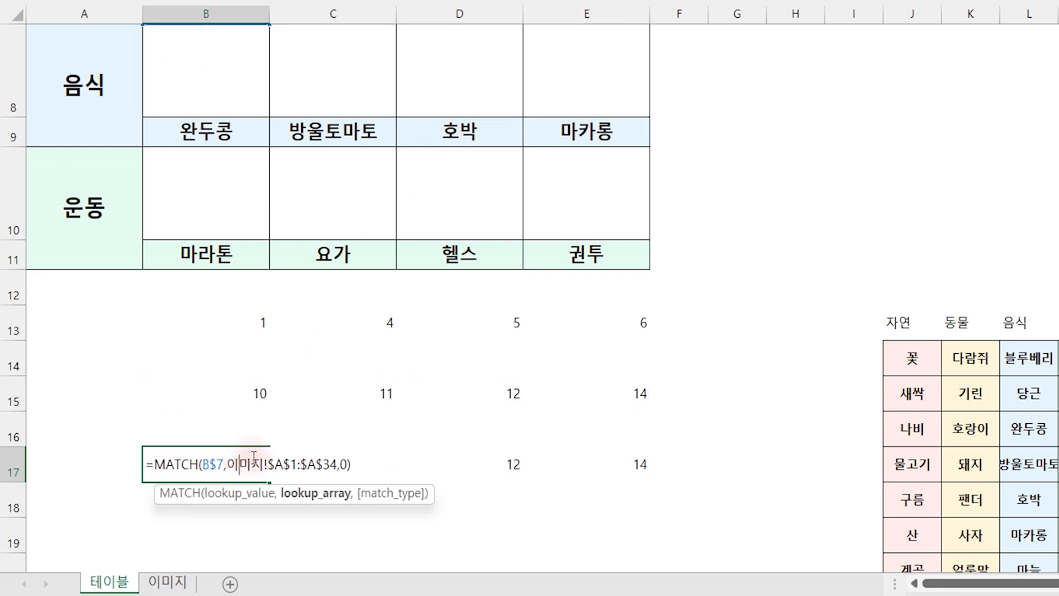
pyautogui.click(223, 458)
pyautogui.press('BackSpace')
pyautogui.write('9')
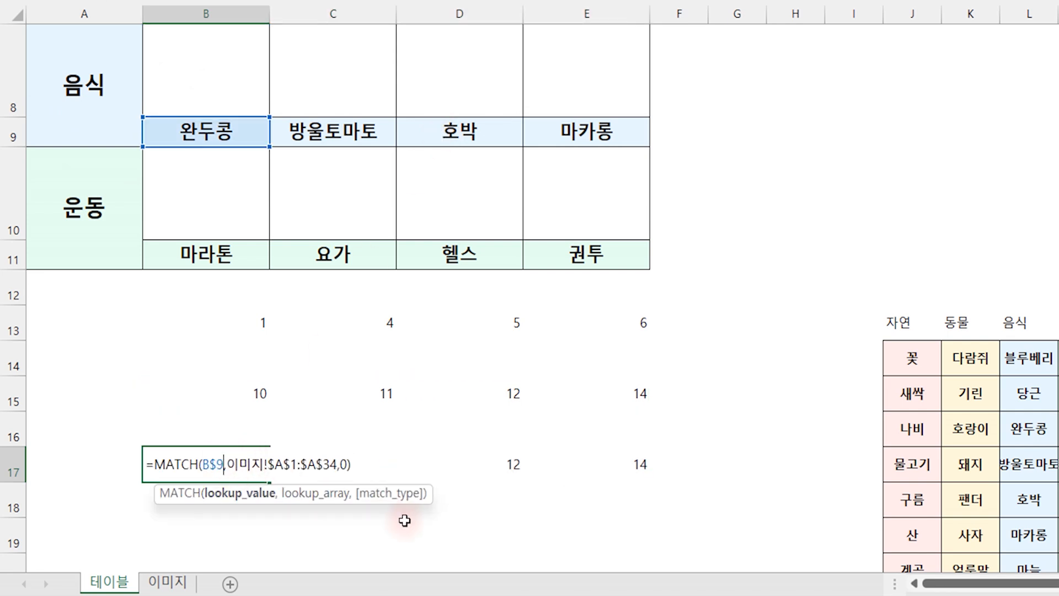
pyautogui.hotkey('ctrl', 'Return')
pyautogui.hotkey('ctrl', 'c')
pyautogui.hotkey('ctrl', 'shift', 'Right')
pyautogui.hotkey('ctrl', 'v')
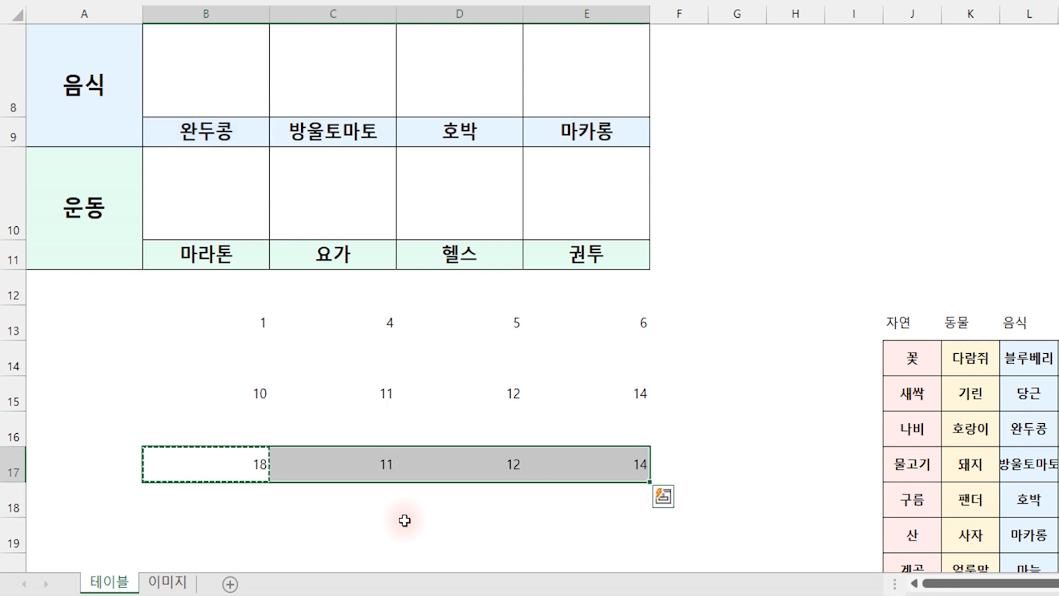
# Step: Copy the MATCH formulas from B17:E17 to the row starting at B19
pyautogui.hotkey('ctrl', 'c')
pyautogui.click(257, 526)
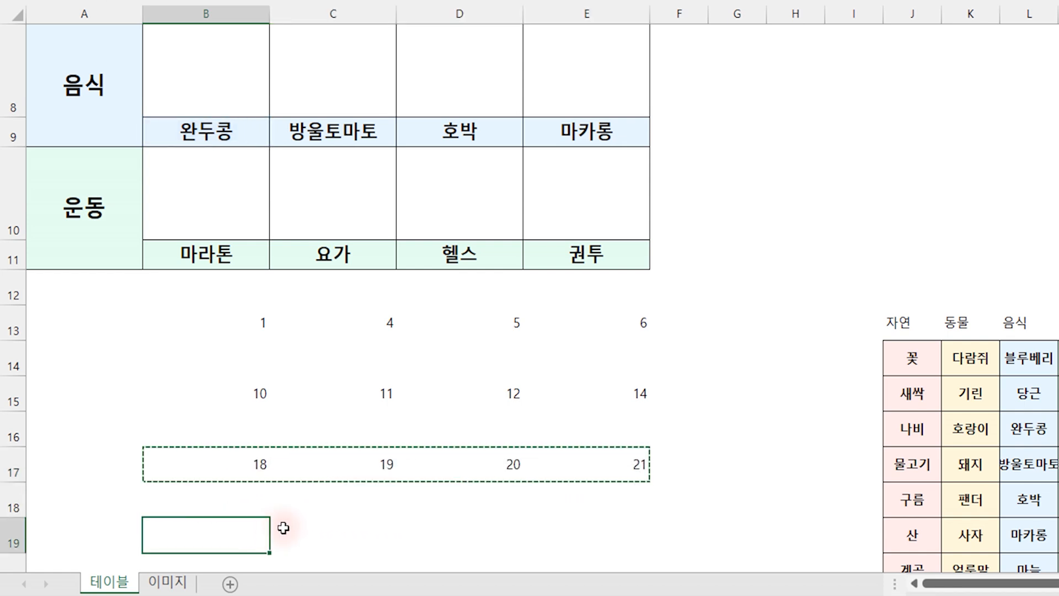
pyautogui.hotkey('ctrl', 'v')
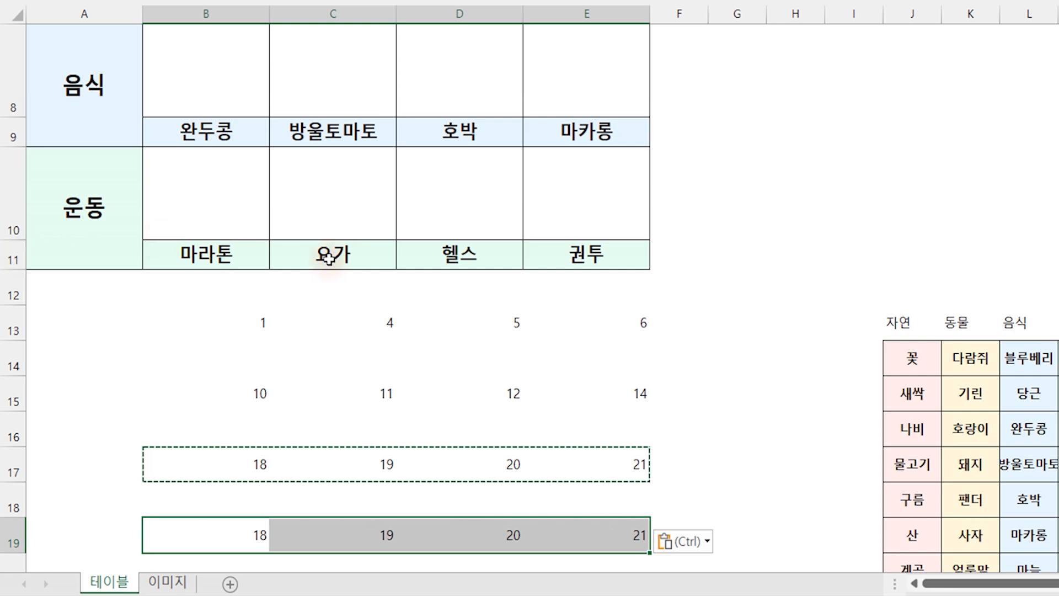
# Step: Change the lookup value in the B19 MATCH formula to B$11 for the 운동 items and fill it across to E19
pyautogui.doubleClick(255, 538)
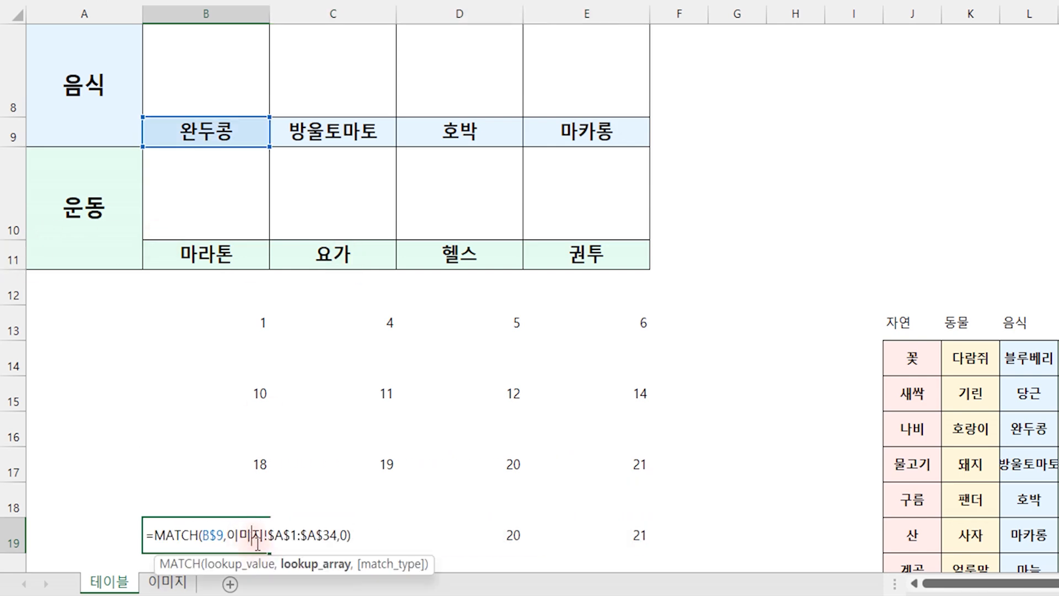
pyautogui.click(223, 536)
pyautogui.press('BackSpace')
pyautogui.write('11')
pyautogui.press('Return')
pyautogui.click(234, 430)
pyautogui.moveTo(274, 461); pyautogui.dragTo(651, 462)
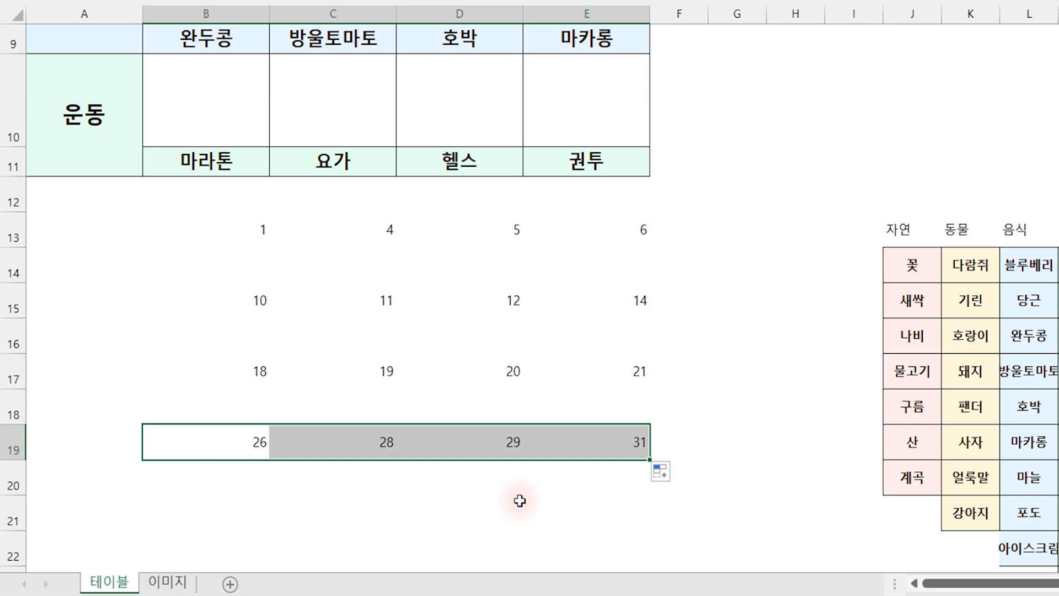
# Step: Examine the item names in column A and the pictures in column B of the 이미지 sheet
pyautogui.click(169, 584)
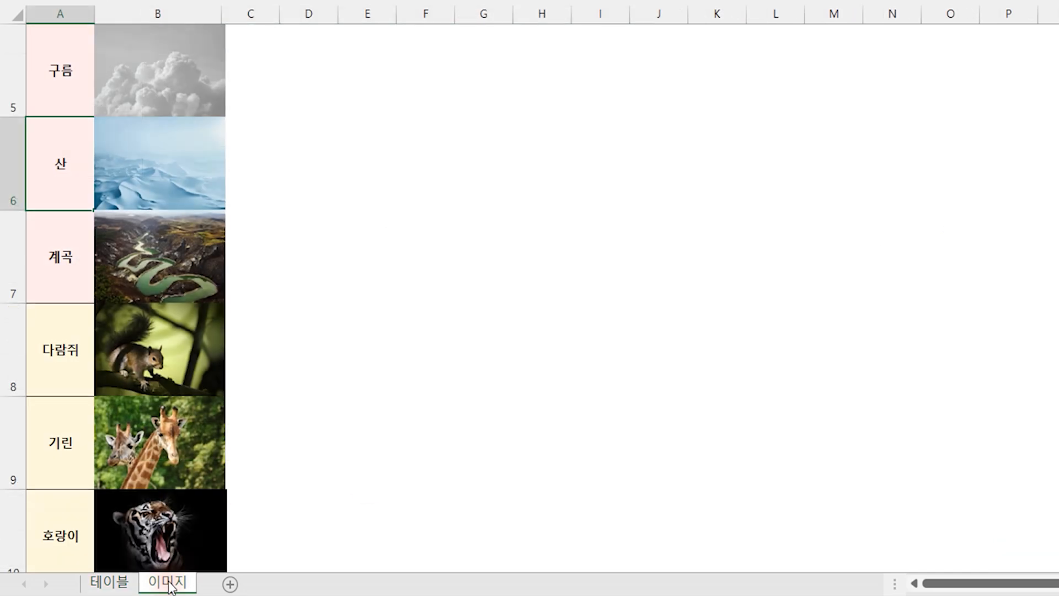
pyautogui.scroll(2, 614, 203)
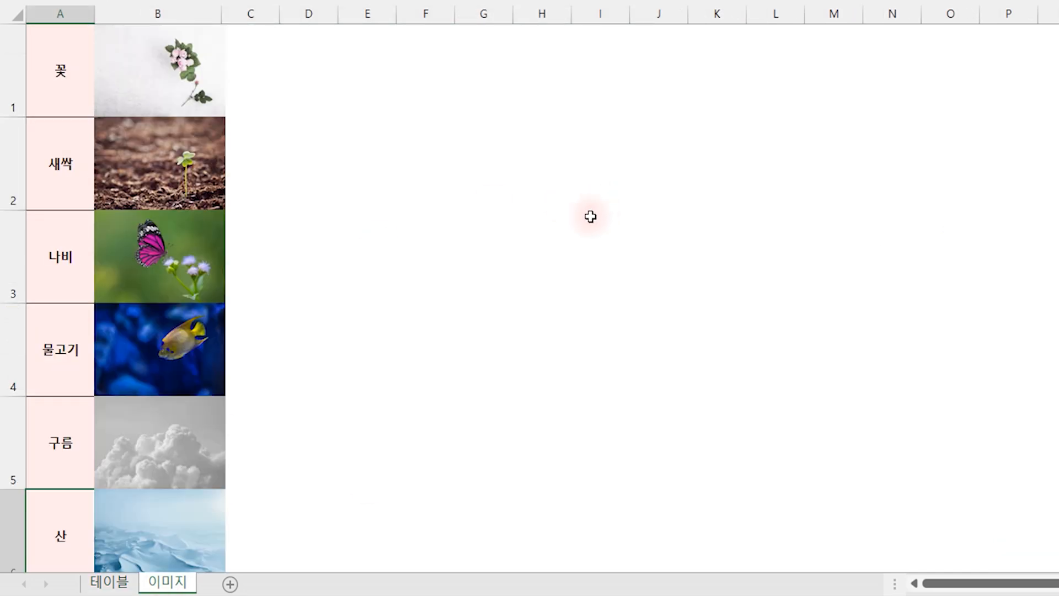
pyautogui.click(190, 12)
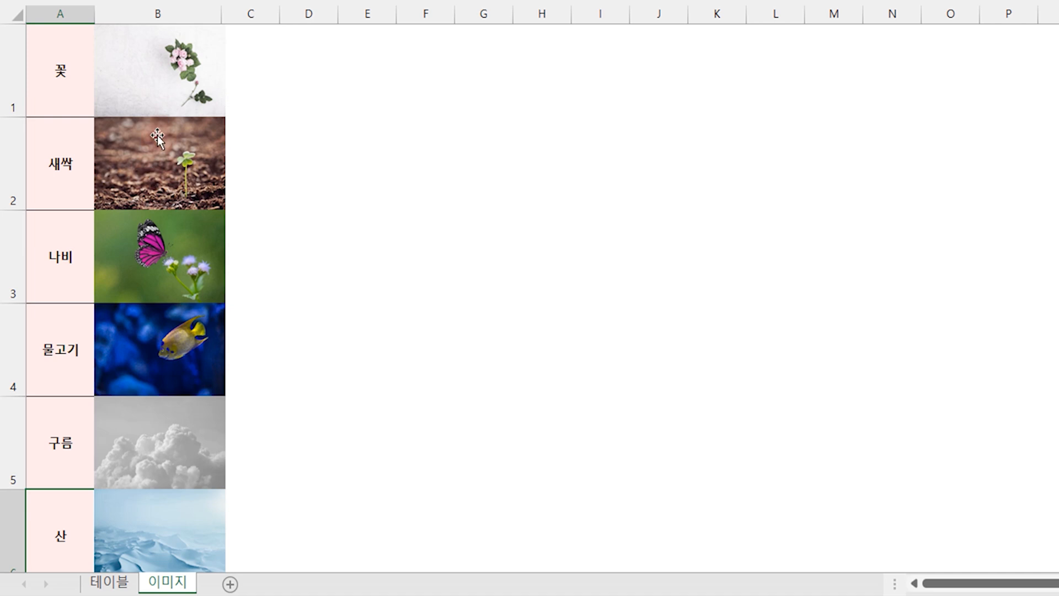
pyautogui.click(61, 69)
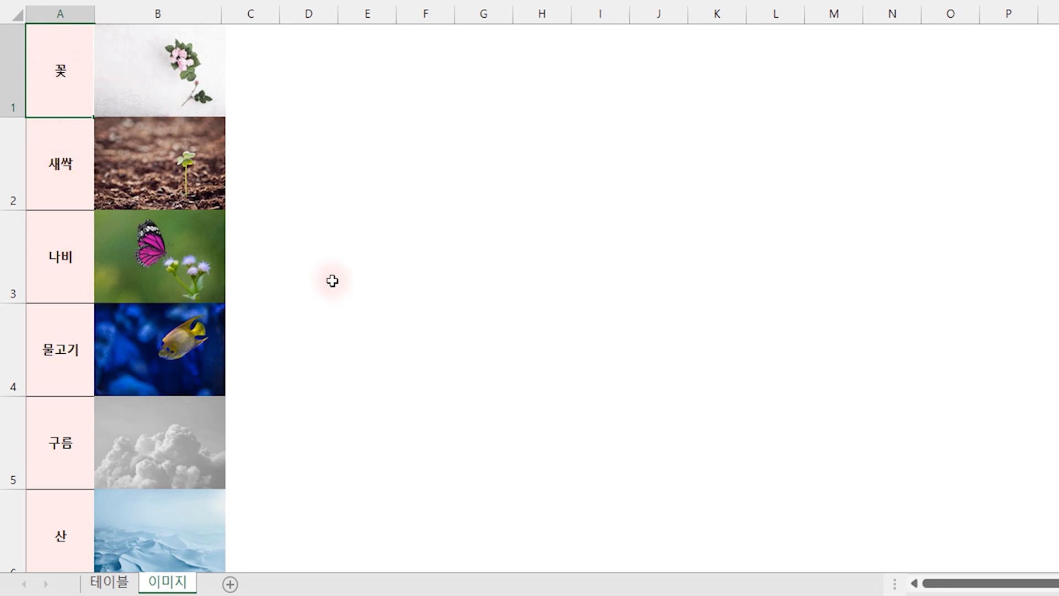
# Step: Review the workbook's existing defined names in the Name Manager
pyautogui.click(436, 208)
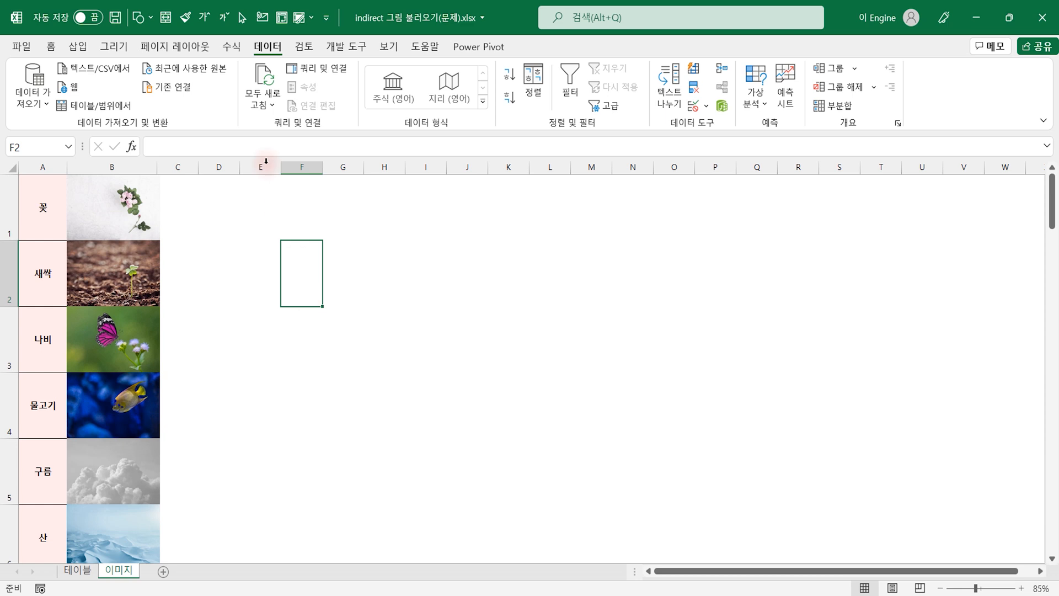
pyautogui.click(233, 49)
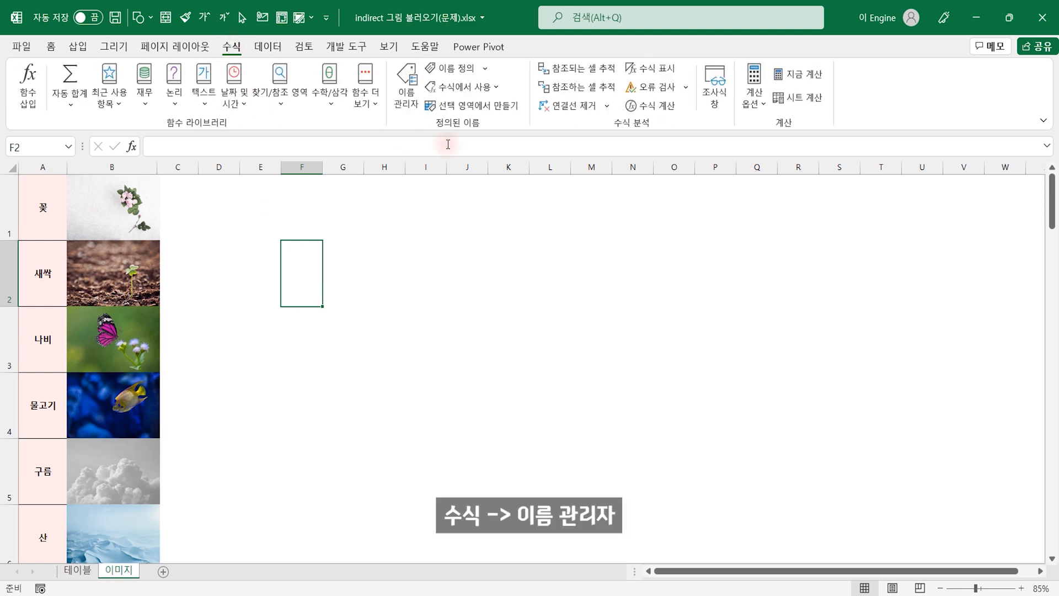
pyautogui.click(409, 95)
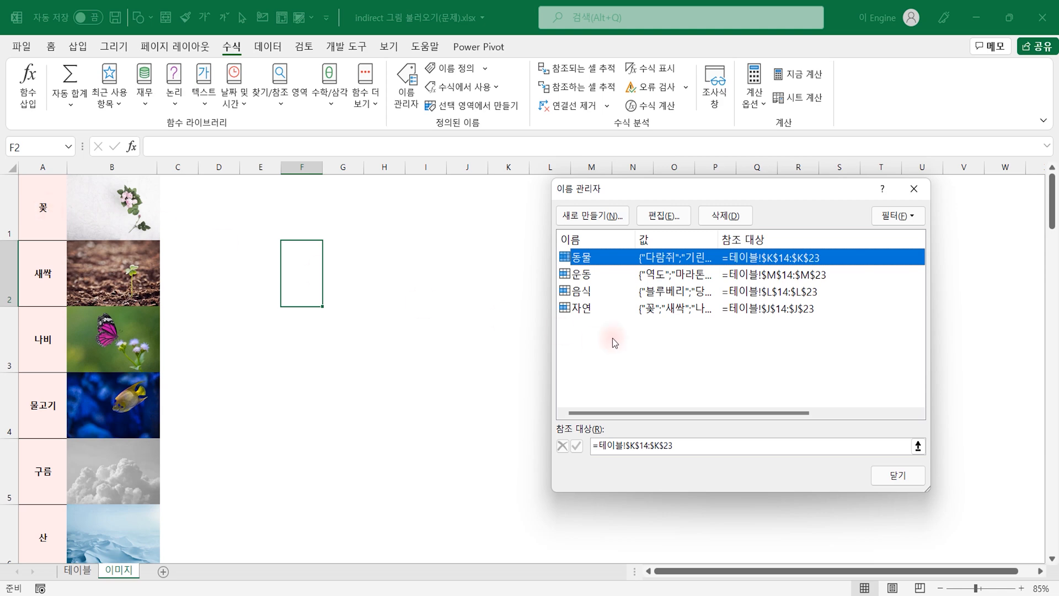
pyautogui.click(898, 476)
# Step: Examine the 자연 item names in B5:E5 and the picture cells B4:E4 on the 테이블 sheet
pyautogui.click(78, 570)
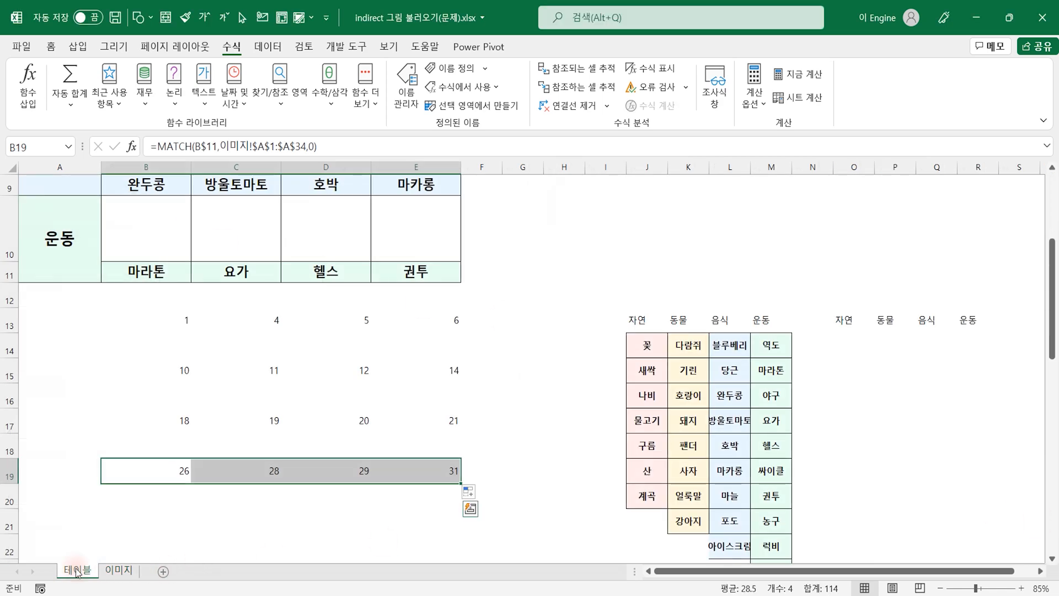
pyautogui.scroll(3, 263, 452)
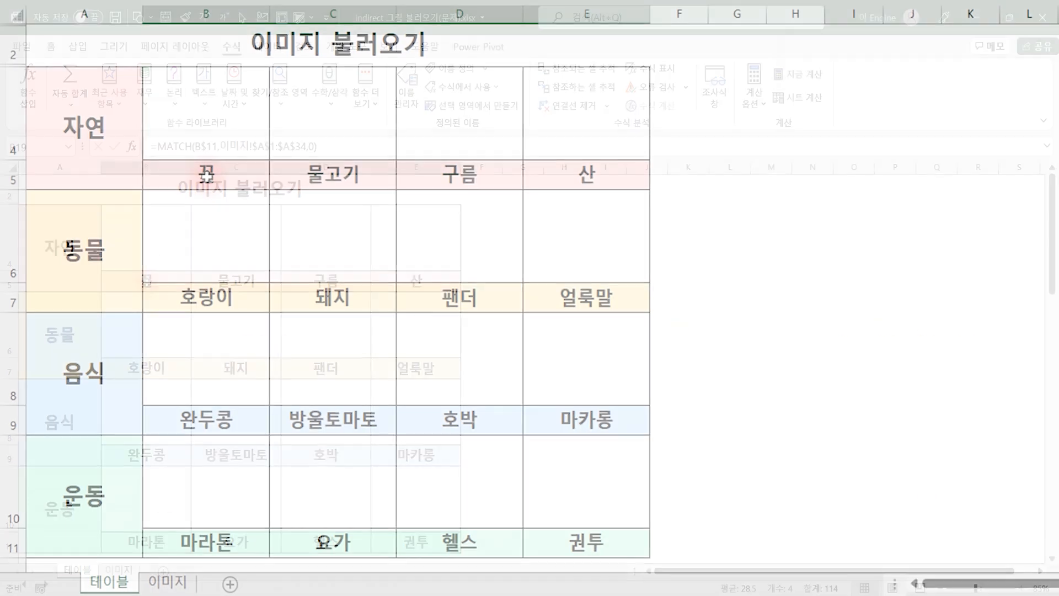
pyautogui.click(147, 282)
pyautogui.click(247, 282)
pyautogui.click(461, 175)
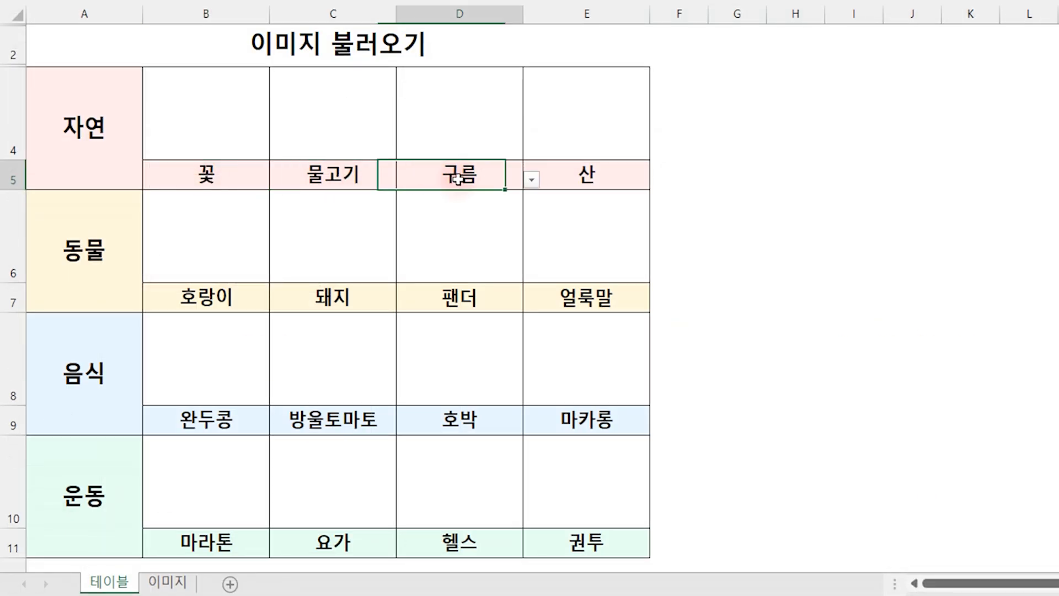
pyautogui.click(575, 173)
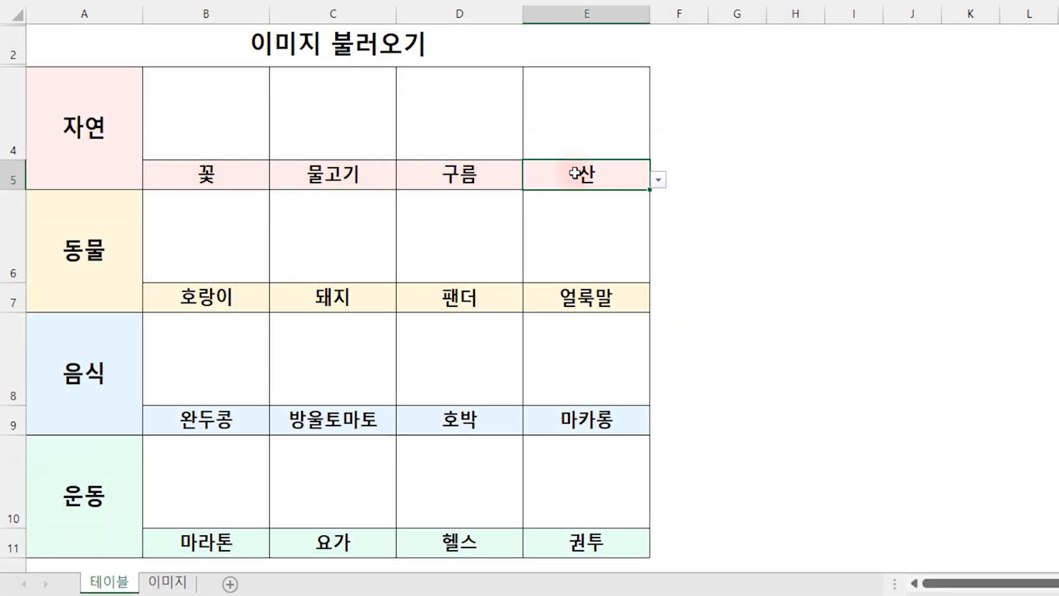
pyautogui.click(218, 111)
pyautogui.click(329, 119)
pyautogui.click(440, 116)
pyautogui.click(580, 123)
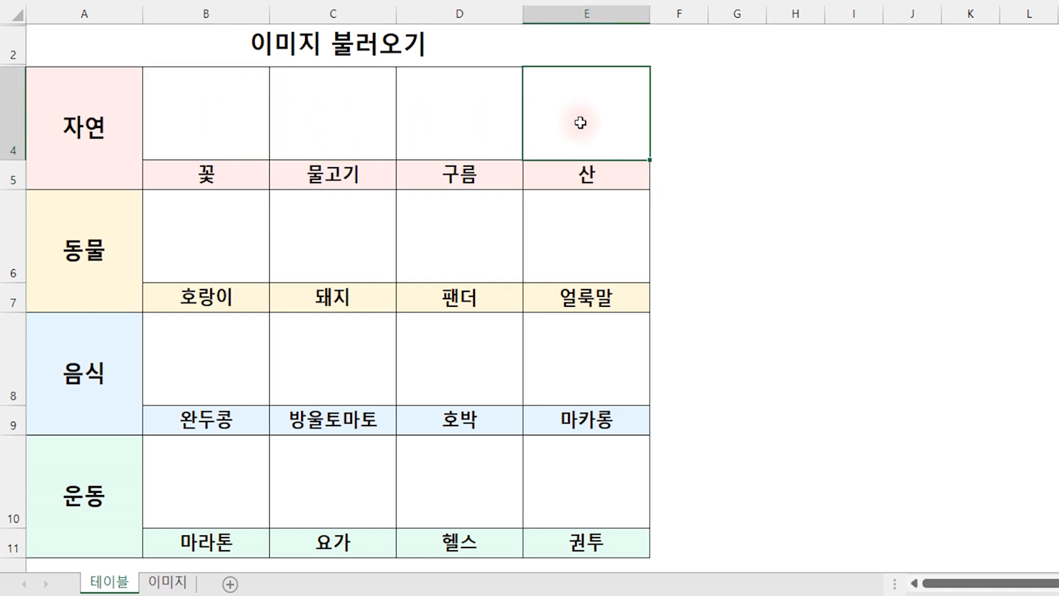
# Step: Check the 자연 dropdown list in B5, choosing 꽃, and go over the picture cells above the row
pyautogui.click(207, 182)
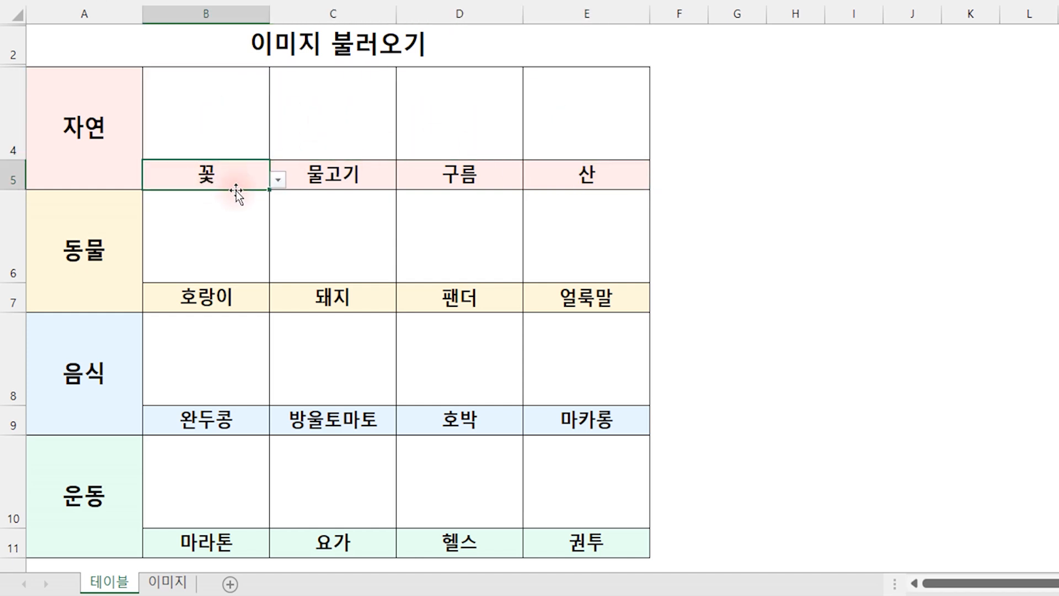
pyautogui.click(532, 182)
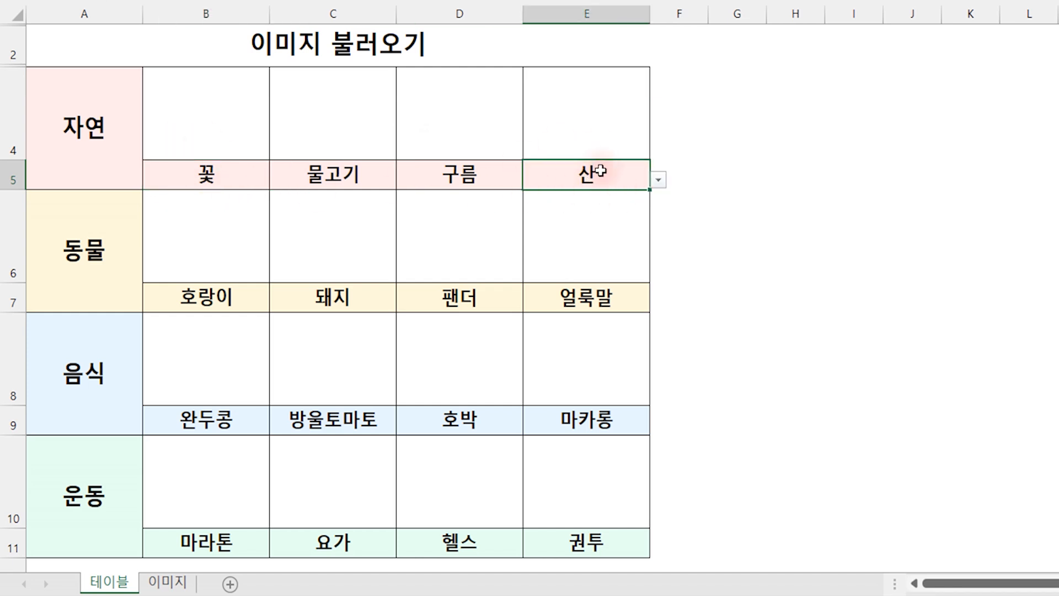
pyautogui.click(223, 178)
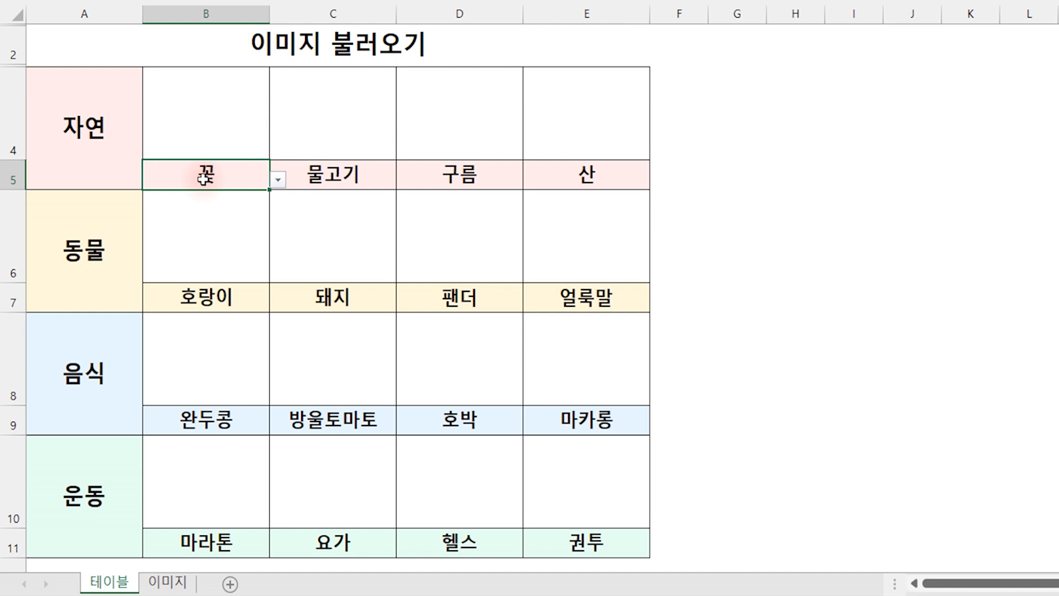
pyautogui.click(278, 179)
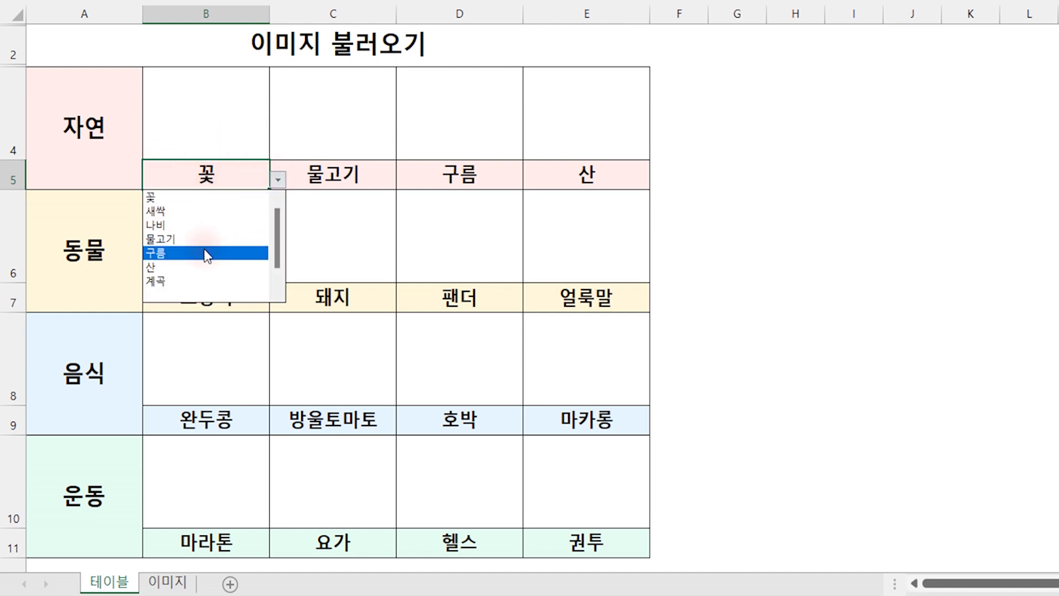
pyautogui.click(205, 197)
pyautogui.click(214, 115)
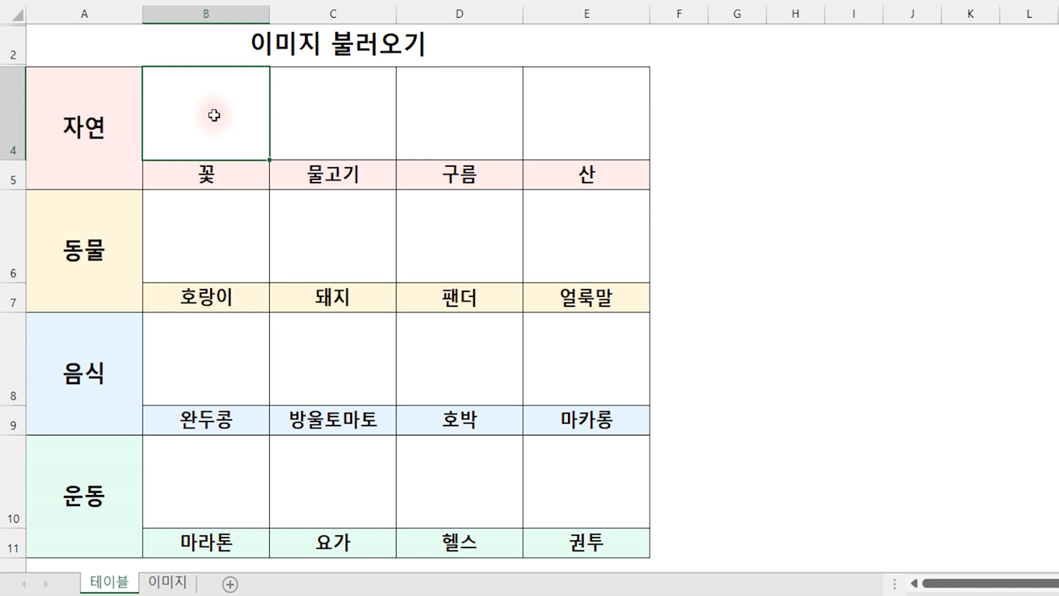
pyautogui.click(328, 101)
pyautogui.click(428, 96)
pyautogui.click(560, 105)
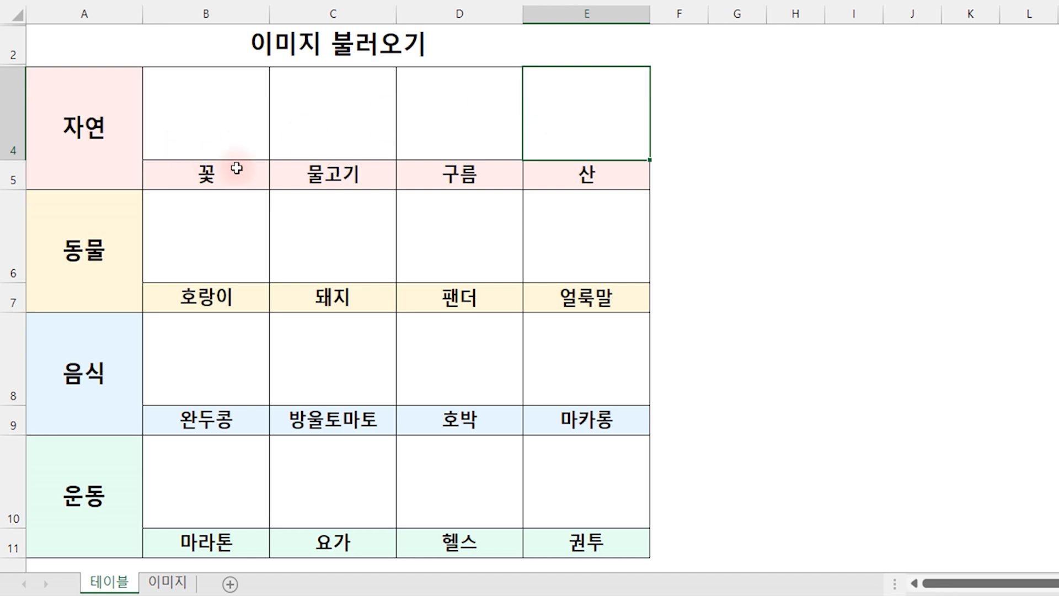
# Step: Start a new defined name from the 이미지 sheet and name it 자연1
pyautogui.scroll(-1, 245, 387)
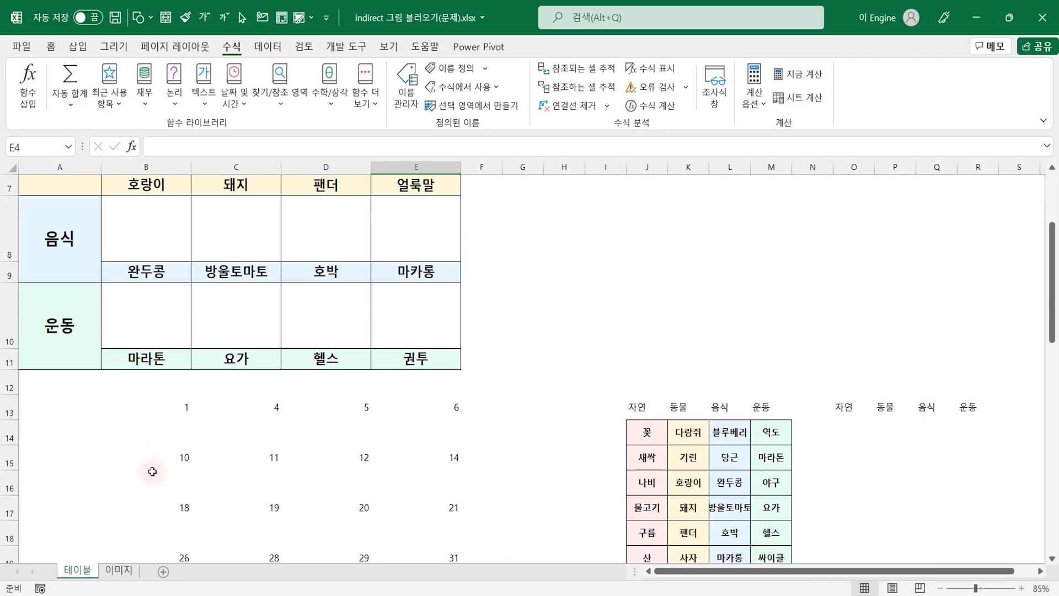
pyautogui.click(121, 570)
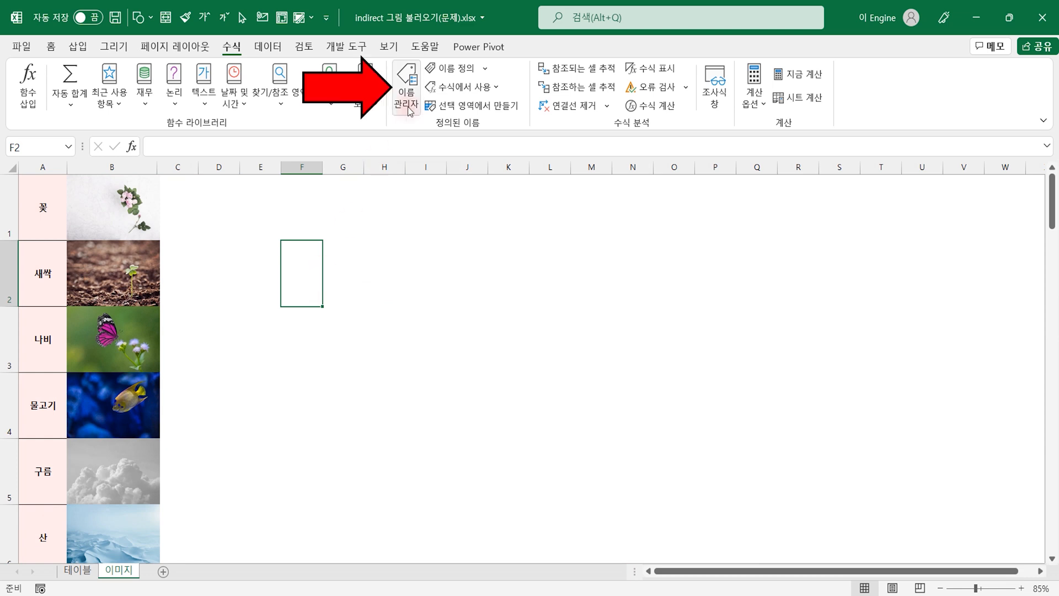
pyautogui.click(410, 88)
pyautogui.click(592, 150)
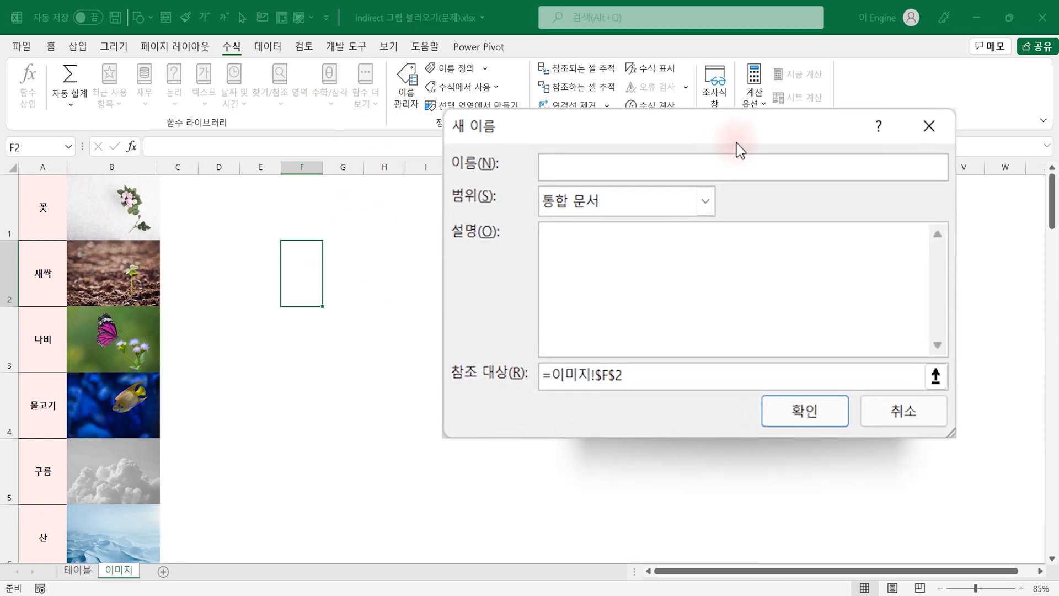
pyautogui.write('자연1')
# Step: Set the 자연1 name's reference to =INDIRECT("이미지!b"&테이블!$B$13) and save the name
pyautogui.moveTo(638, 367); pyautogui.dragTo(539, 372)
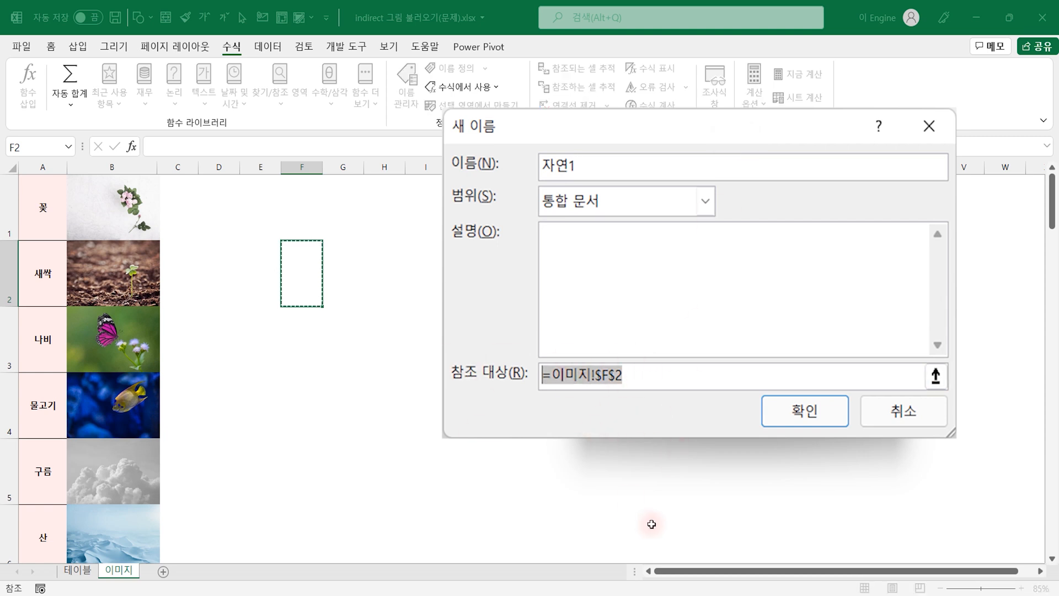
pyautogui.write('=indirect(')
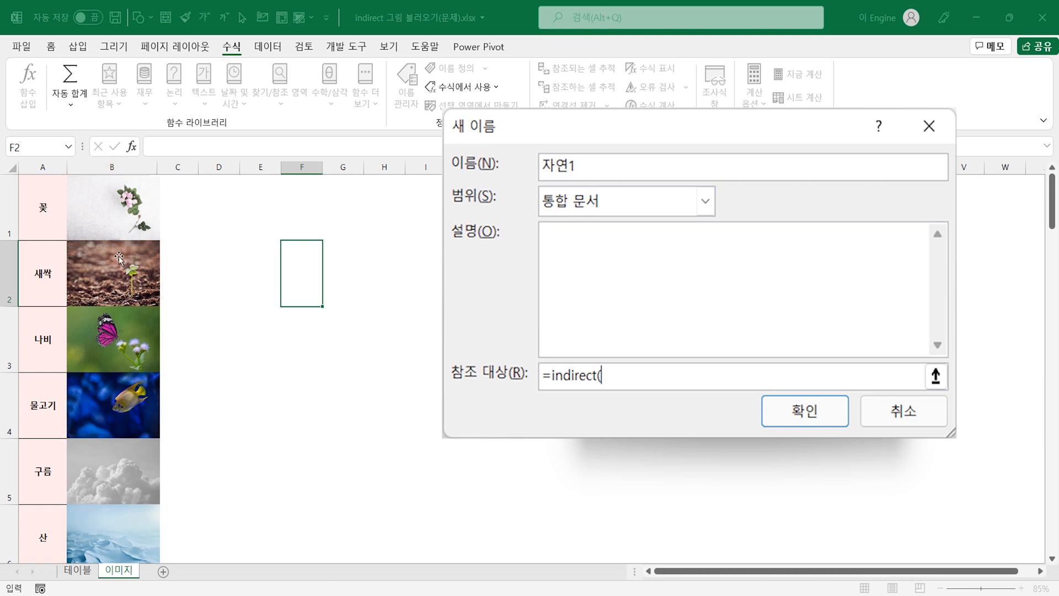
pyautogui.click(124, 574)
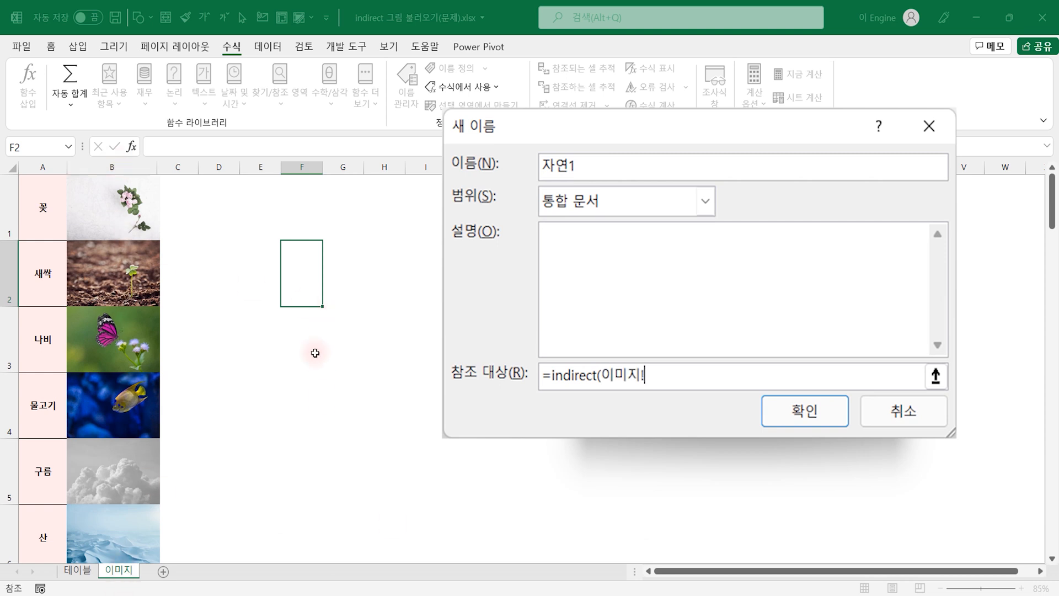
pyautogui.click(601, 375)
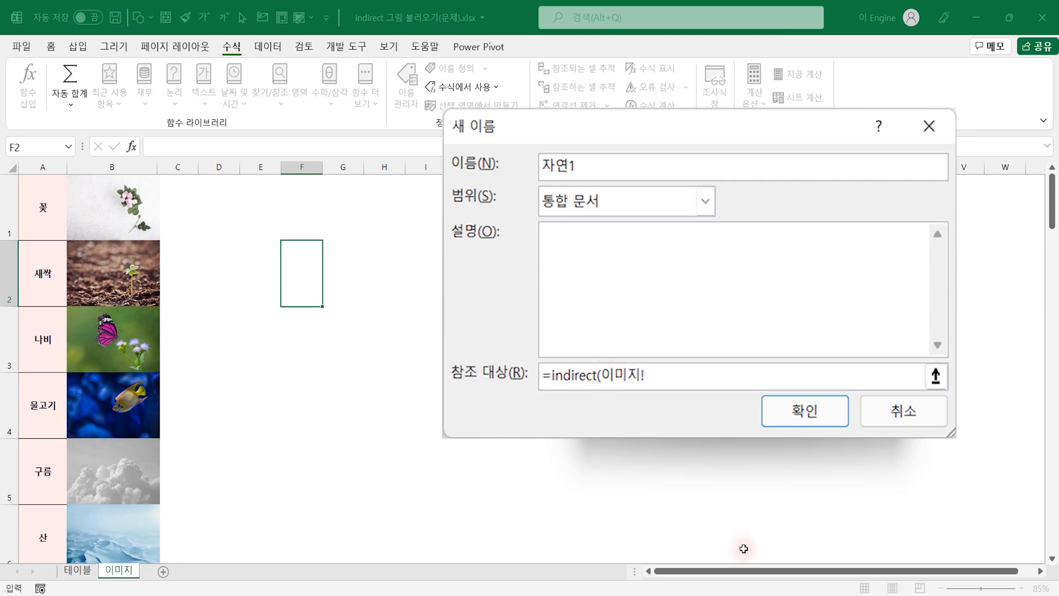
pyautogui.write('"이미지!')
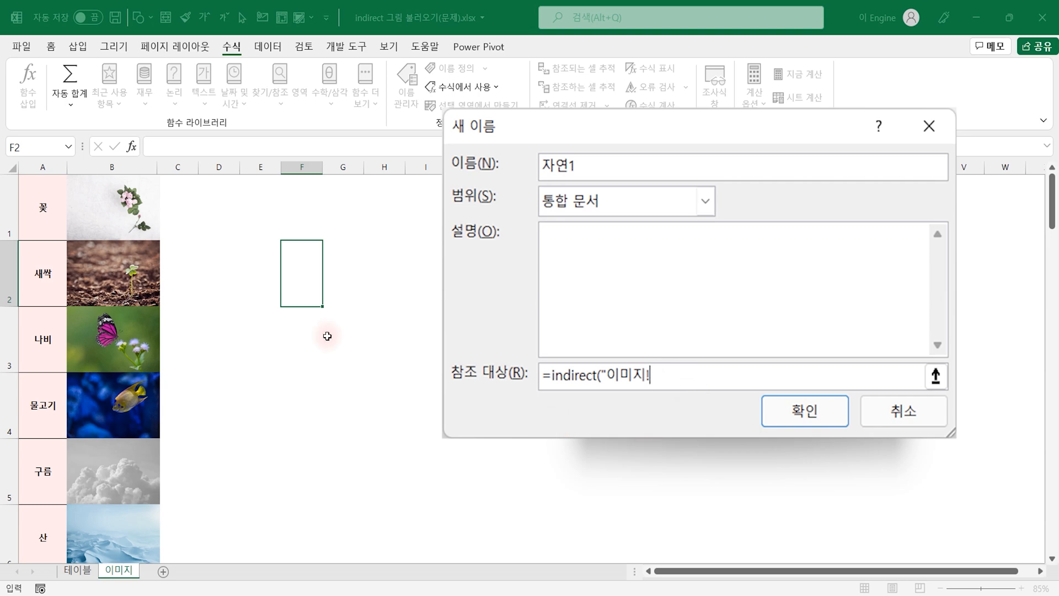
pyautogui.write('b"&')
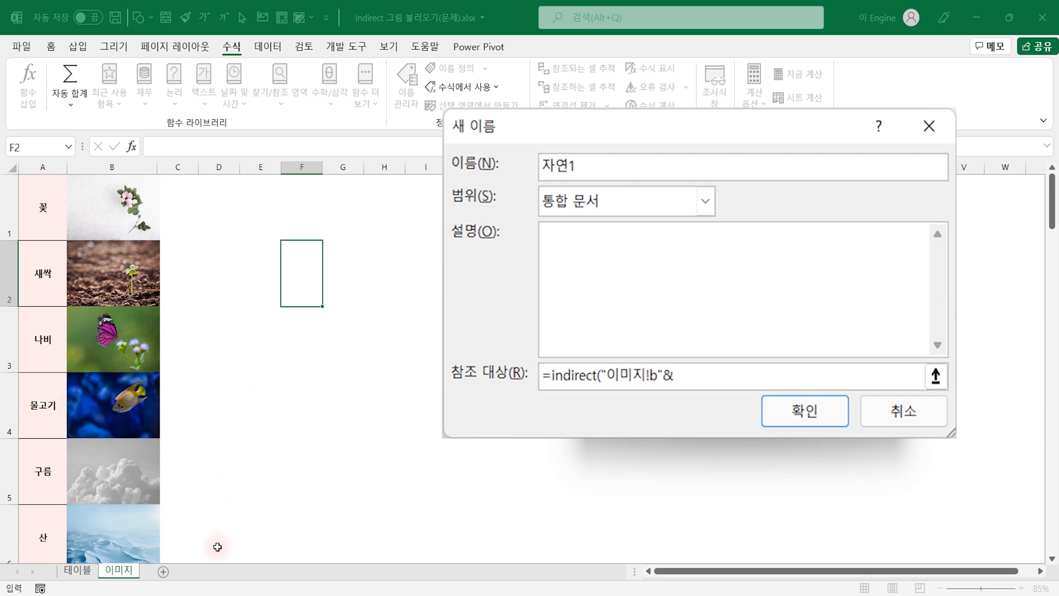
pyautogui.click(77, 570)
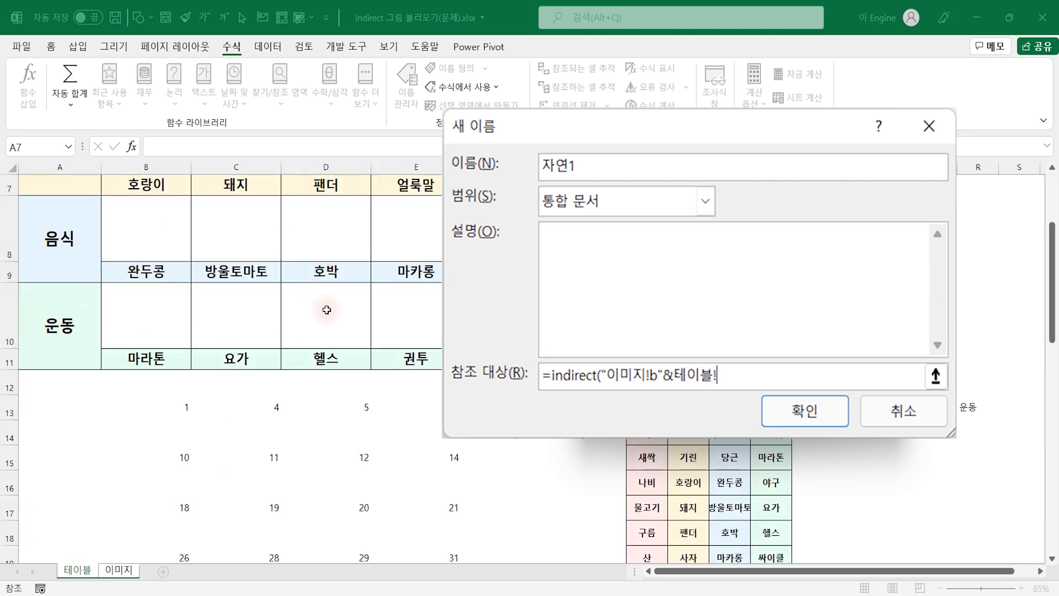
pyautogui.click(157, 408)
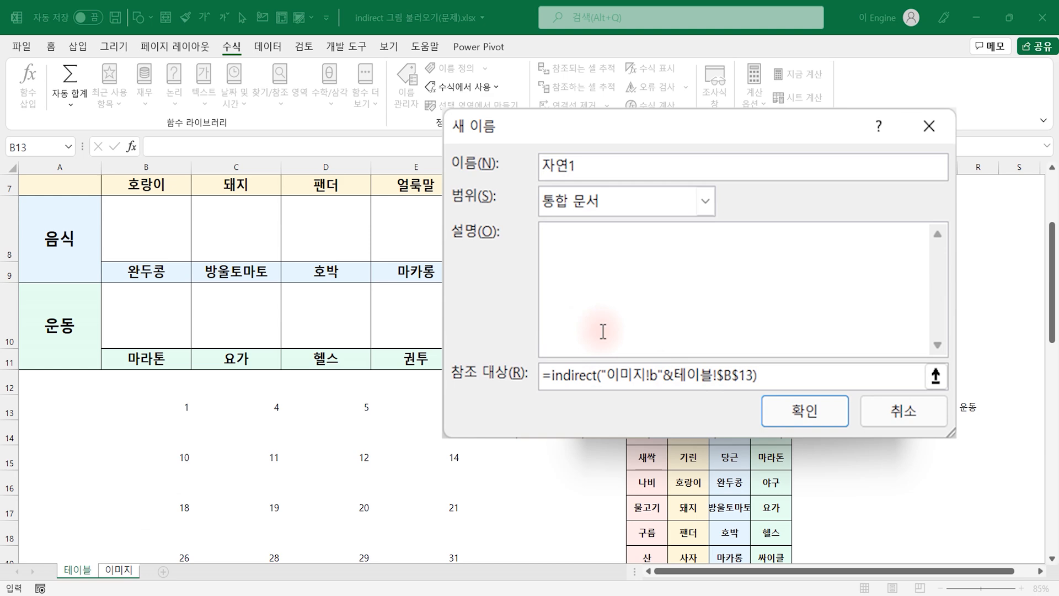
pyautogui.click(810, 409)
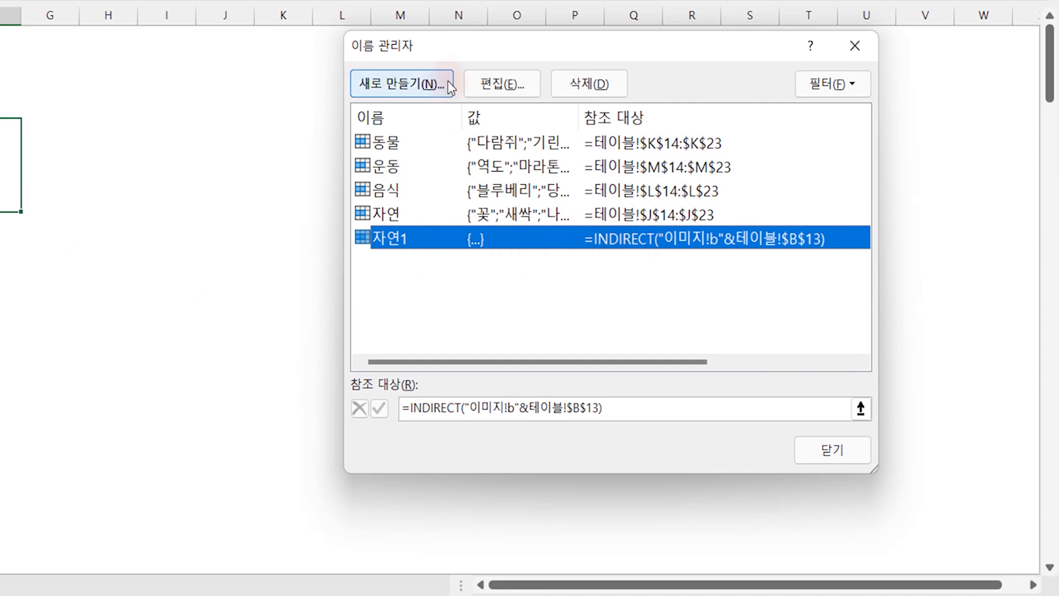
# Step: Start a new name 자연2 with the copied 자연1 formula =INDIRECT("이미지!b"&테이블!$B$13) as its reference
pyautogui.moveTo(631, 406); pyautogui.dragTo(306, 396)
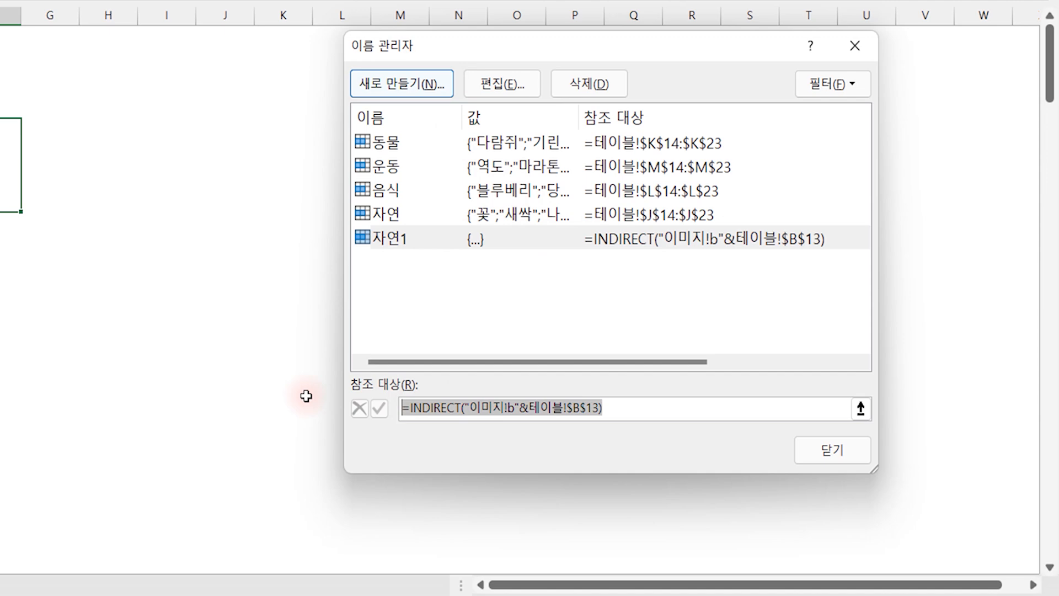
pyautogui.click(404, 83)
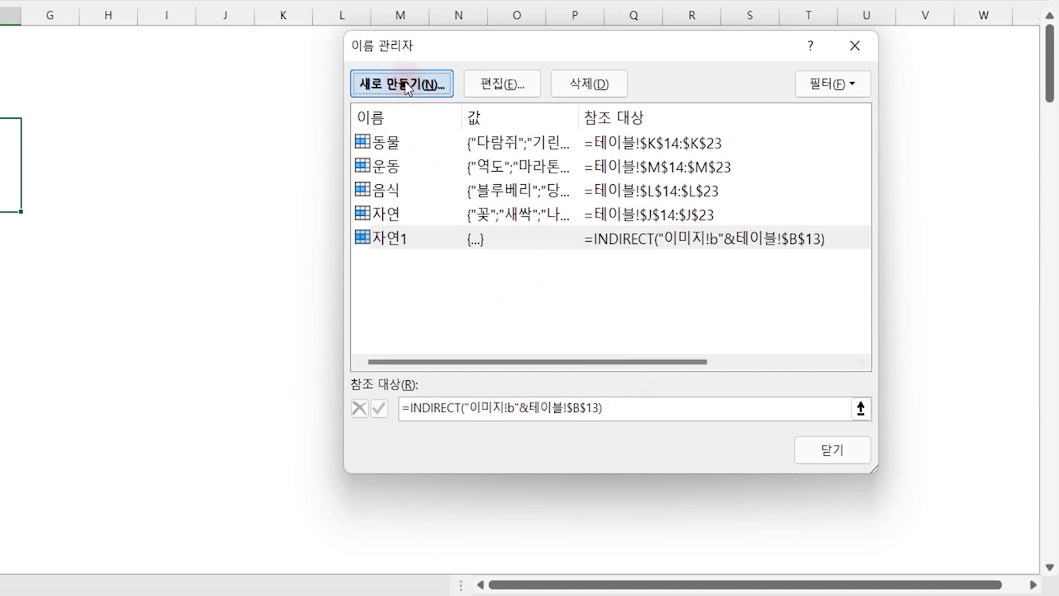
pyautogui.write('자연2')
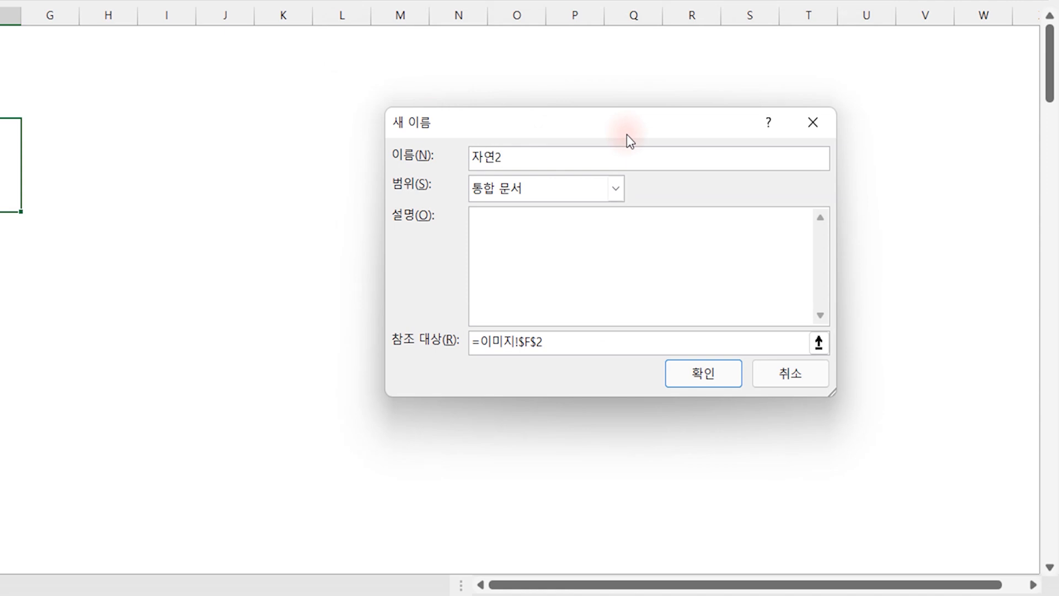
pyautogui.moveTo(558, 347); pyautogui.dragTo(354, 343)
pyautogui.hotkey('ctrl', 'v')
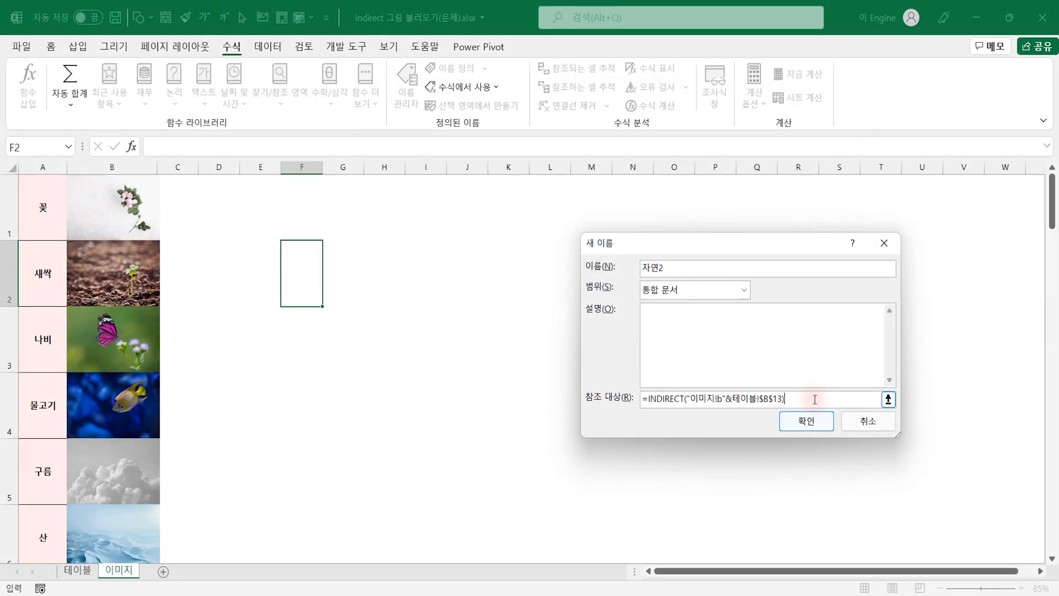
pyautogui.write('+')
pyautogui.click(82, 571)
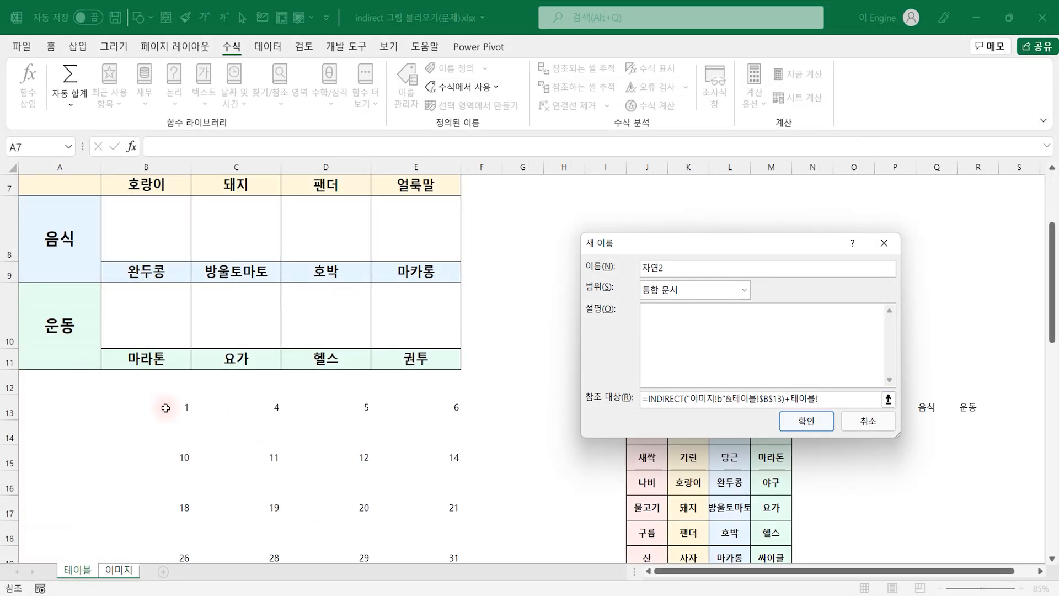
pyautogui.scroll(2, 274, 397)
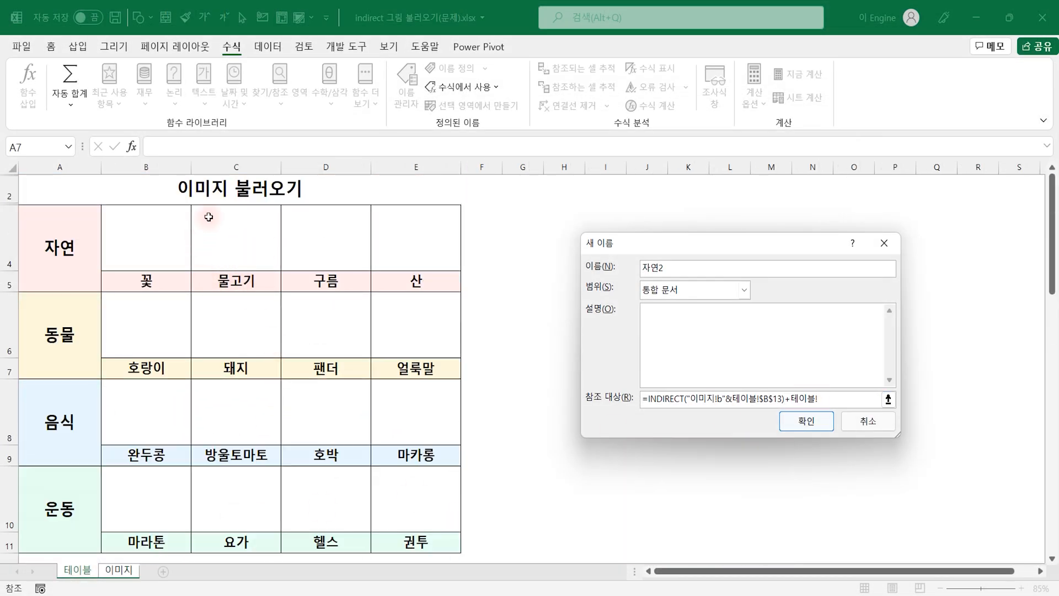
pyautogui.scroll(-2, 268, 353)
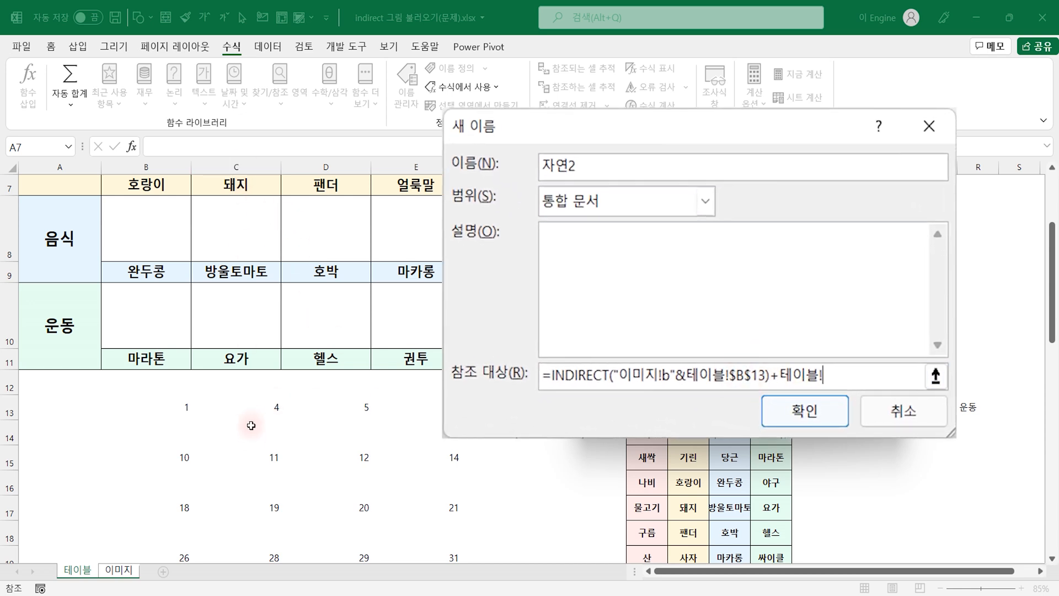
pyautogui.click(794, 381)
pyautogui.press('Delete')
pyautogui.press('Delete')
pyautogui.press('Delete')
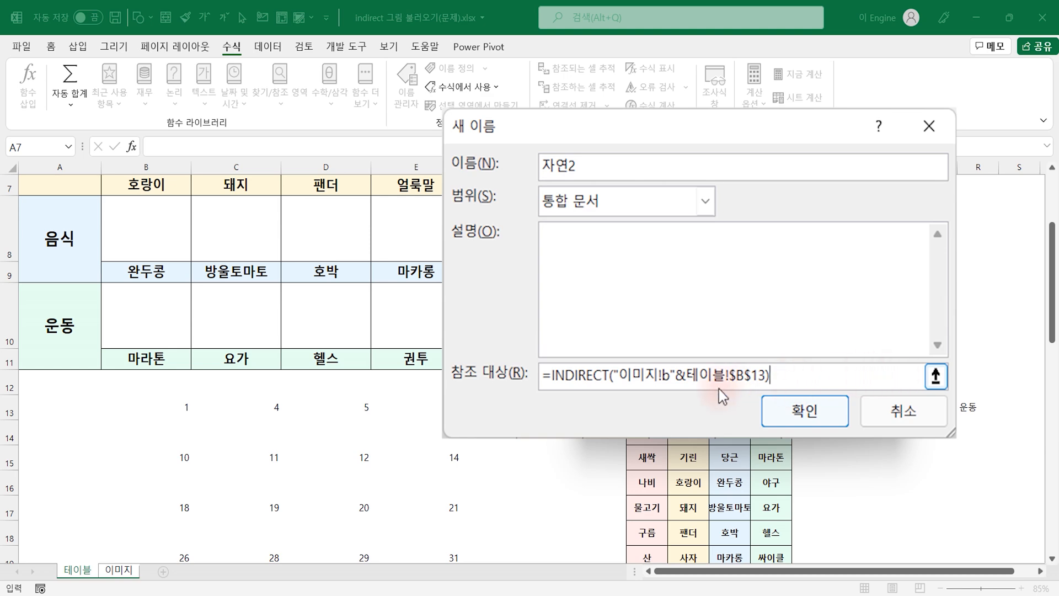
# Step: Change the cell reference in the 자연2 formula to 테이블!$C$13 and save the name
pyautogui.press('Delete')
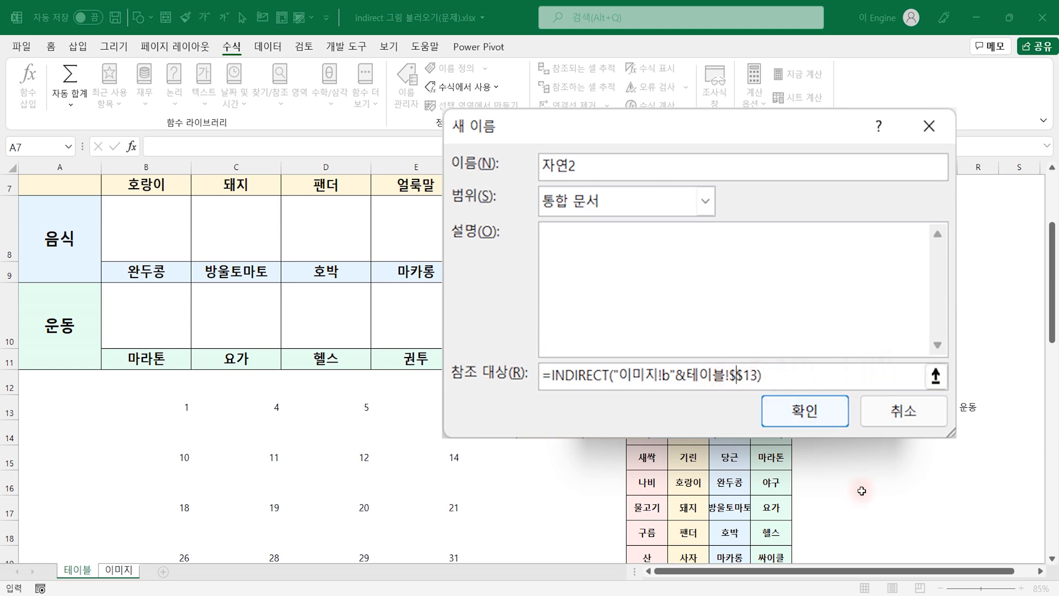
pyautogui.write('c')
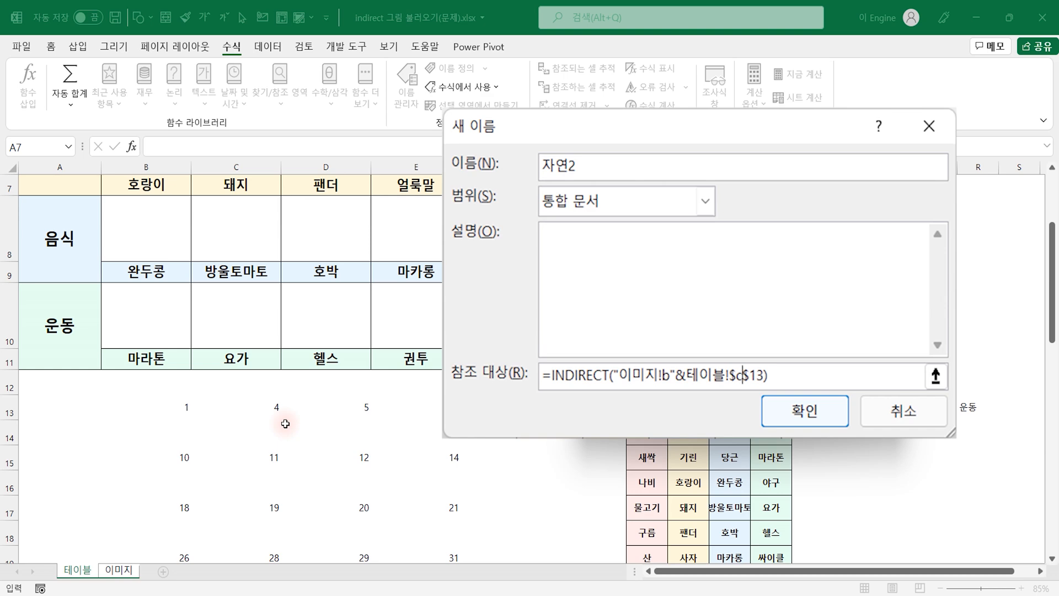
pyautogui.click(792, 424)
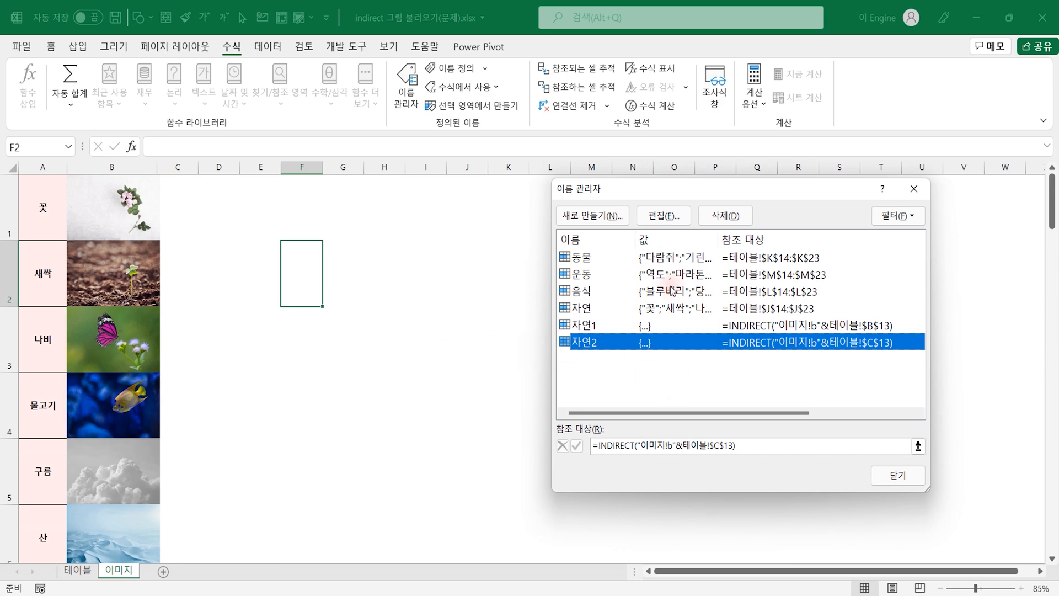
# Step: Define the name 자연3 as =INDIRECT("이미지!b"&테이블!$D$13) by adapting the copied formula, and close the Name Manager
pyautogui.click(593, 216)
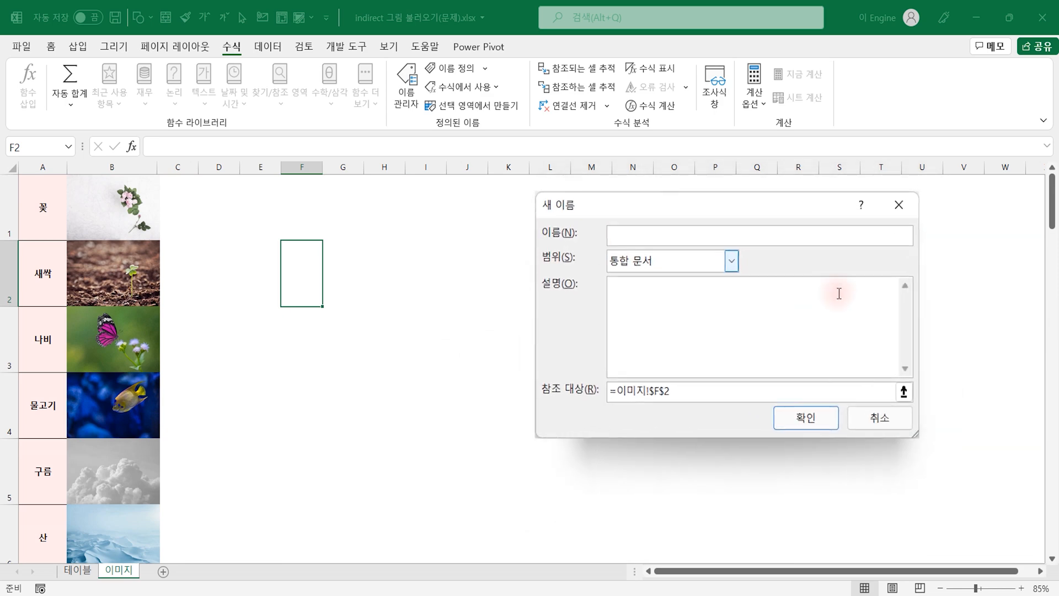
pyautogui.write('자연3')
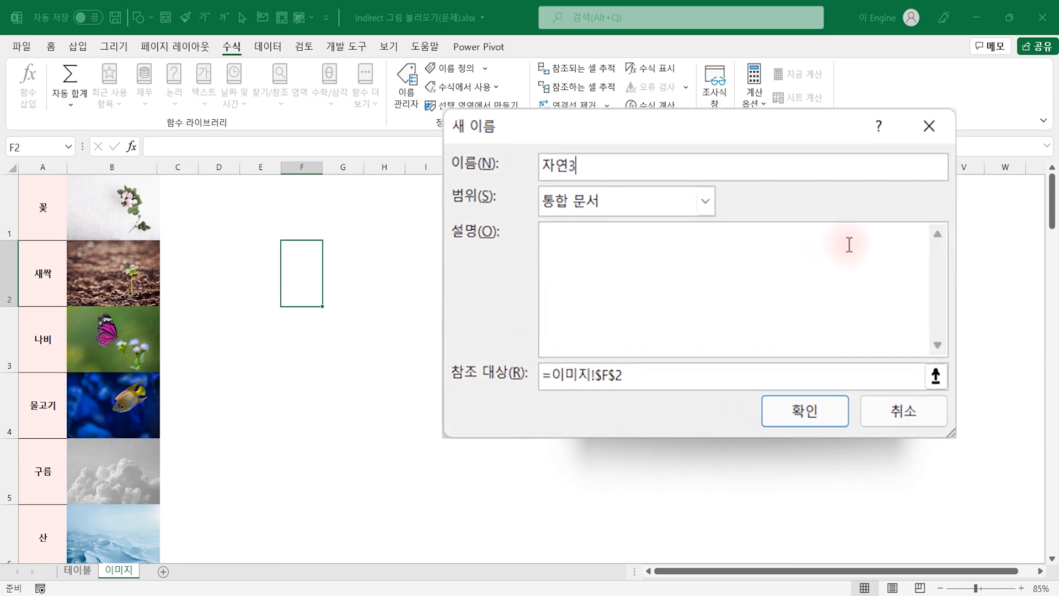
pyautogui.moveTo(655, 379); pyautogui.dragTo(457, 371)
pyautogui.hotkey('ctrl', 'v')
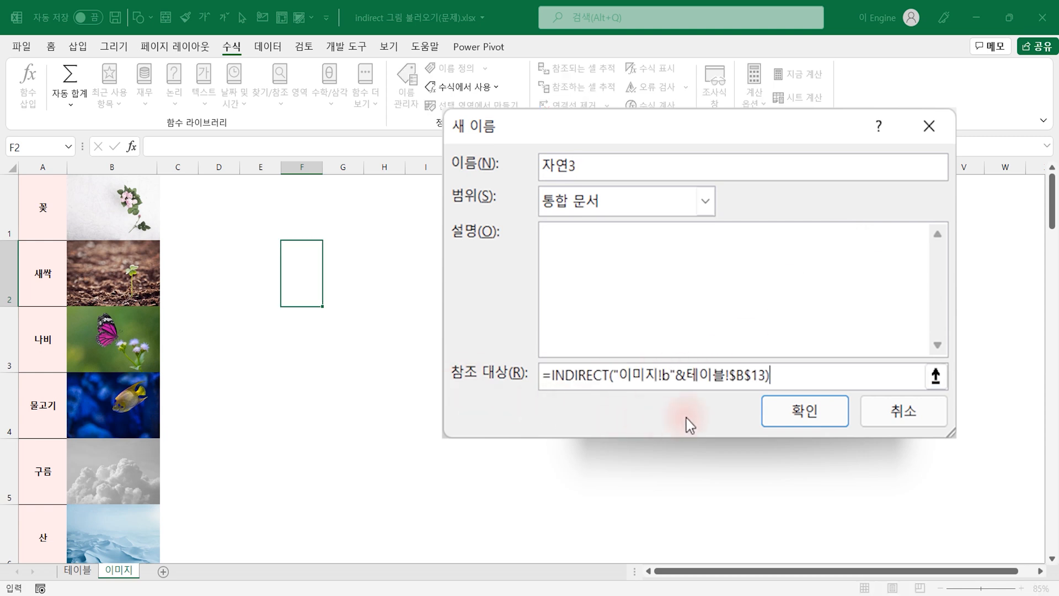
pyautogui.click(742, 380)
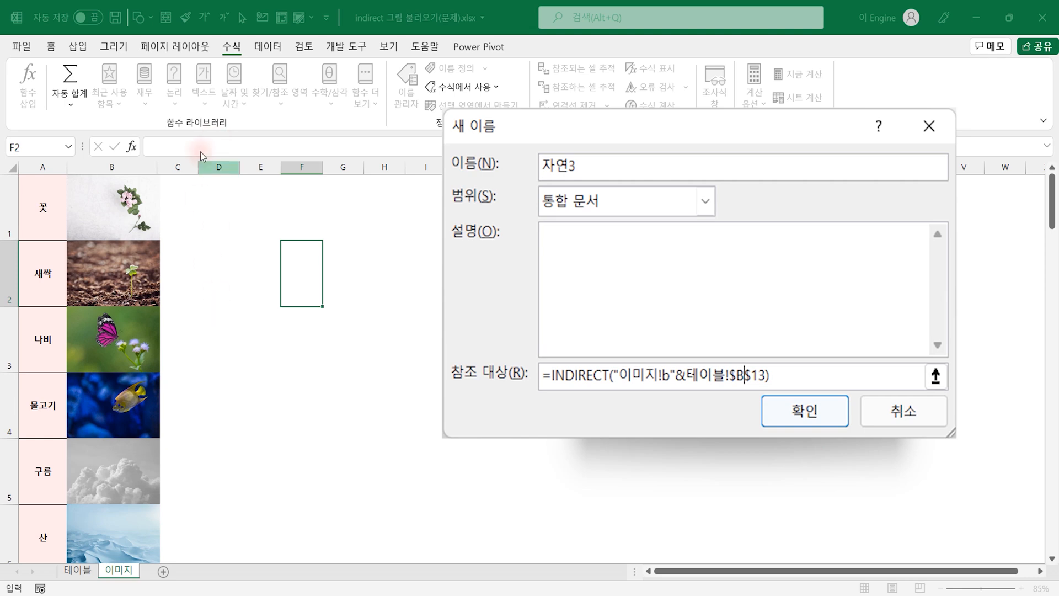
pyautogui.press('BackSpace')
pyautogui.write('d')
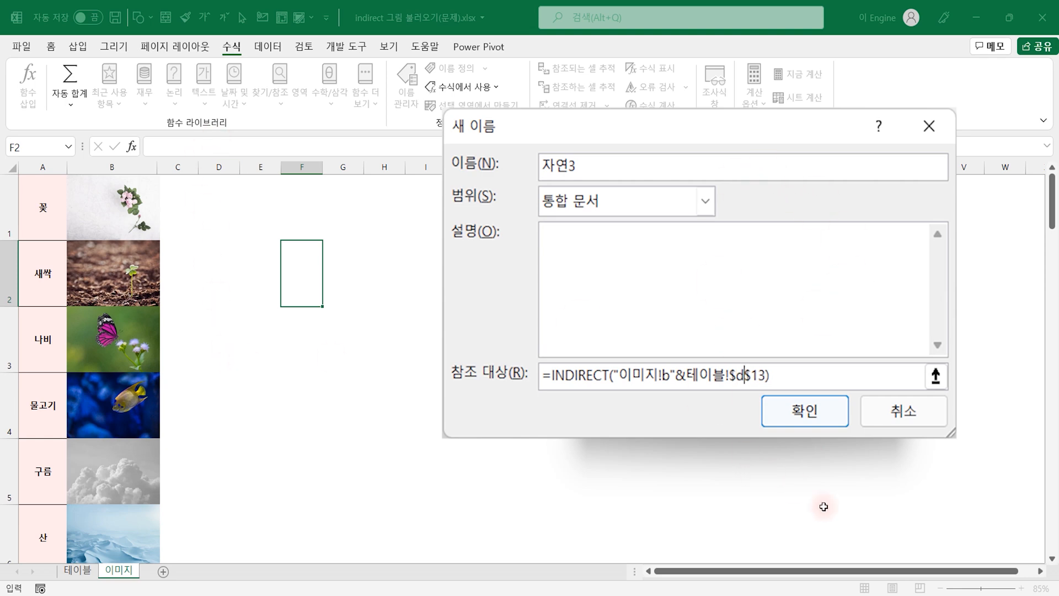
pyautogui.click(806, 413)
pyautogui.click(909, 477)
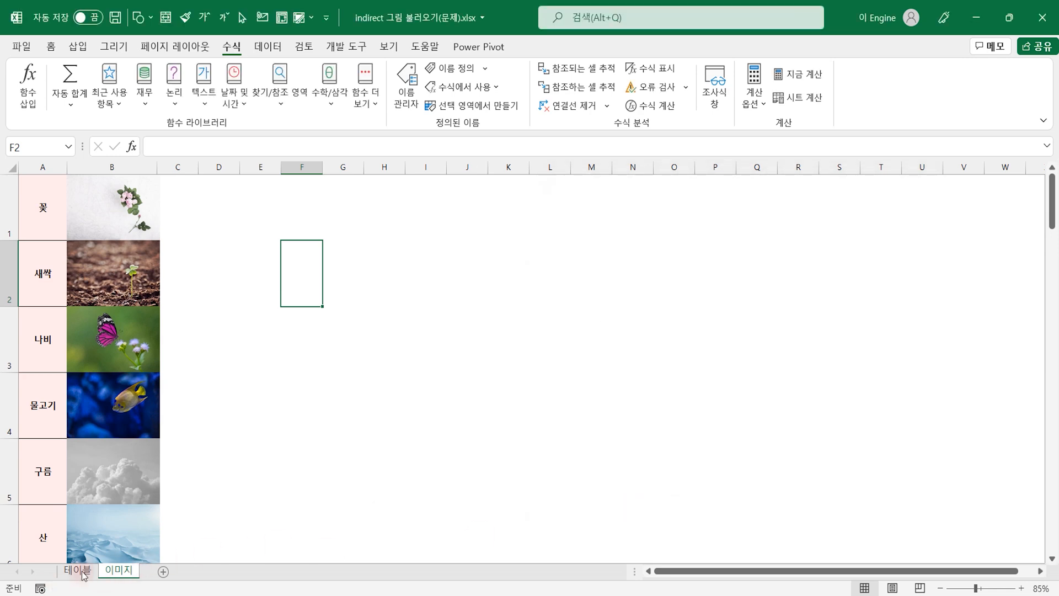
# Step: Check the MATCH row number in D13 on the 테이블 sheet against the 구름 row on the 이미지 sheet
pyautogui.click(77, 570)
pyautogui.click(329, 165)
pyautogui.moveTo(330, 165); pyautogui.dragTo(354, 421)
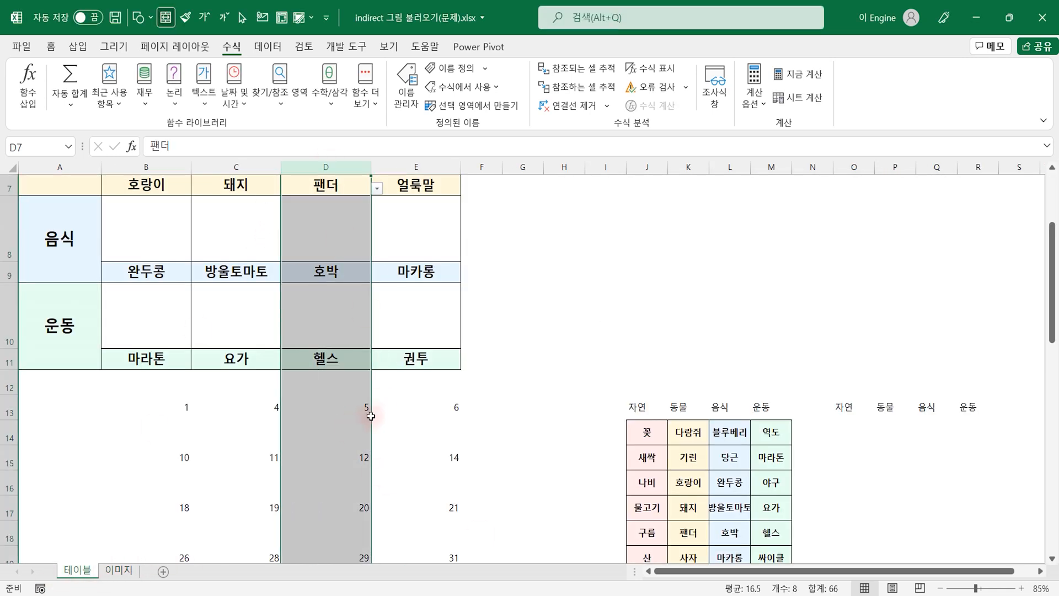
pyautogui.click(350, 407)
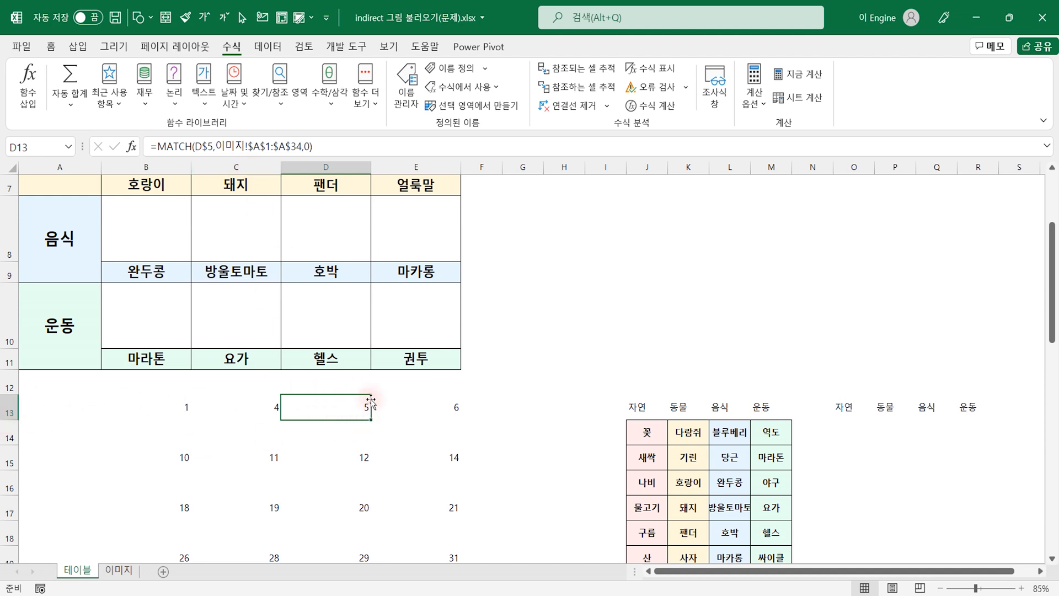
pyautogui.click(119, 570)
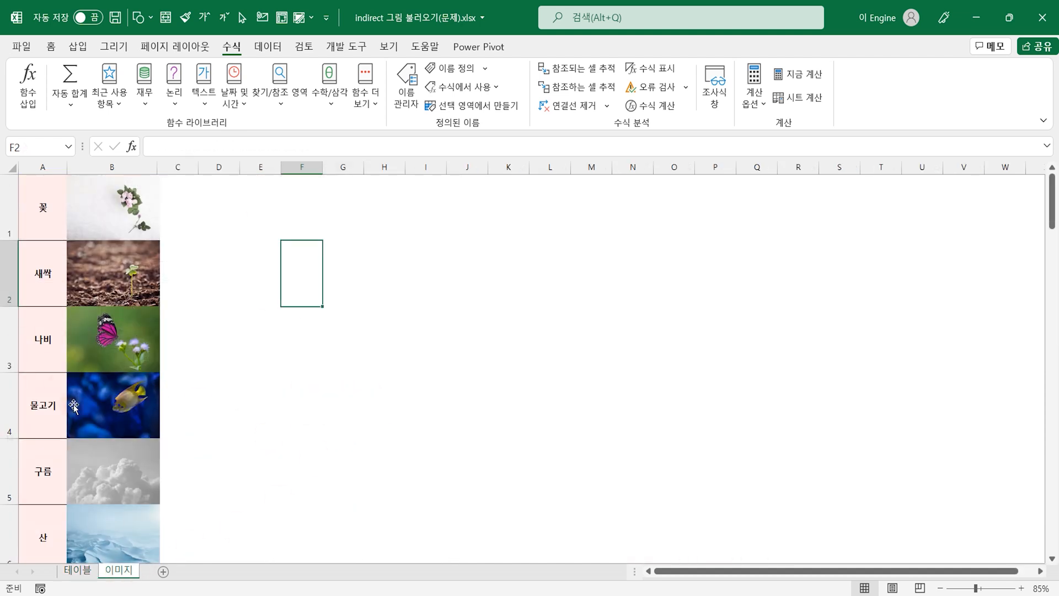
pyautogui.click(53, 476)
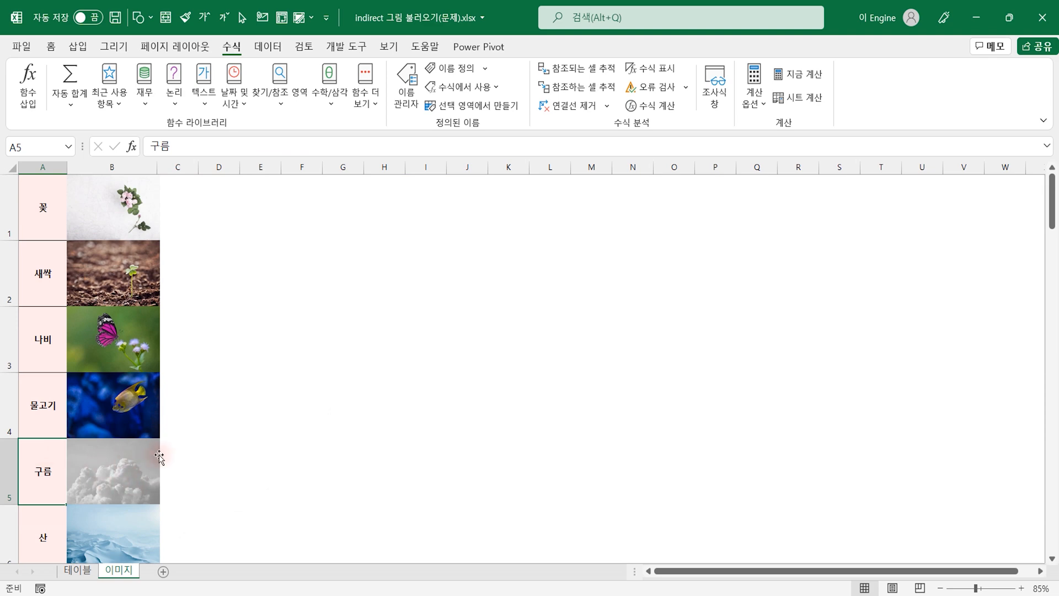
pyautogui.click(83, 570)
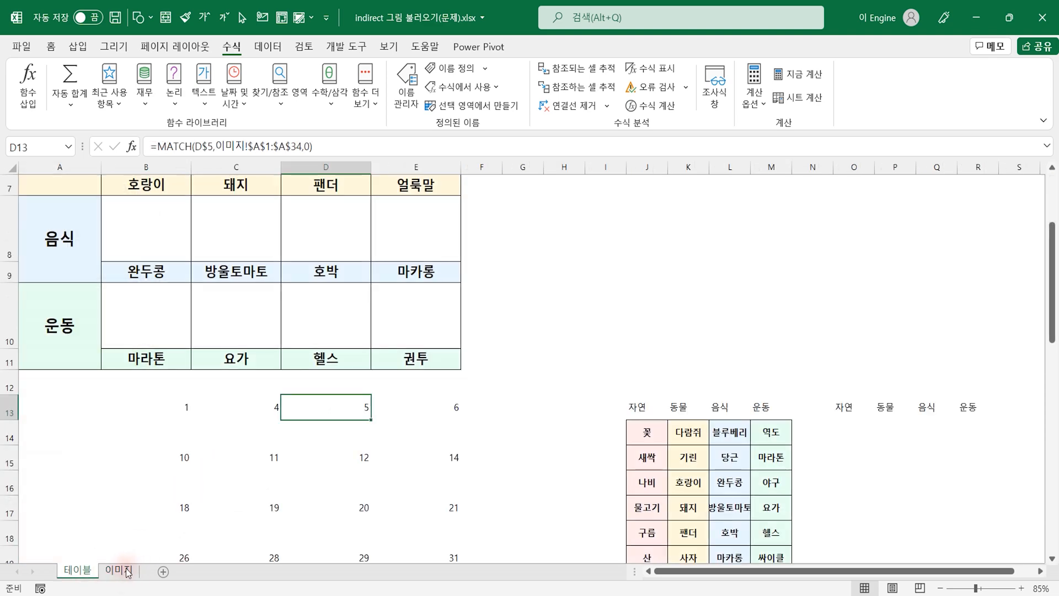
# Step: Start a new defined name 자연4 on the 이미지 sheet with the copied formula =INDIRECT("이미지!b"&테이블!$B$13) as its reference
pyautogui.click(124, 570)
pyautogui.click(459, 347)
pyautogui.click(406, 86)
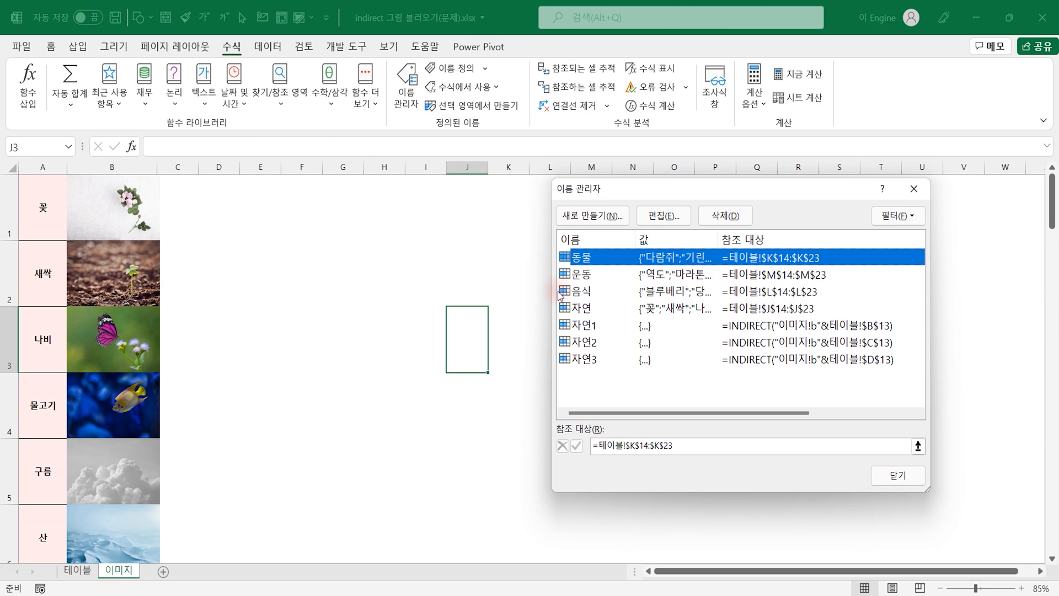
pyautogui.click(619, 222)
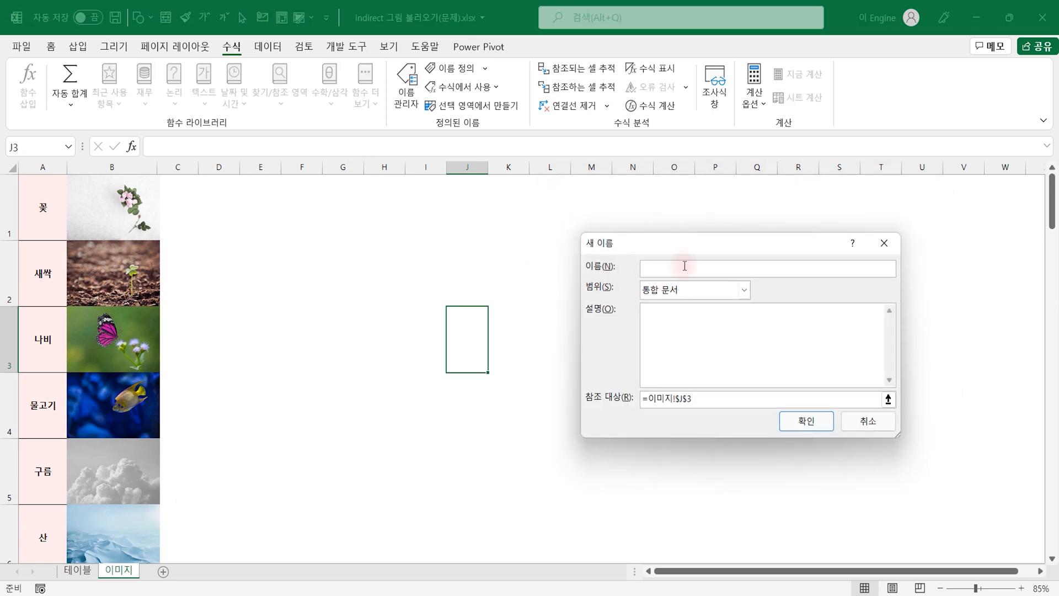
pyautogui.write('자연4')
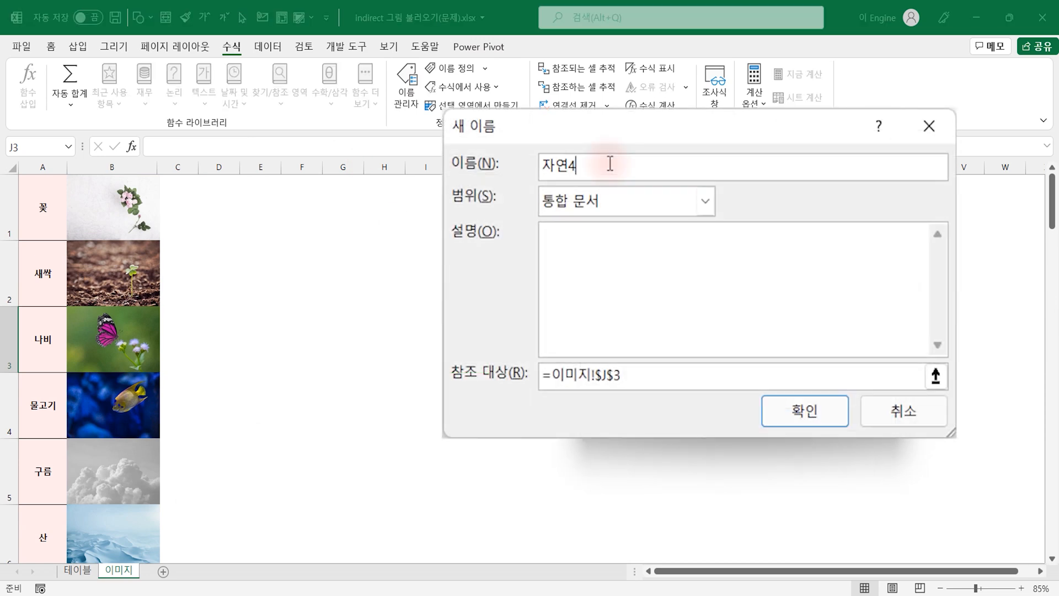
pyautogui.tripleClick(657, 371)
pyautogui.write('=INDIRECT("이미지!b"&테이블!$B$13)')
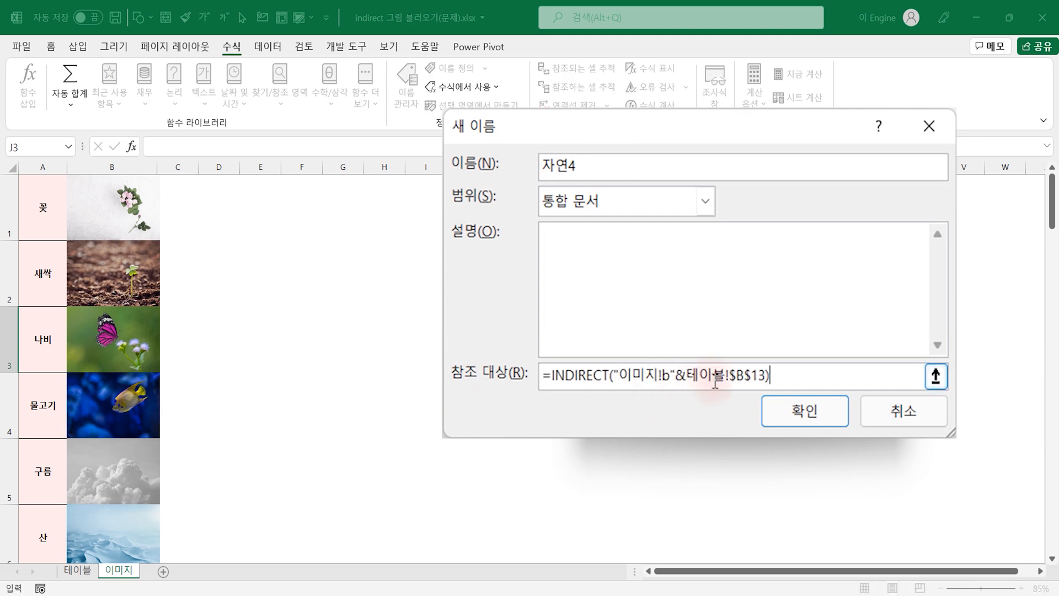
# Step: Change the cell reference in the 자연4 formula to 테이블!$E$13, save the name and close the Name Manager
pyautogui.click(744, 374)
pyautogui.press('BackSpace')
pyautogui.write('e')
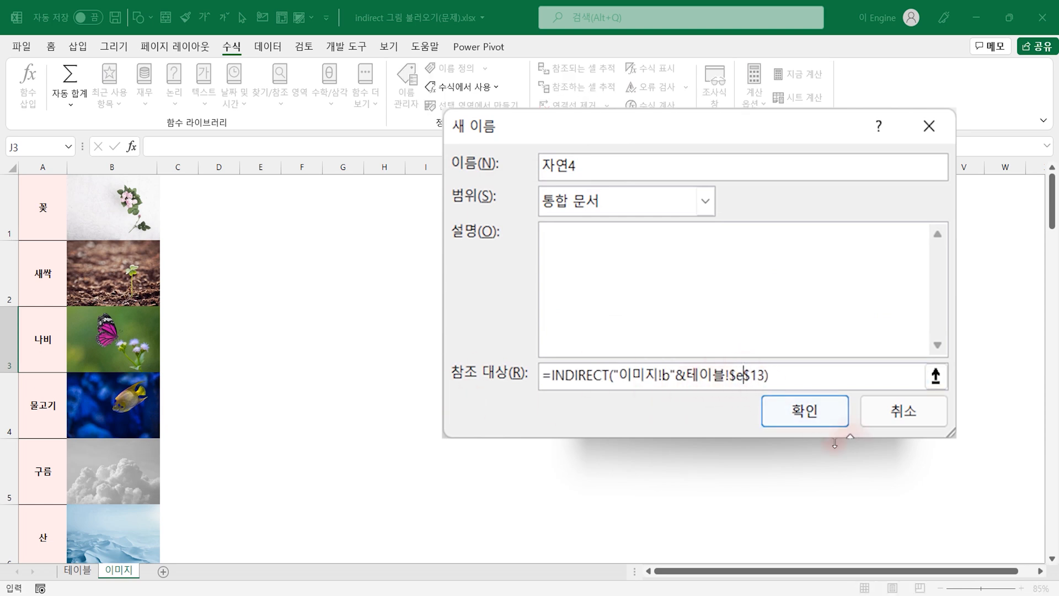
pyautogui.click(801, 418)
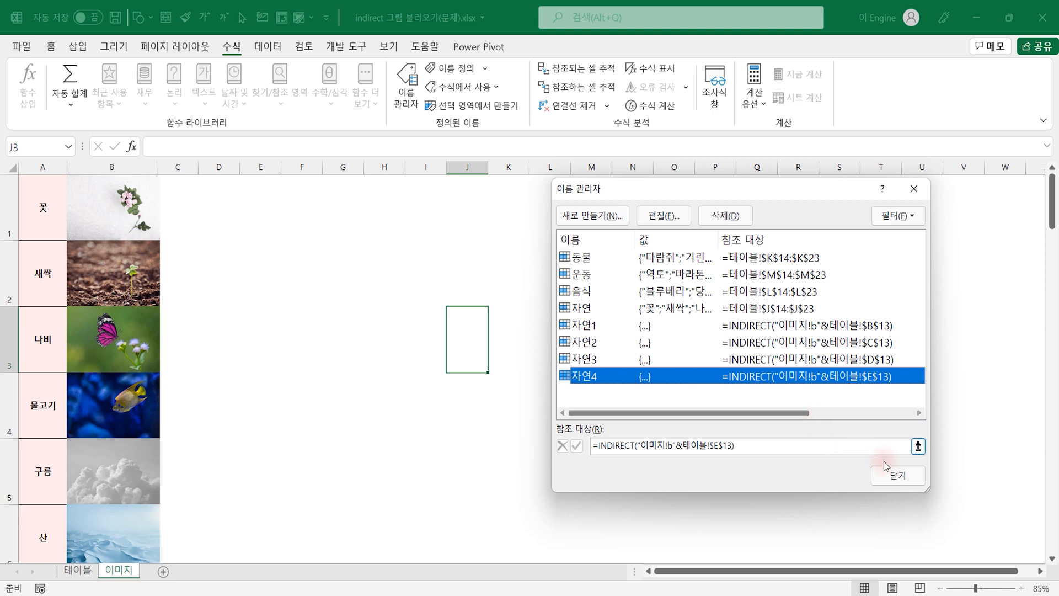
pyautogui.click(897, 475)
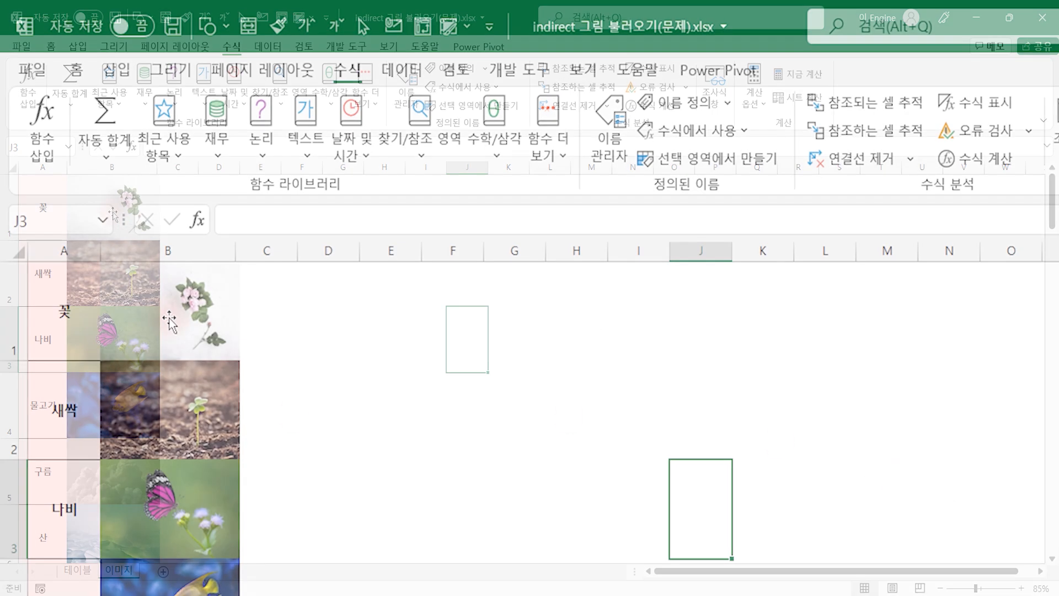
# Step: Move the flower picture off cell B1 on the 이미지 sheet and select the exposed cell
pyautogui.click(113, 215)
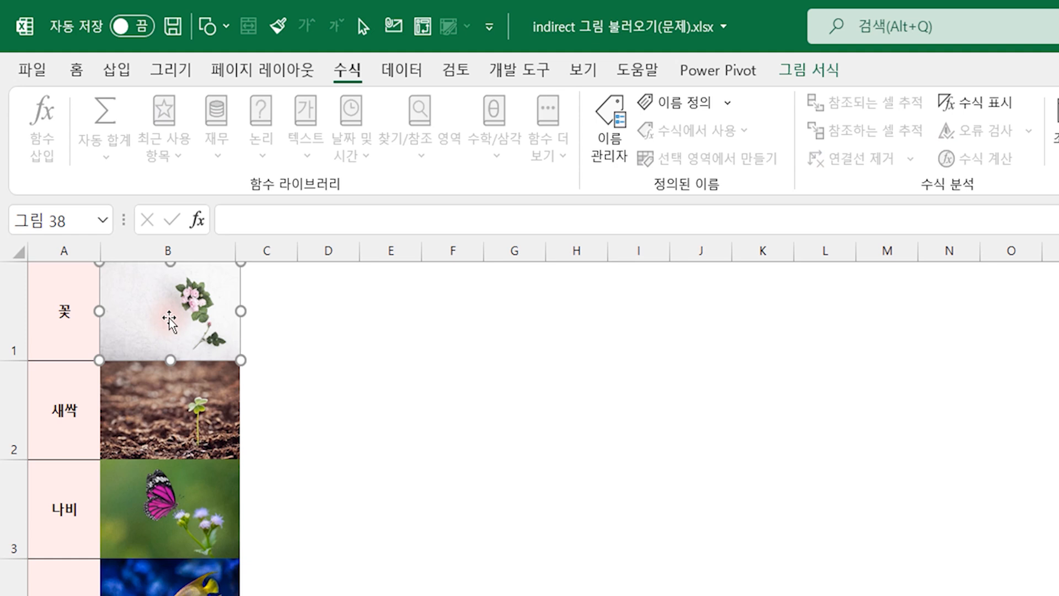
pyautogui.click(168, 318)
pyautogui.moveTo(169, 320); pyautogui.dragTo(531, 446)
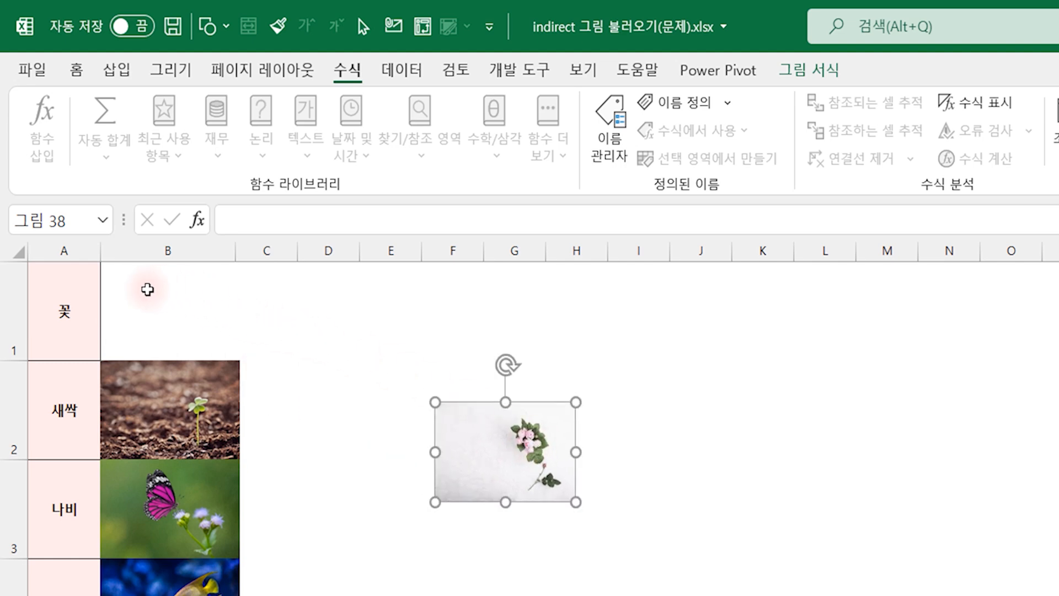
pyautogui.click(171, 304)
pyautogui.click(321, 346)
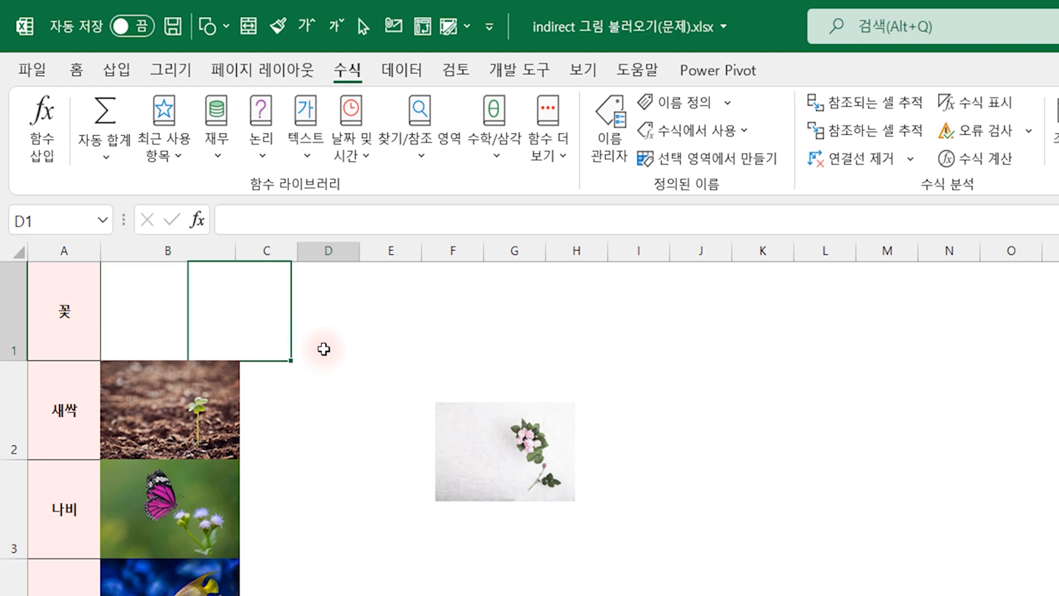
pyautogui.click(188, 314)
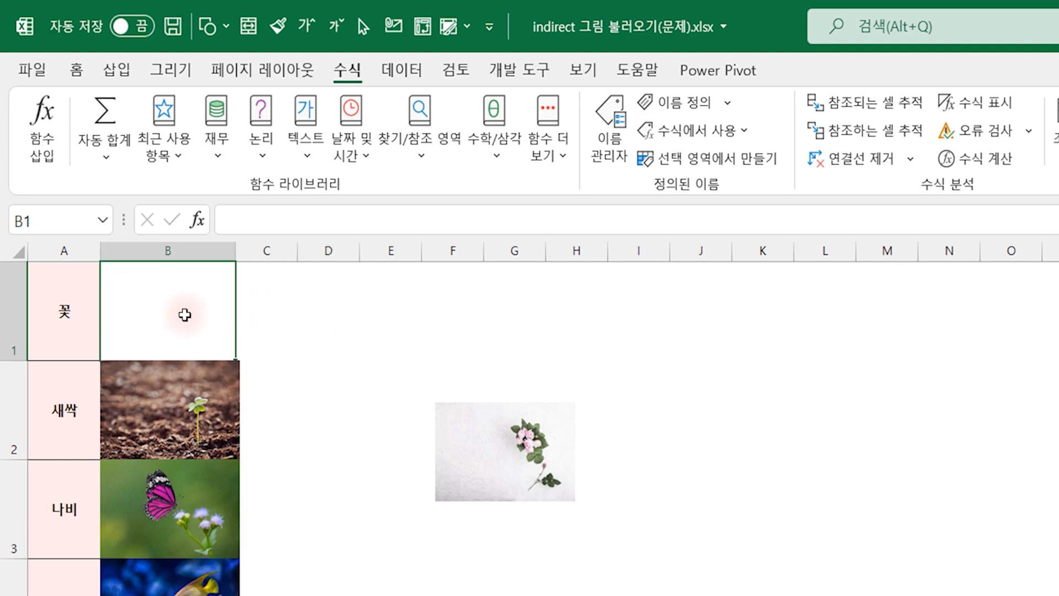
# Step: Apply all borders to cell B1 on the 이미지 sheet
pyautogui.click(77, 70)
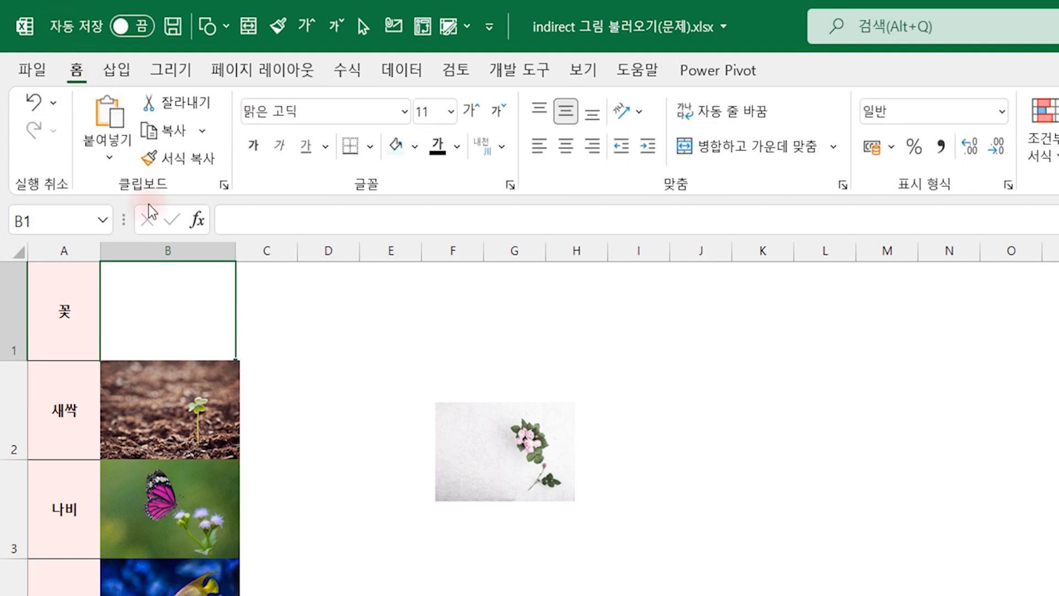
pyautogui.click(370, 146)
pyautogui.click(383, 350)
pyautogui.click(338, 499)
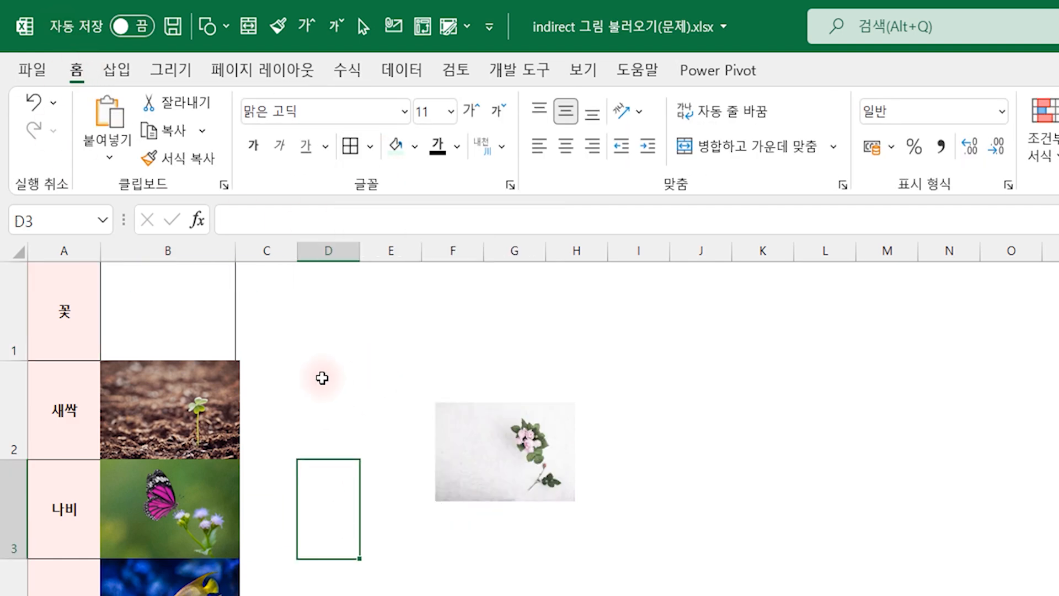
pyautogui.click(190, 307)
pyautogui.click(344, 419)
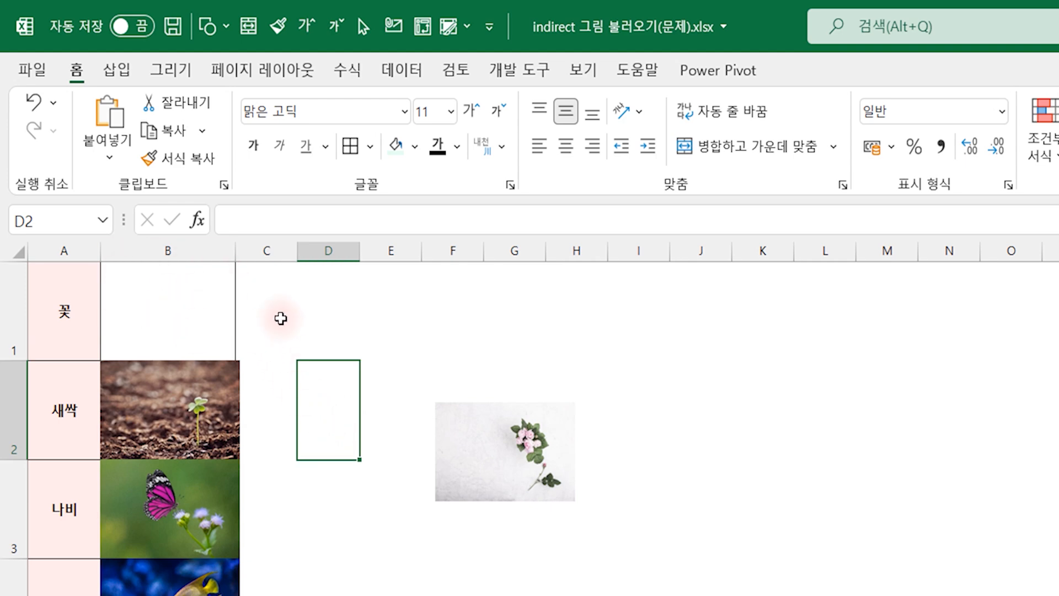
# Step: Remove all borders from cell B1 and move the flower picture back onto it
pyautogui.click(205, 320)
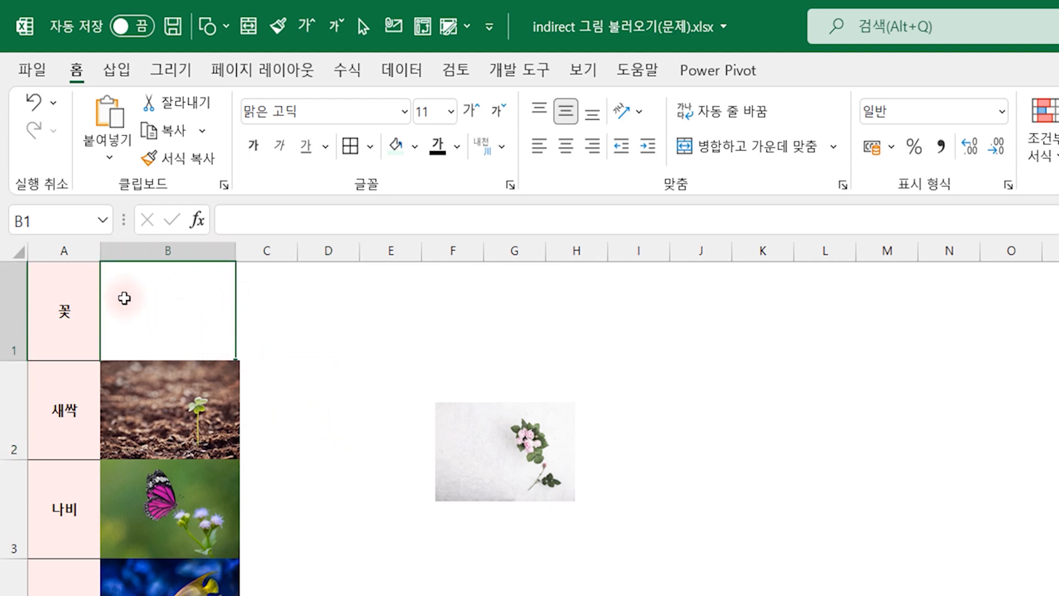
pyautogui.click(370, 146)
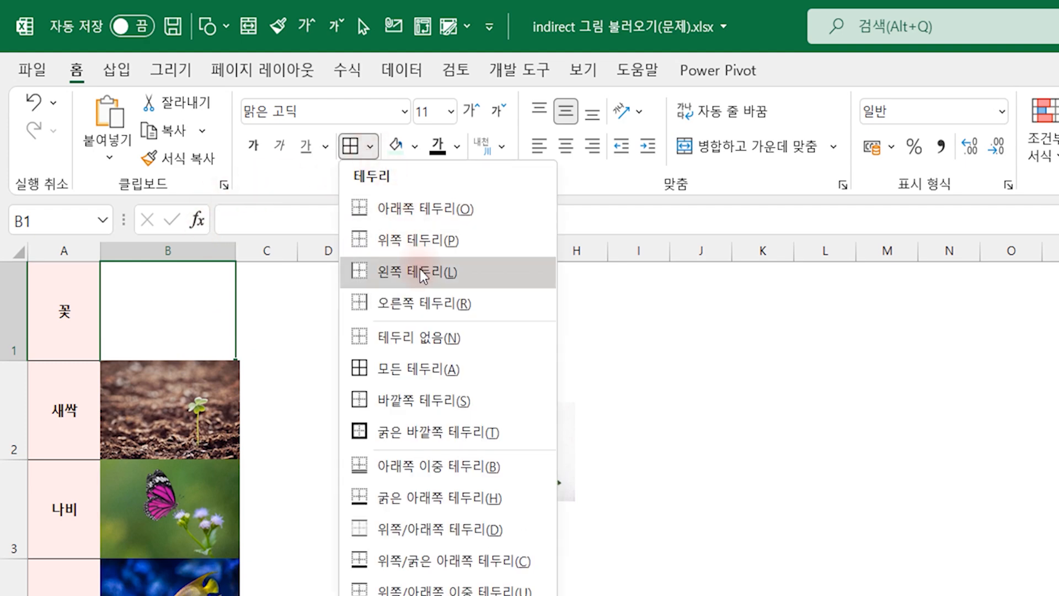
pyautogui.click(389, 337)
pyautogui.click(397, 391)
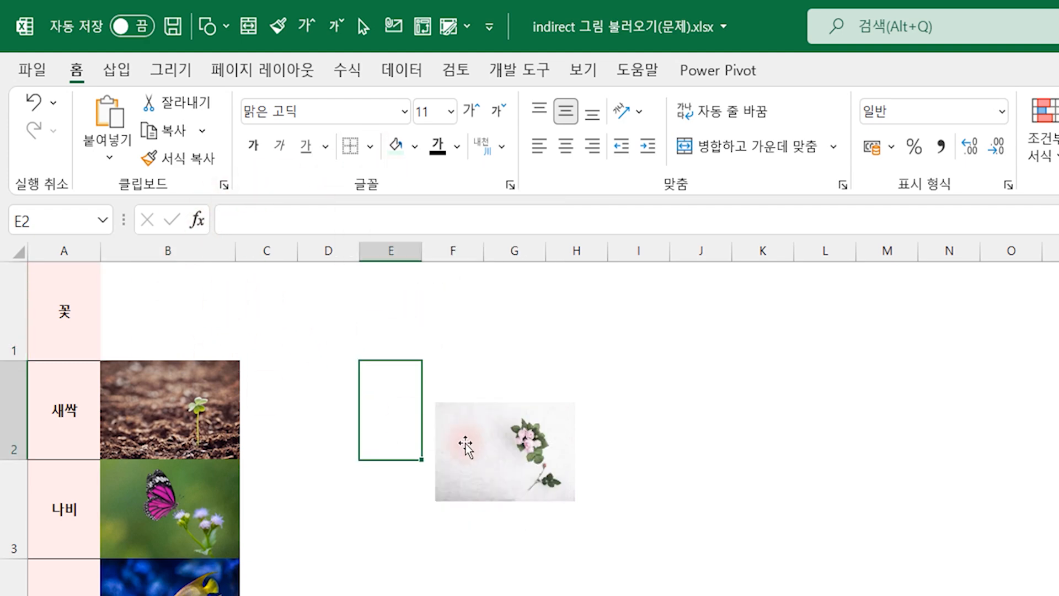
pyautogui.moveTo(485, 452); pyautogui.dragTo(150, 313)
pyautogui.click(372, 414)
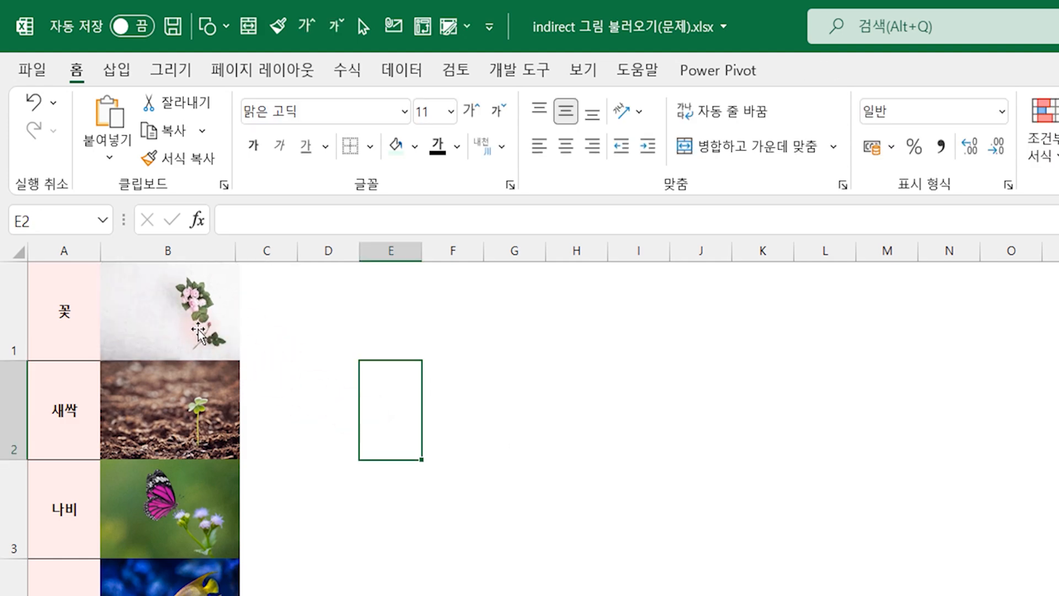
# Step: Copy the flower picture from the 이미지 sheet into cell B4 of the 테이블 sheet and shrink it to the cell's width
pyautogui.click(206, 342)
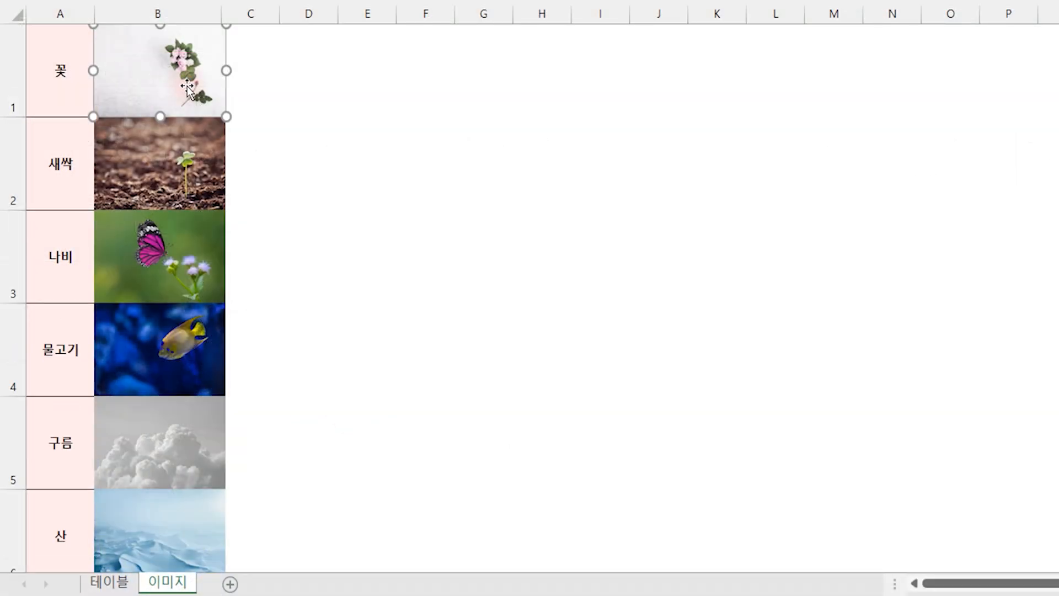
pyautogui.click(113, 582)
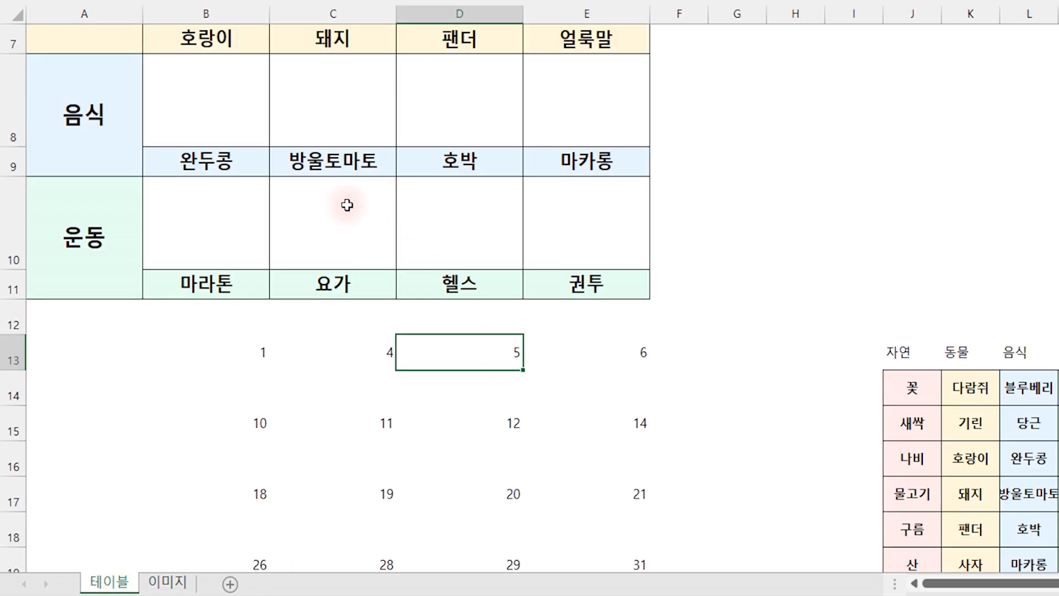
pyautogui.scroll(2, 410, 217)
pyautogui.click(264, 114)
pyautogui.hotkey('ctrl', 'v')
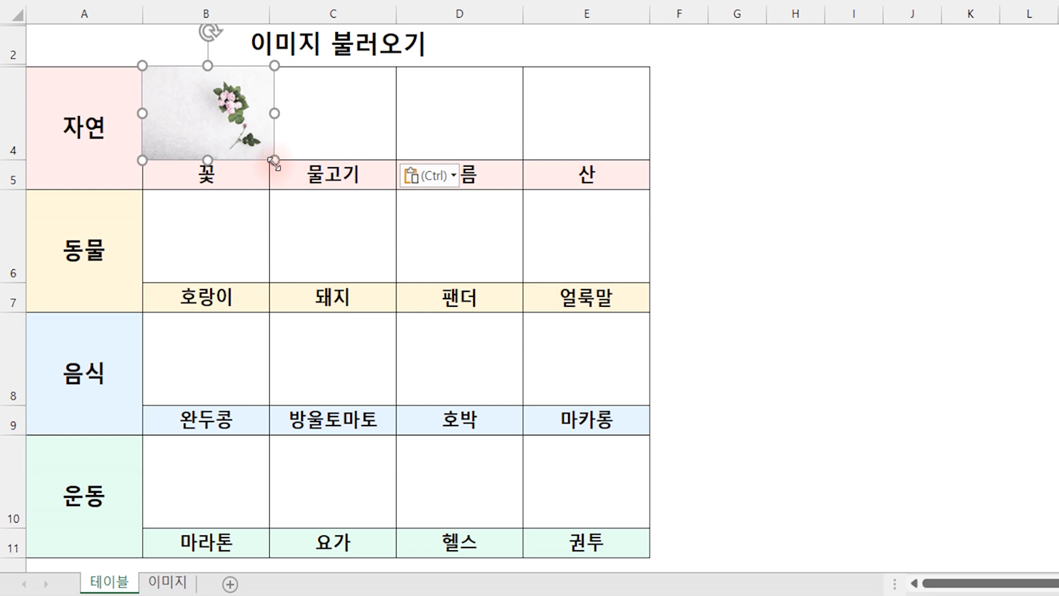
pyautogui.moveTo(273, 163)
pyautogui.mouseDown()
pyautogui.moveTo(260, 146)
pyautogui.moveTo(269, 160)
pyautogui.mouseUp()
pyautogui.click(795, 236)
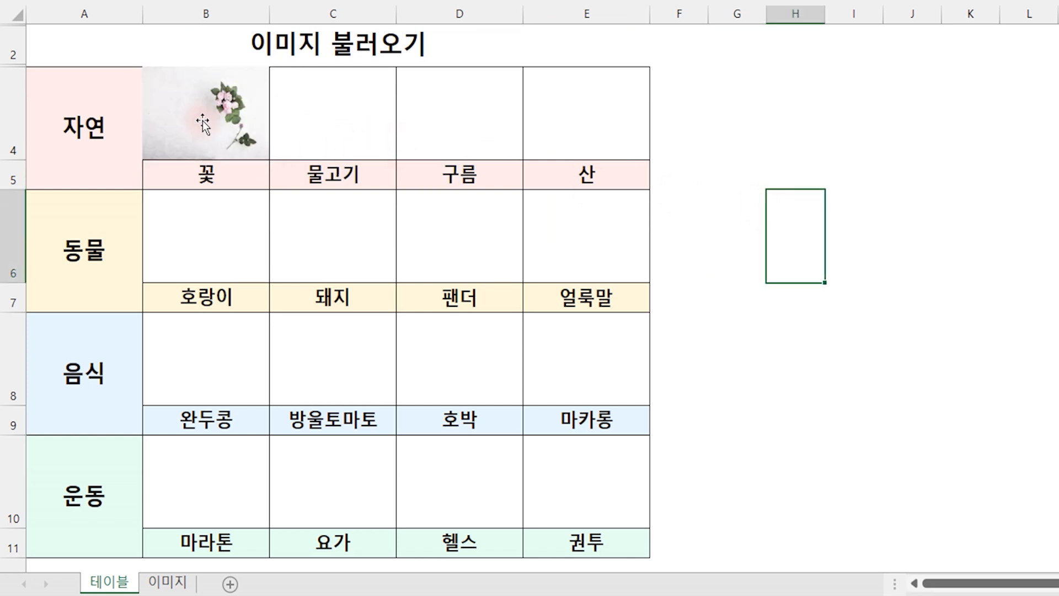
# Step: Duplicate the flower picture in B4 along the row into cells C4, D4 and E4, and adjust the copies' alignment
pyautogui.click(211, 113)
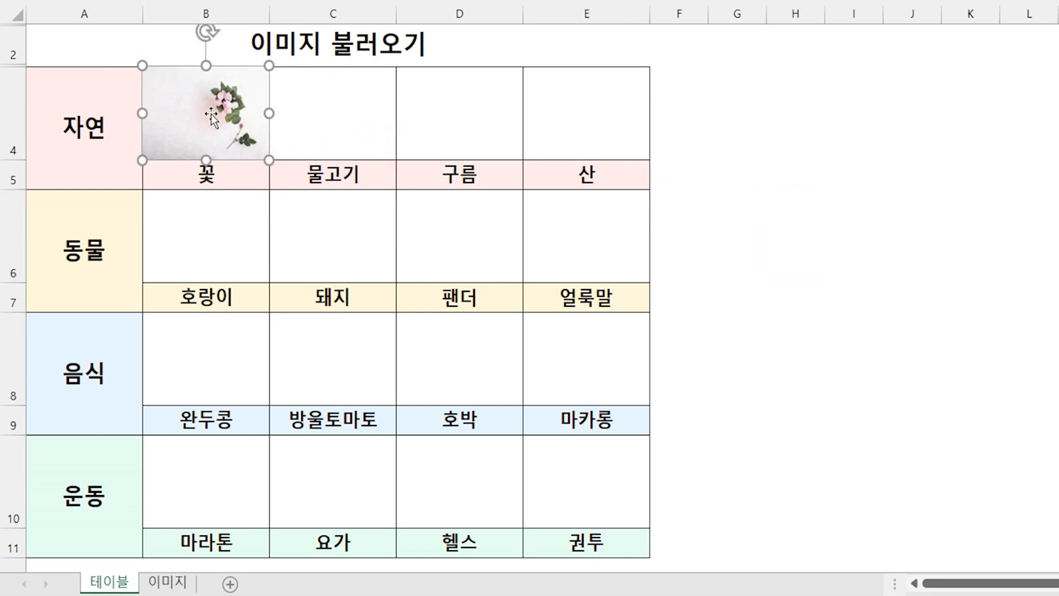
pyautogui.moveTo(211, 114); pyautogui.dragTo(599, 131)
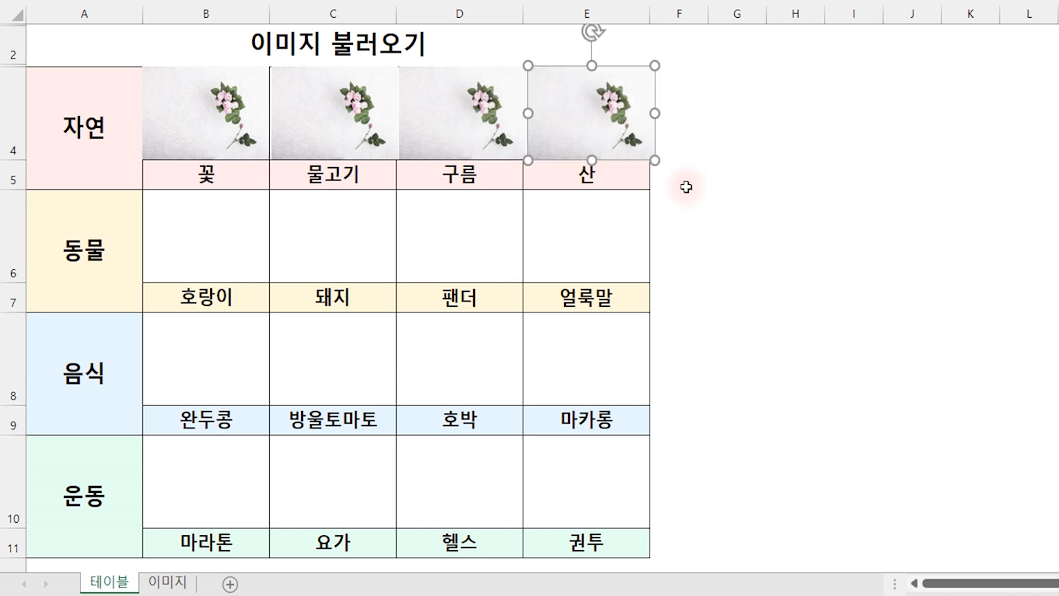
pyautogui.press('Tab')
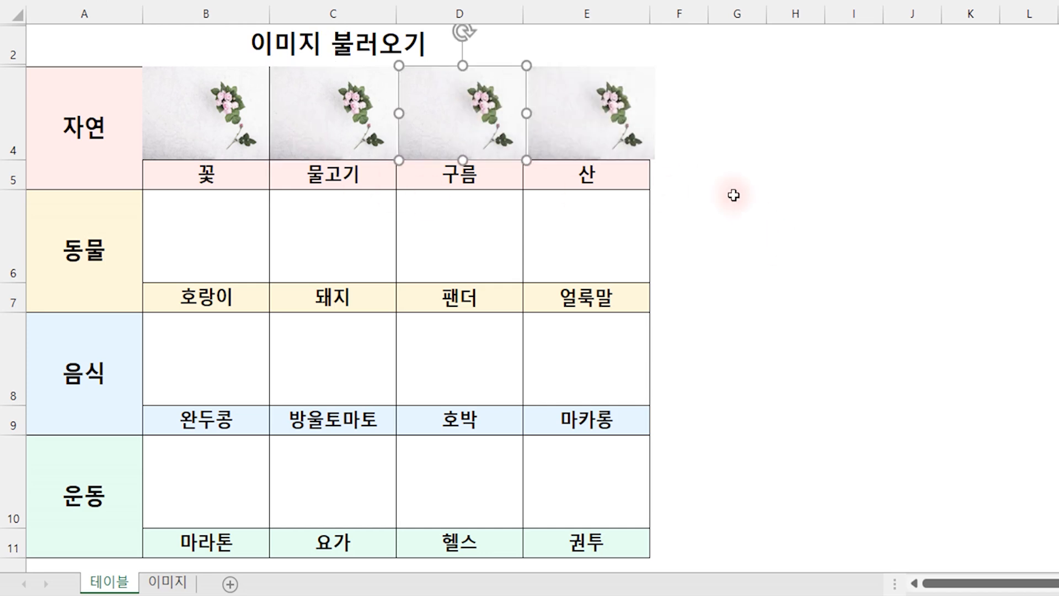
pyautogui.press('Tab')
pyautogui.hotkey('shift', 'Tab')
pyautogui.click(359, 117)
pyautogui.click(926, 194)
# Step: Resize the flower pictures in row 4 so each one fits inside its own cell
pyautogui.click(587, 89)
pyautogui.moveTo(651, 66); pyautogui.dragTo(635, 69)
pyautogui.click(477, 89)
pyautogui.moveTo(523, 66); pyautogui.dragTo(390, 71)
pyautogui.click(380, 83)
pyautogui.moveTo(396, 67); pyautogui.dragTo(382, 73)
pyautogui.click(251, 88)
pyautogui.moveTo(269, 67); pyautogui.dragTo(264, 73)
pyautogui.click(844, 243)
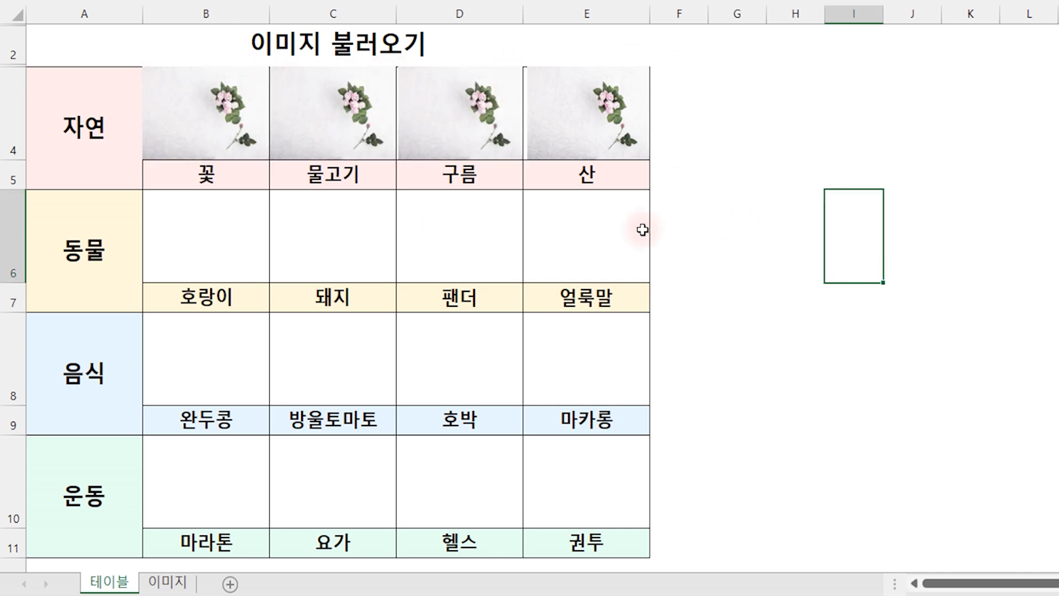
# Step: Link the picture above 꽃 in B4 to the defined name with the formula =자연1
pyautogui.click(208, 108)
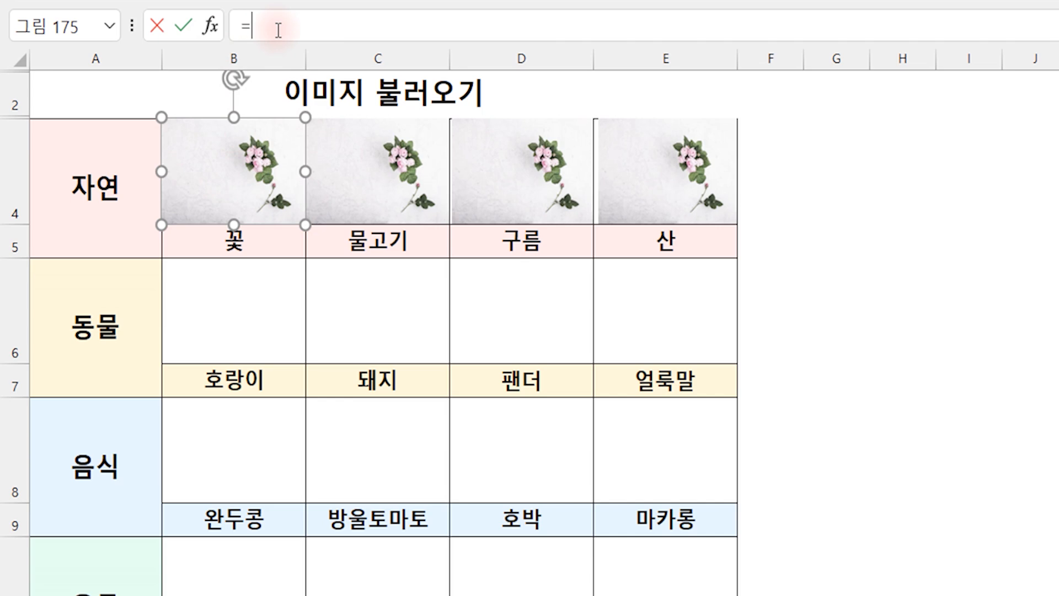
pyautogui.write('자연1')
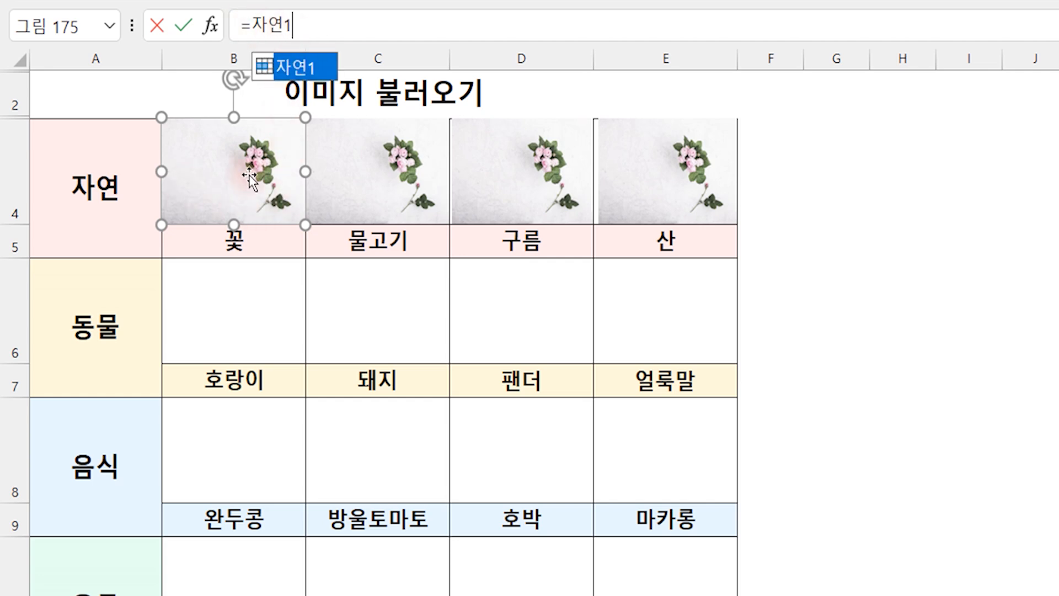
pyautogui.scroll(-2, 271, 370)
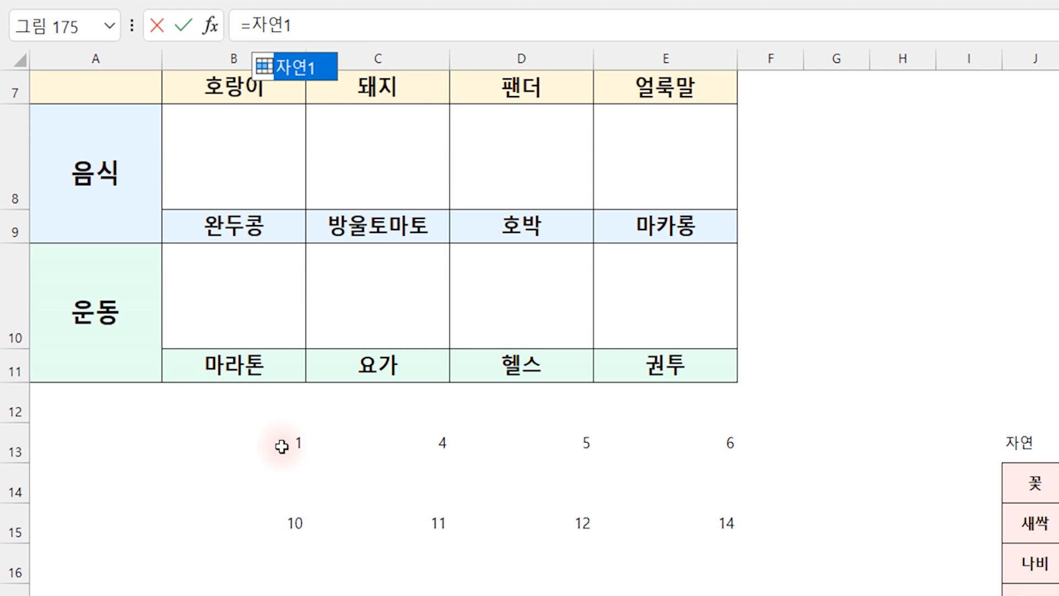
pyautogui.scroll(2, 282, 447)
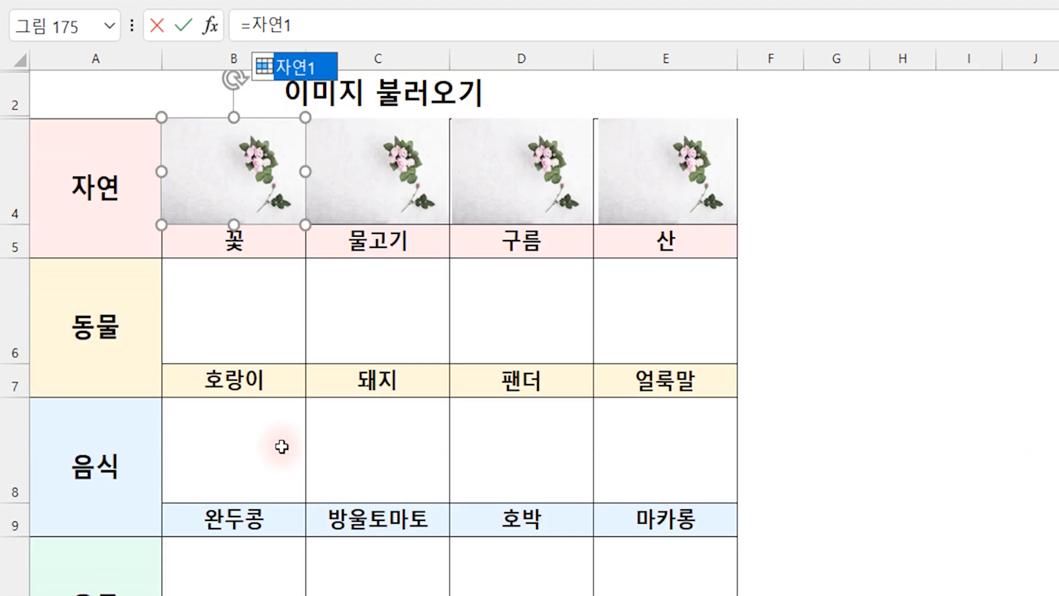
pyautogui.press('Return')
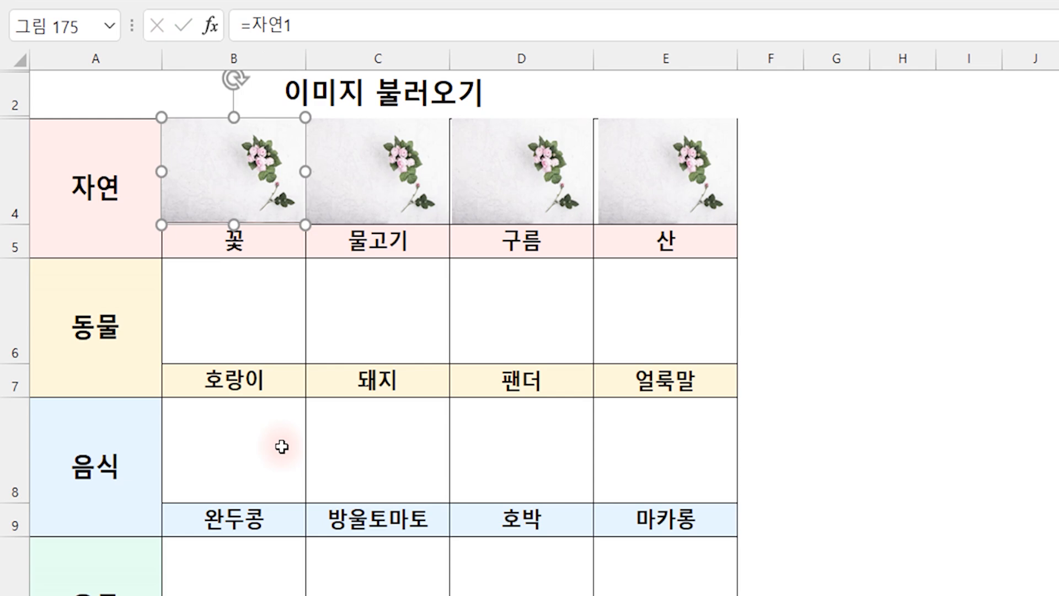
# Step: Link the picture above 물고기 in C4 to the defined name with the formula =자연2
pyautogui.click(390, 174)
pyautogui.click(282, 31)
pyautogui.write('=ㅈ자연2')
pyautogui.press('Return')
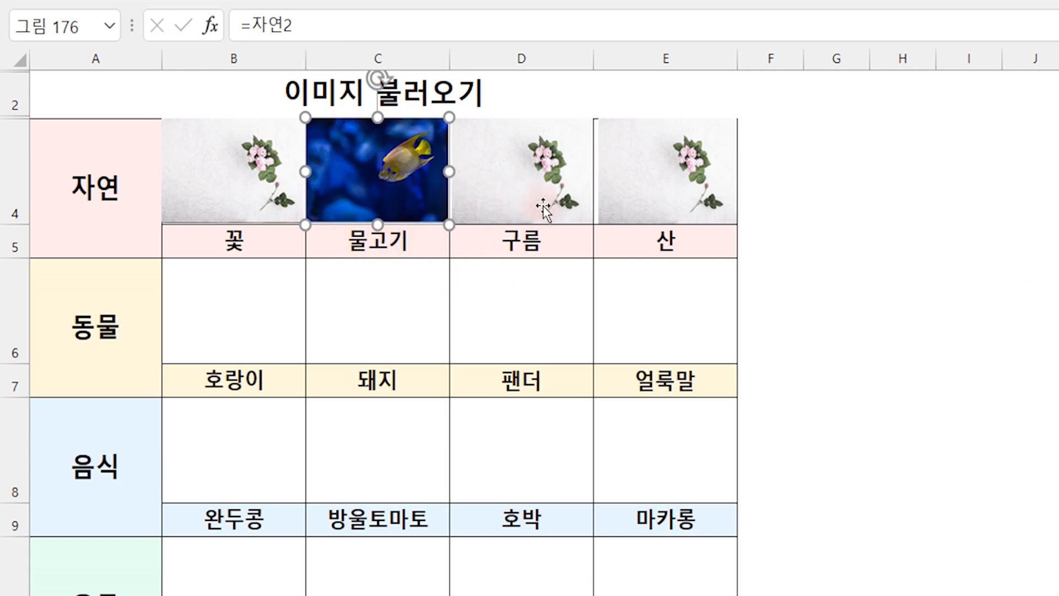
# Step: Link the picture above 구름 in D4 to the defined name with the formula =자연3
pyautogui.click(535, 184)
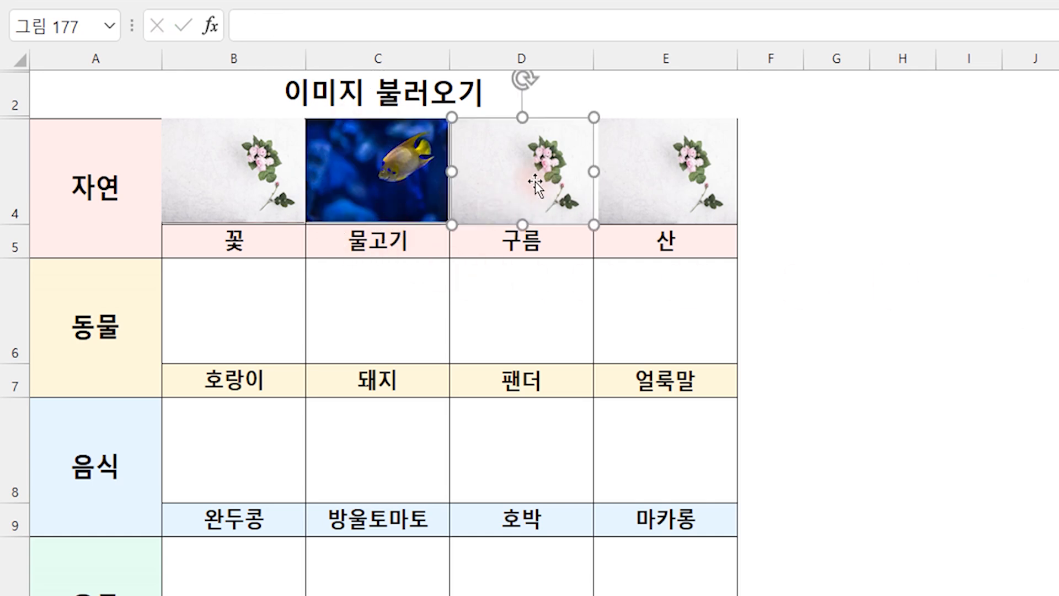
pyautogui.click(353, 28)
pyautogui.write('=자연3')
pyautogui.press('Return')
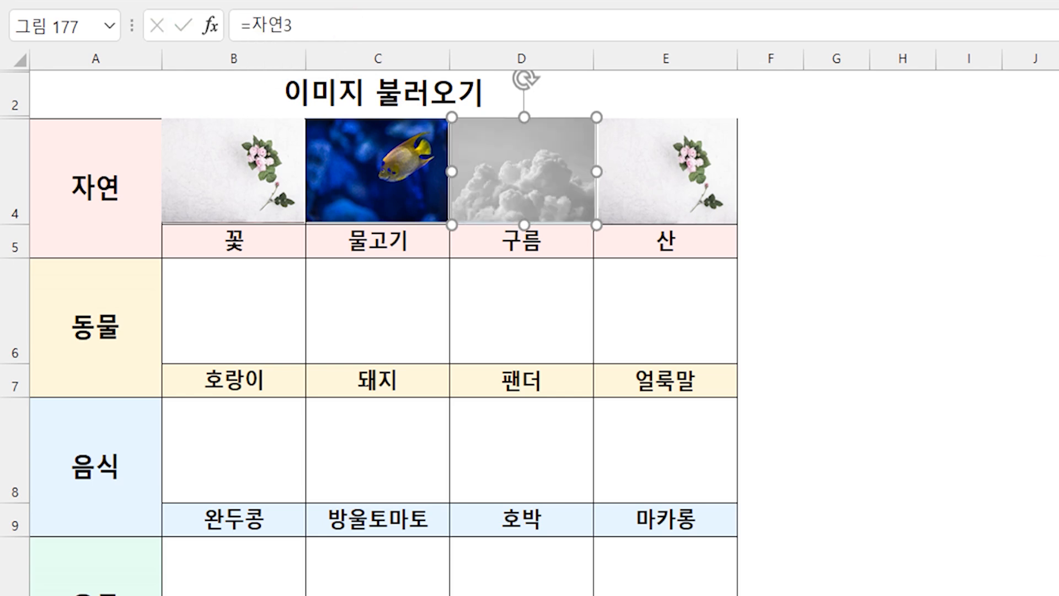
# Step: Link the picture above 산 in E4 to the defined name with the formula =자연4 and deselect it
pyautogui.click(674, 165)
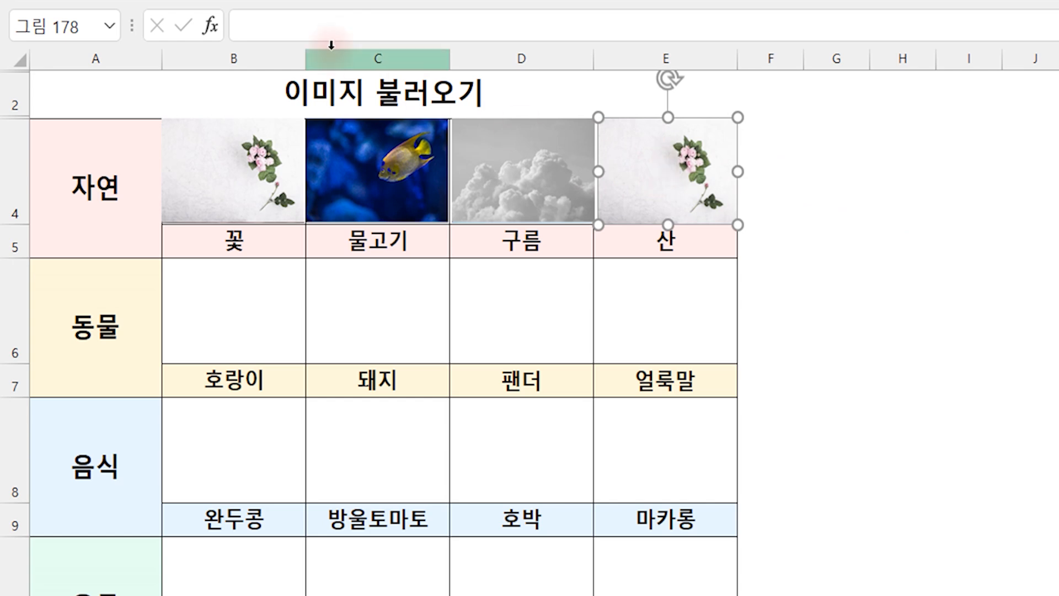
pyautogui.write('=자연4')
pyautogui.press('Return')
pyautogui.press('Escape')
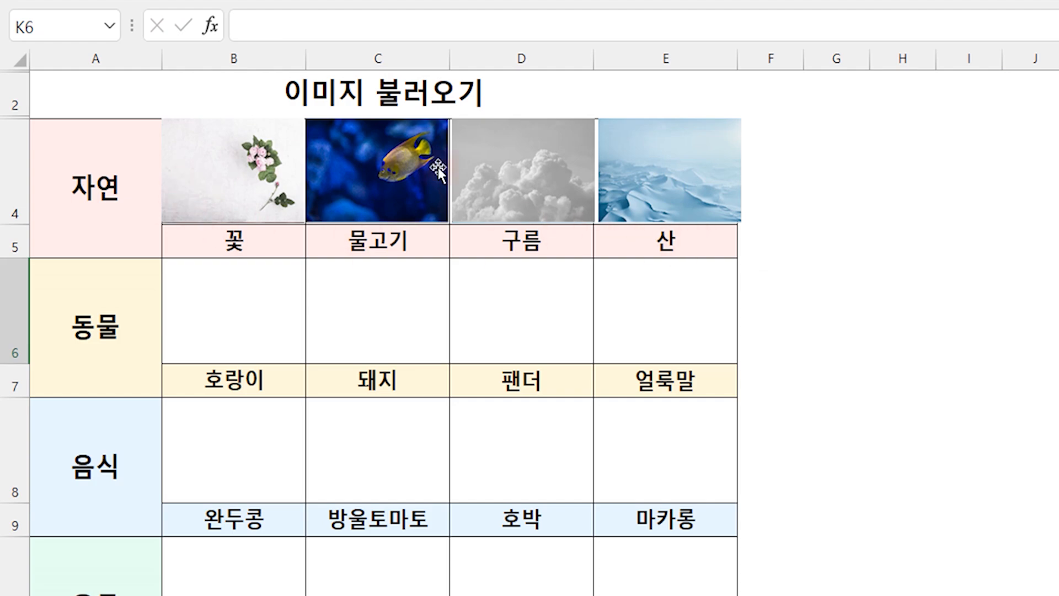
pyautogui.click(940, 285)
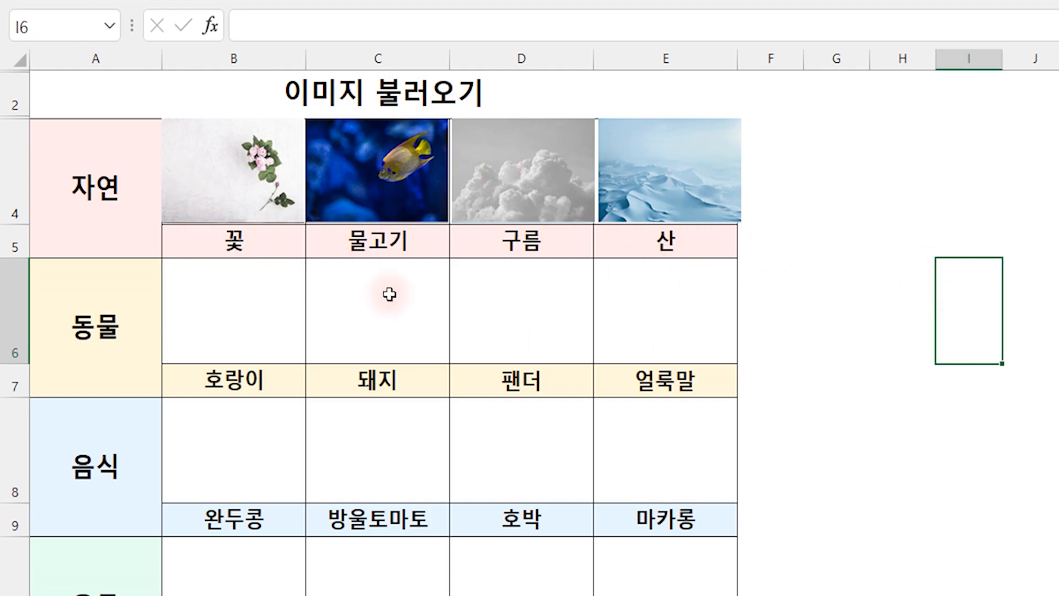
pyautogui.click(98, 502)
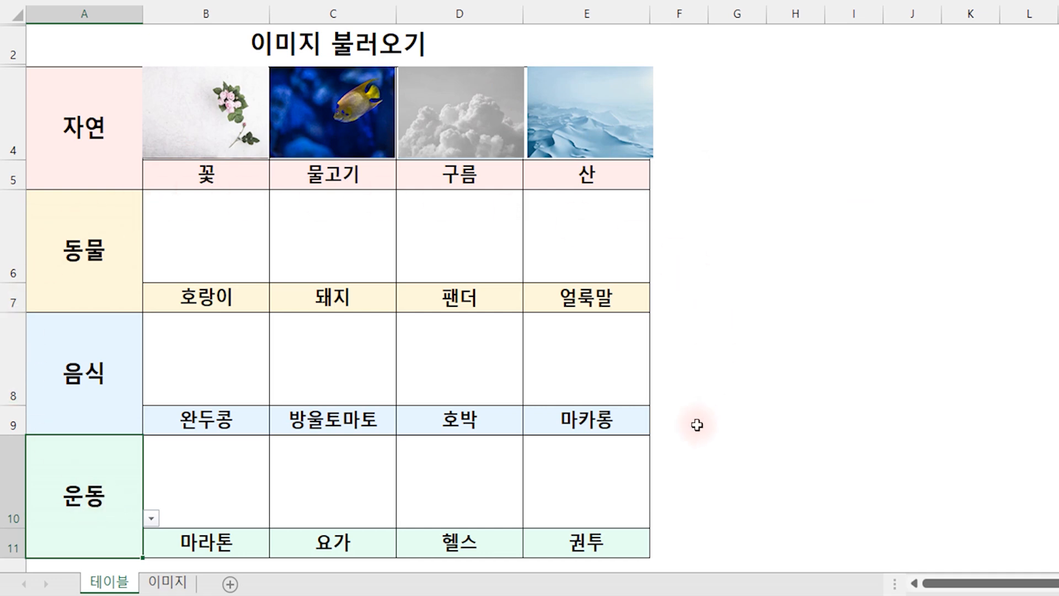
pyautogui.click(824, 395)
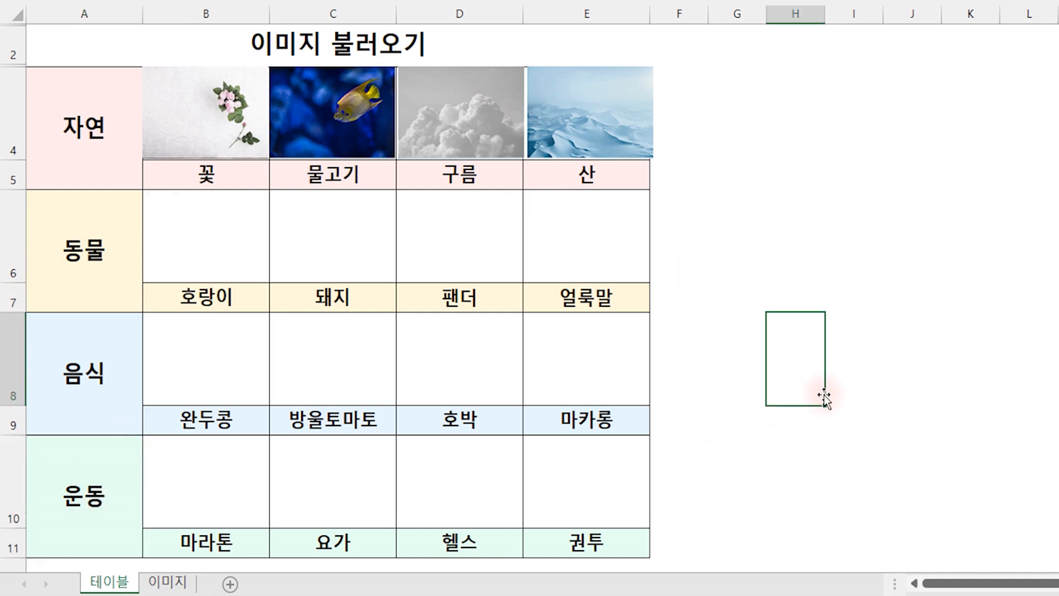